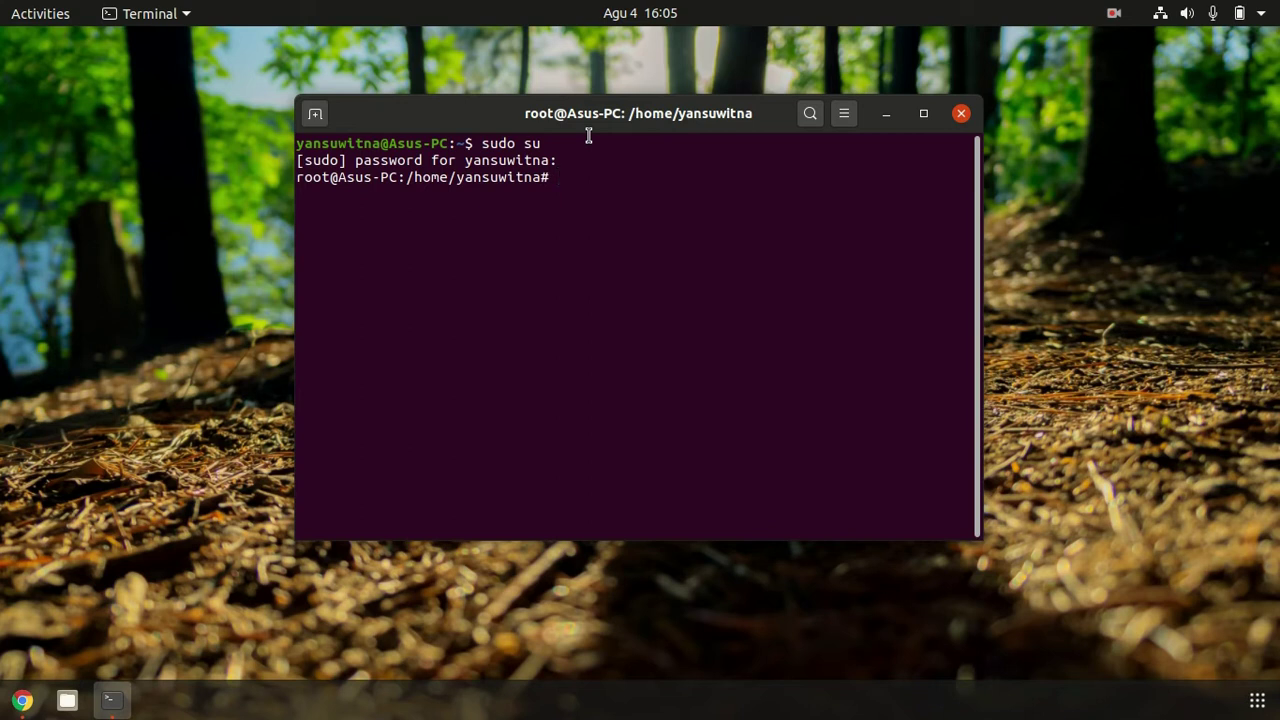
Clear the terminal and install the gnome-tweaks package with apt, agreeing to continue the installation
text(clear)
key(Return)
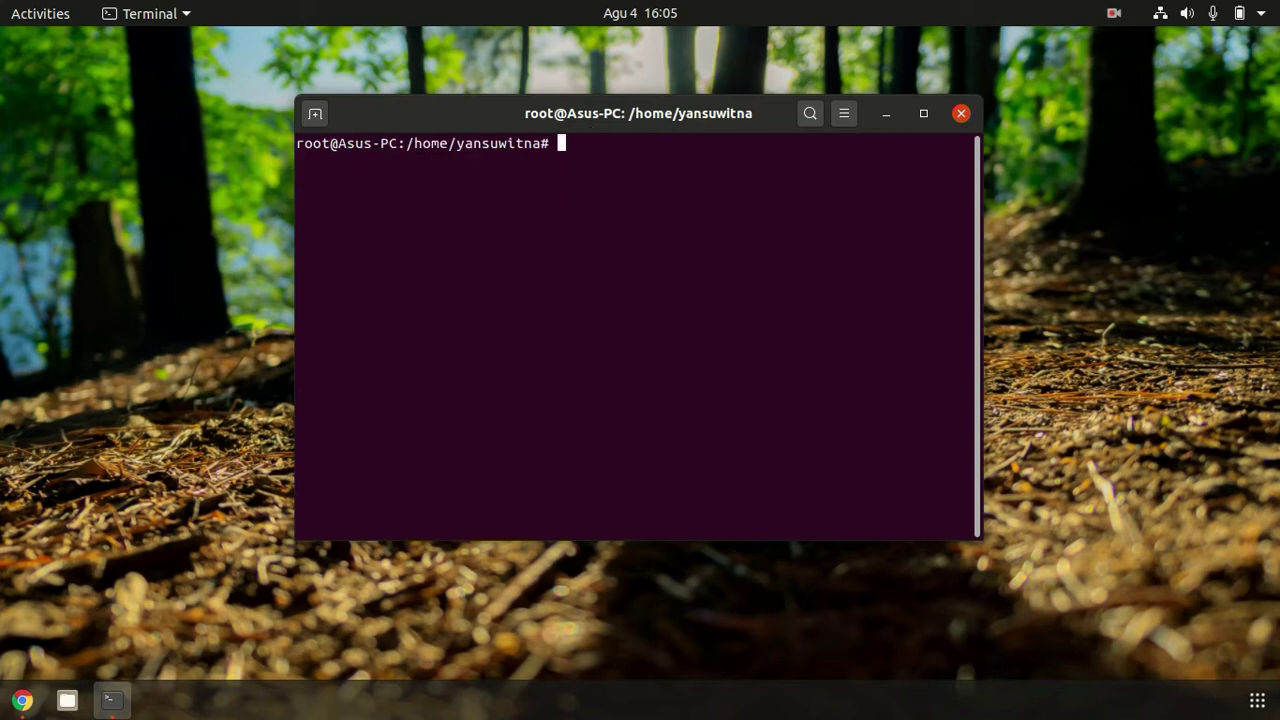
text(apt install gnome-tweaks)
key(Return)
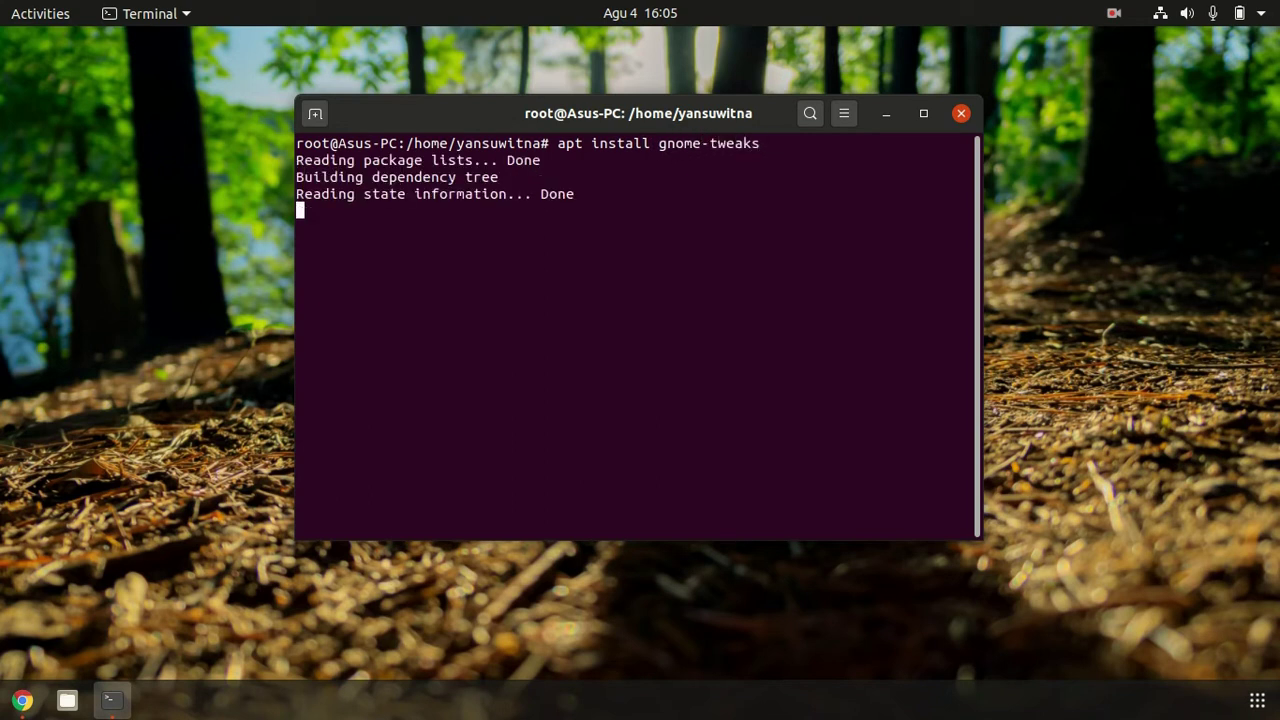
text(Y)
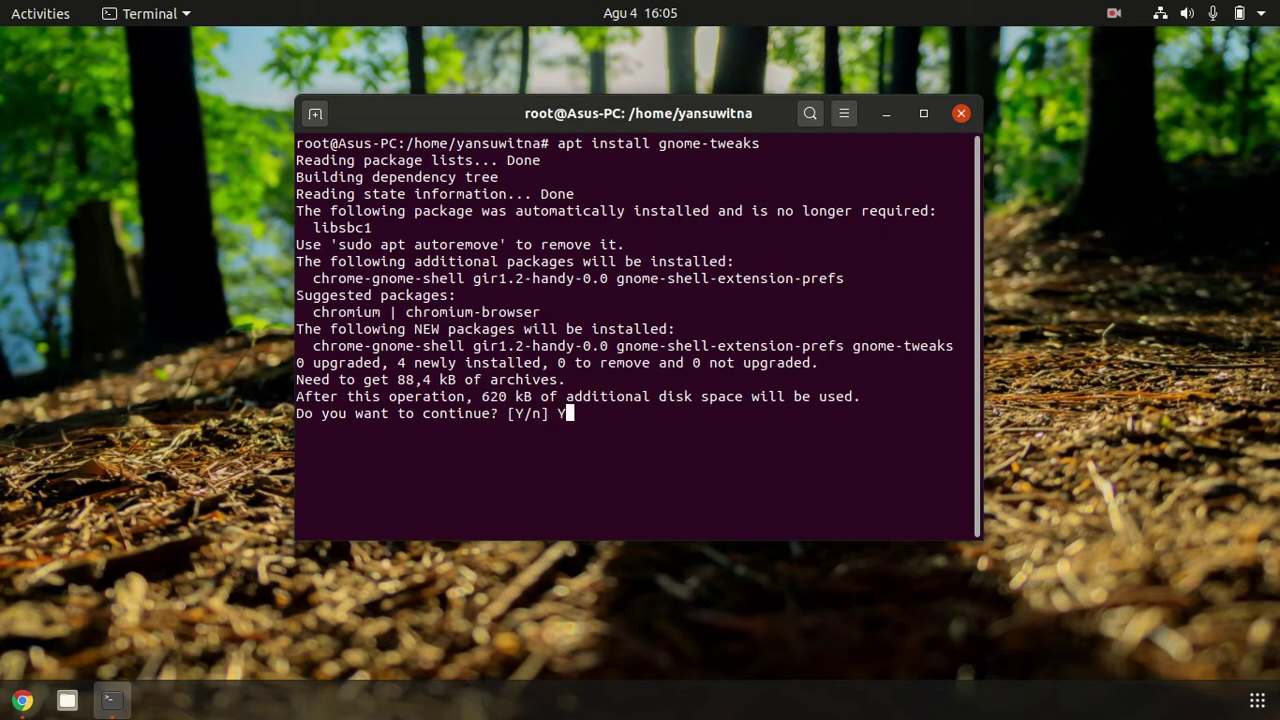
key(Return)
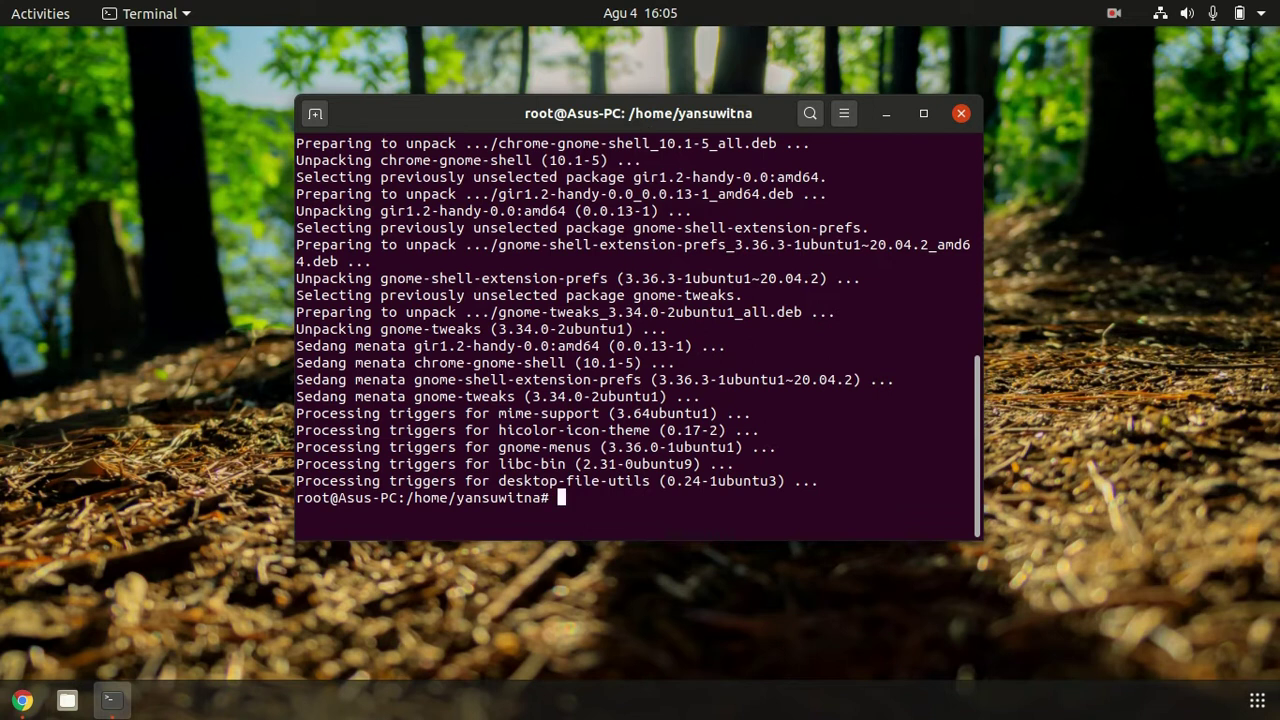
Search the installed applications for Tweaks, launch it and reposition its window
click(1256, 700)
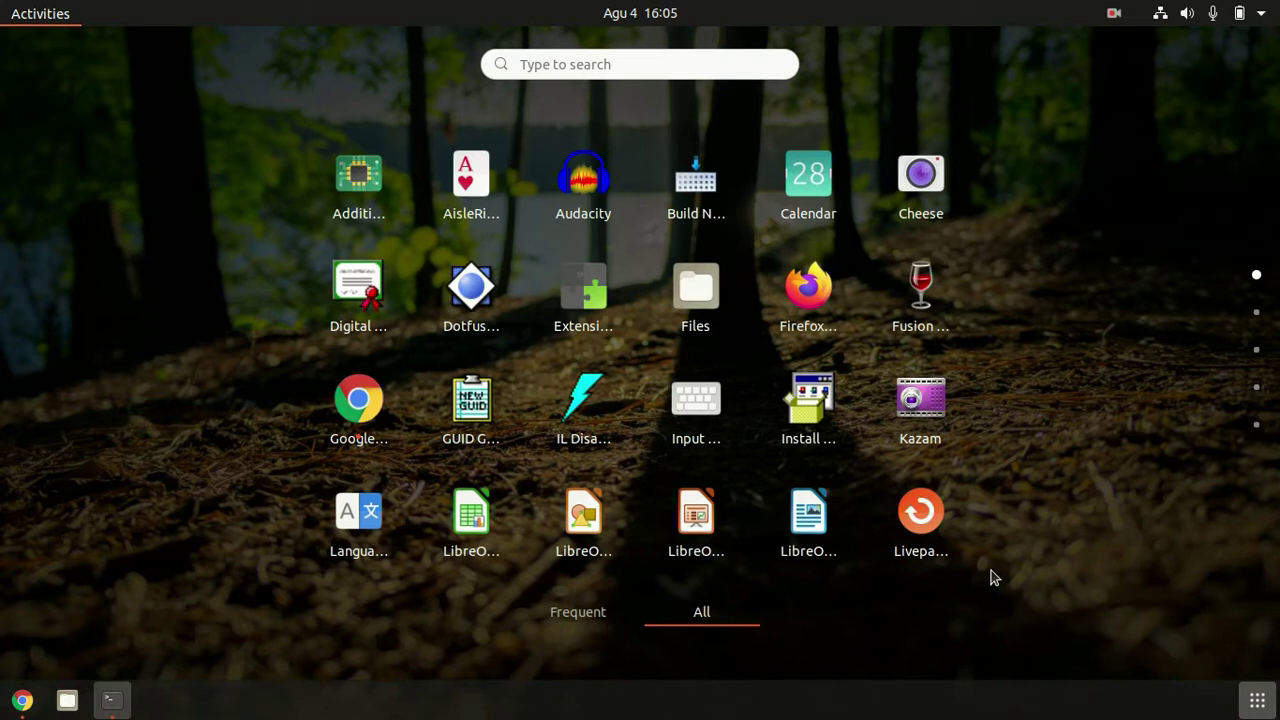
text(tweal)
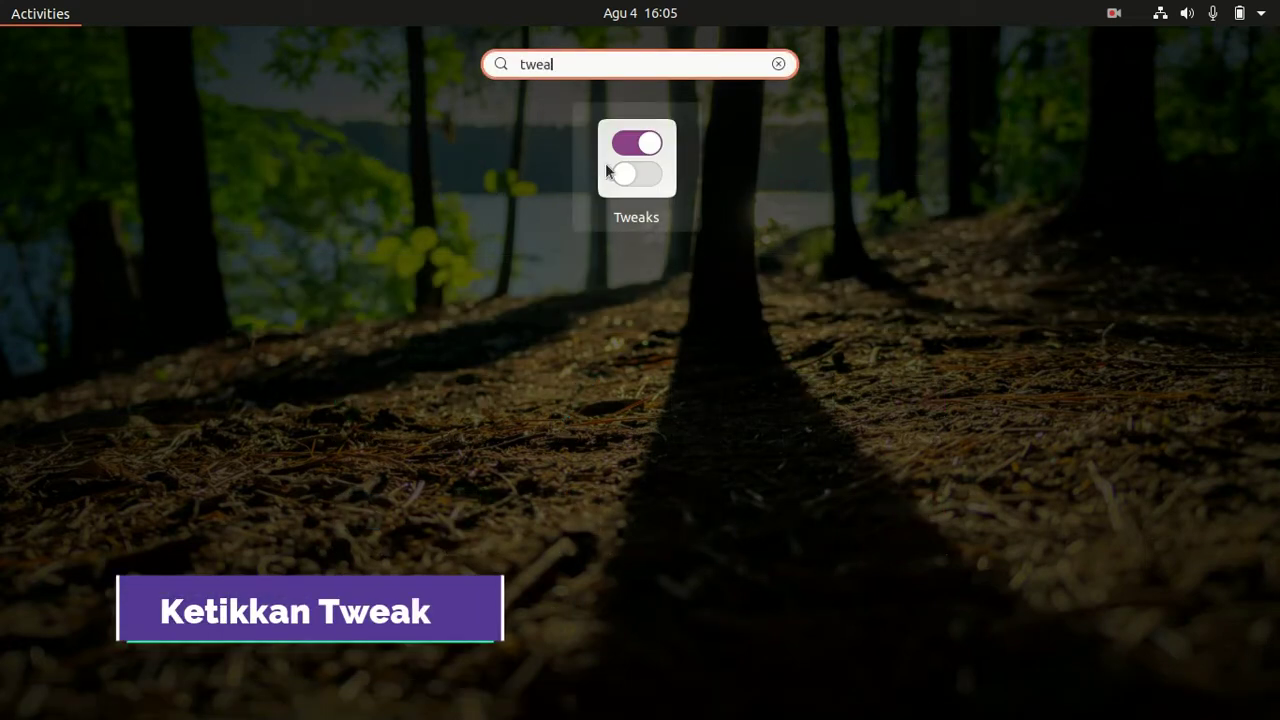
click(640, 191)
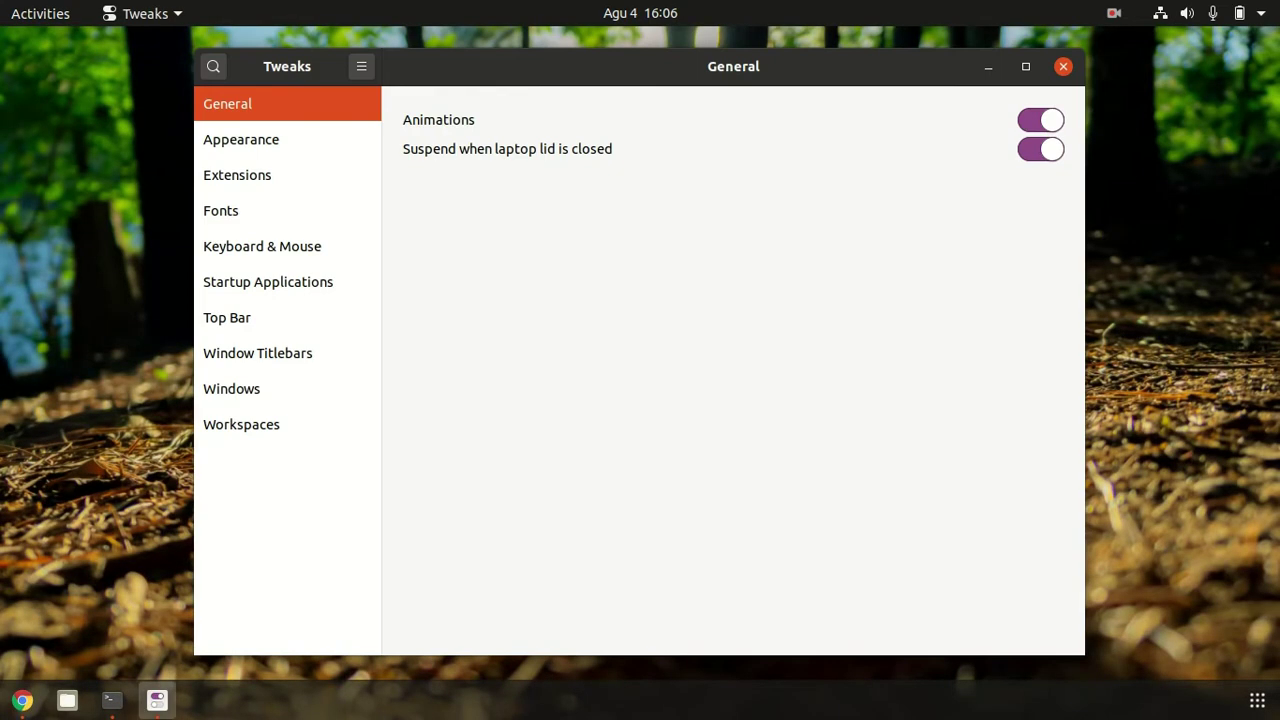
drag(581, 86, 543, 114)
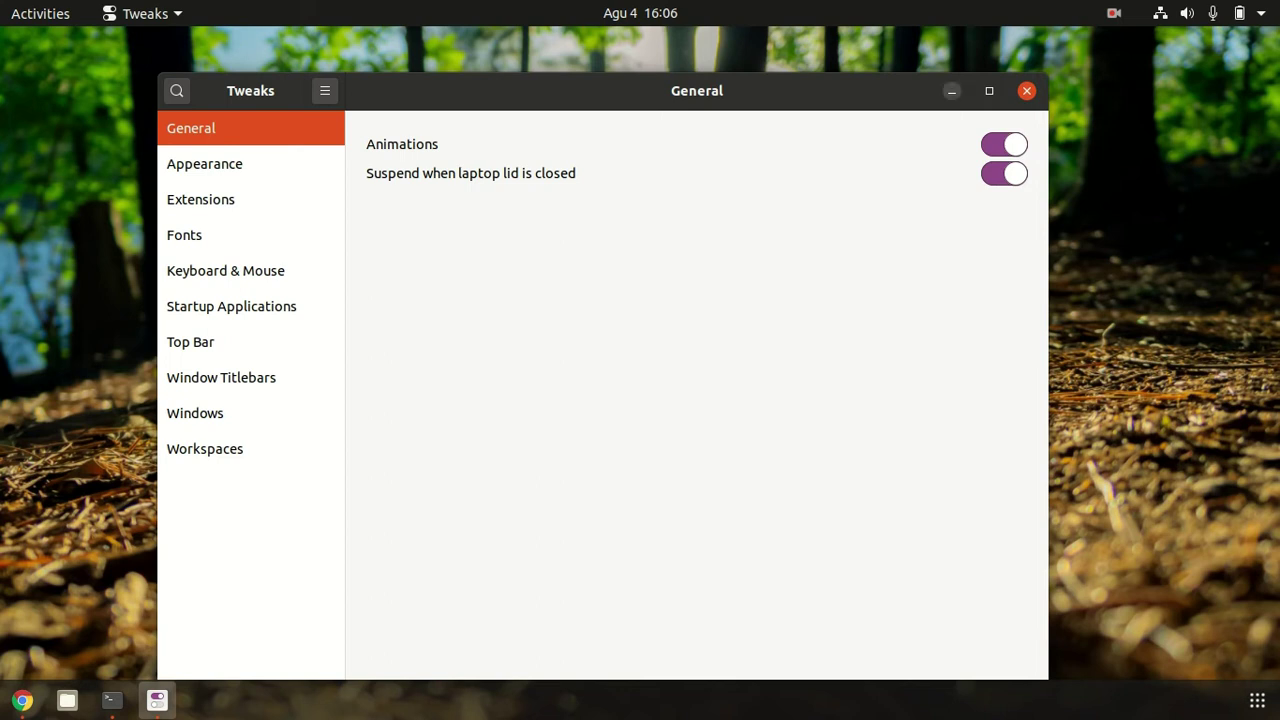
Turn off Animations, minimizing and restoring the Tweaks window before and after to compare the effect
click(951, 91)
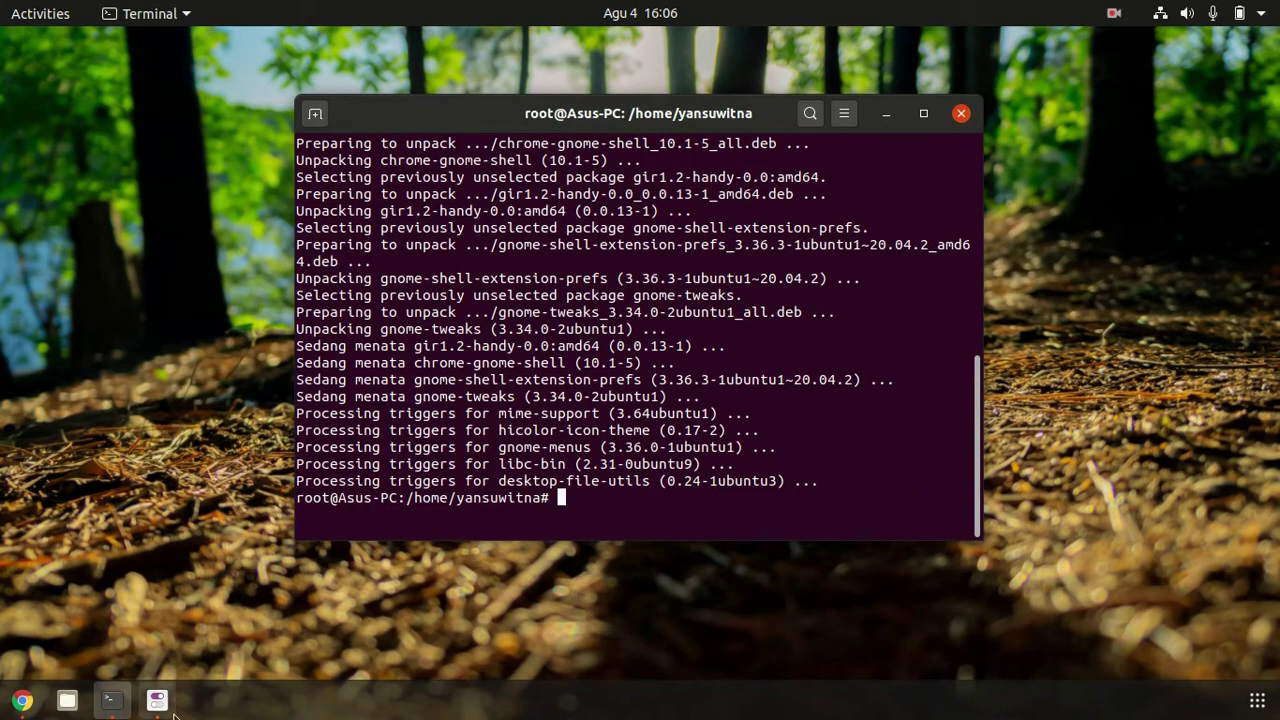
click(157, 701)
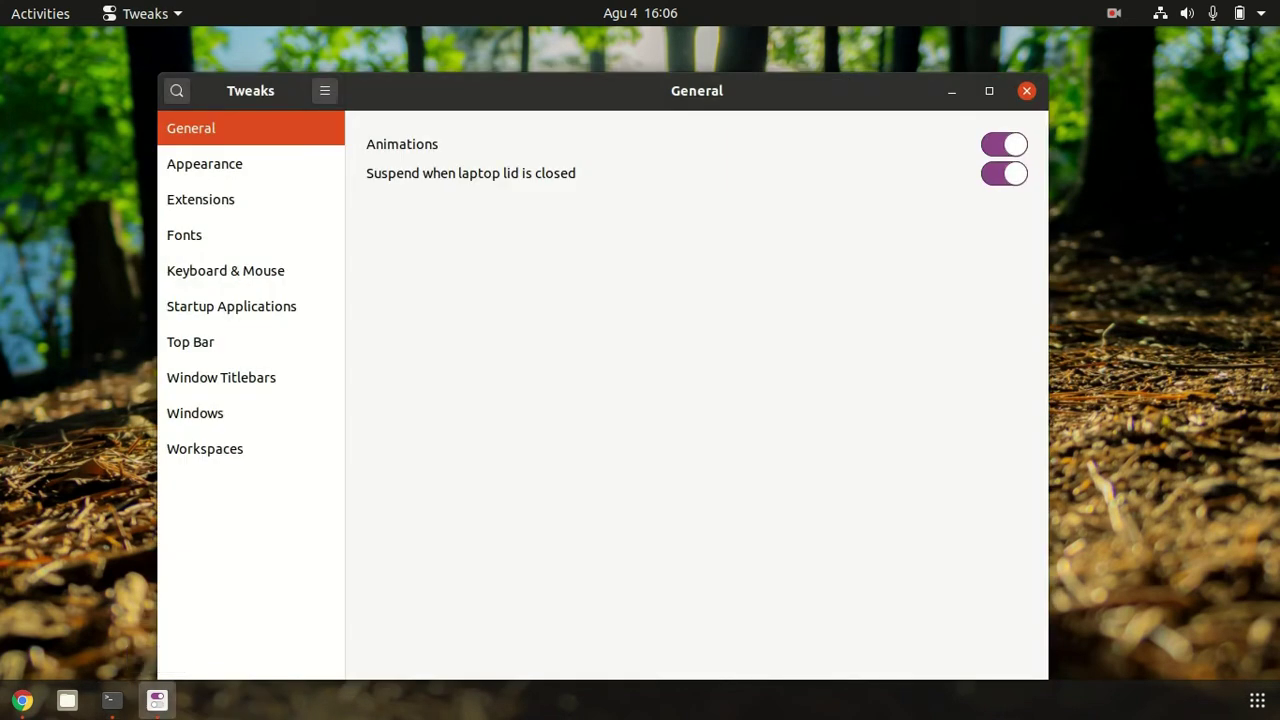
click(1004, 144)
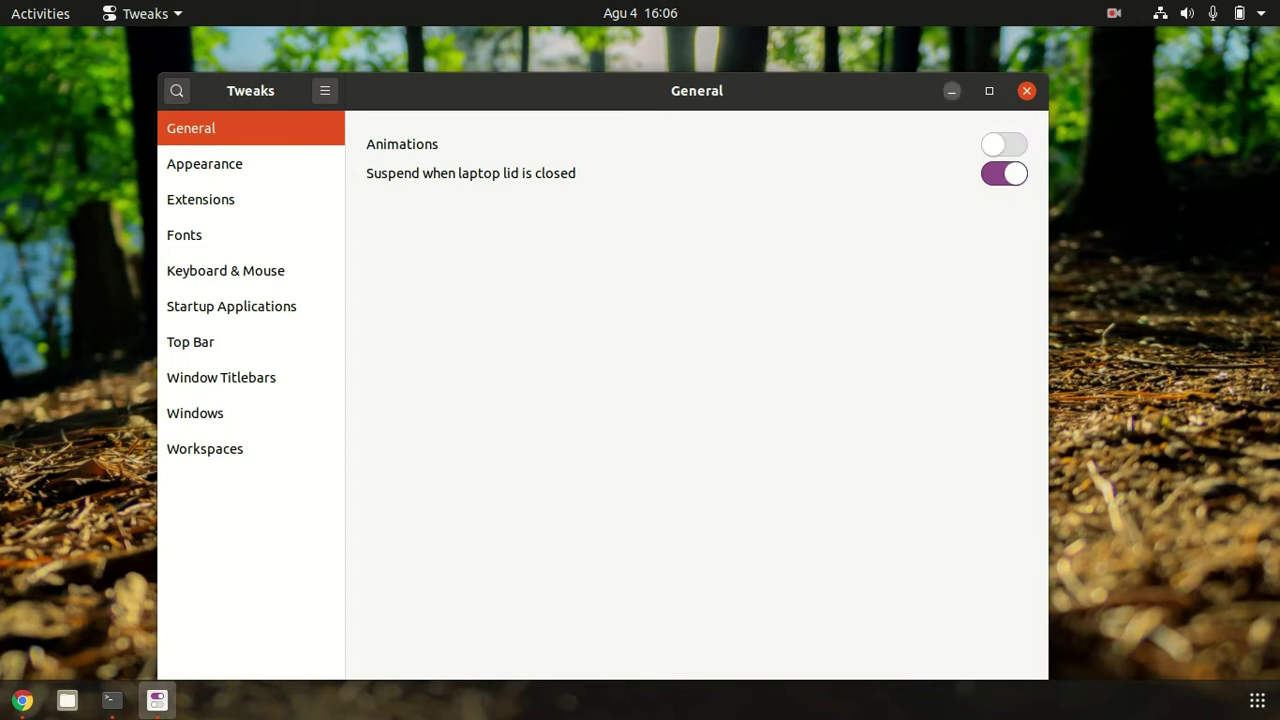
click(951, 91)
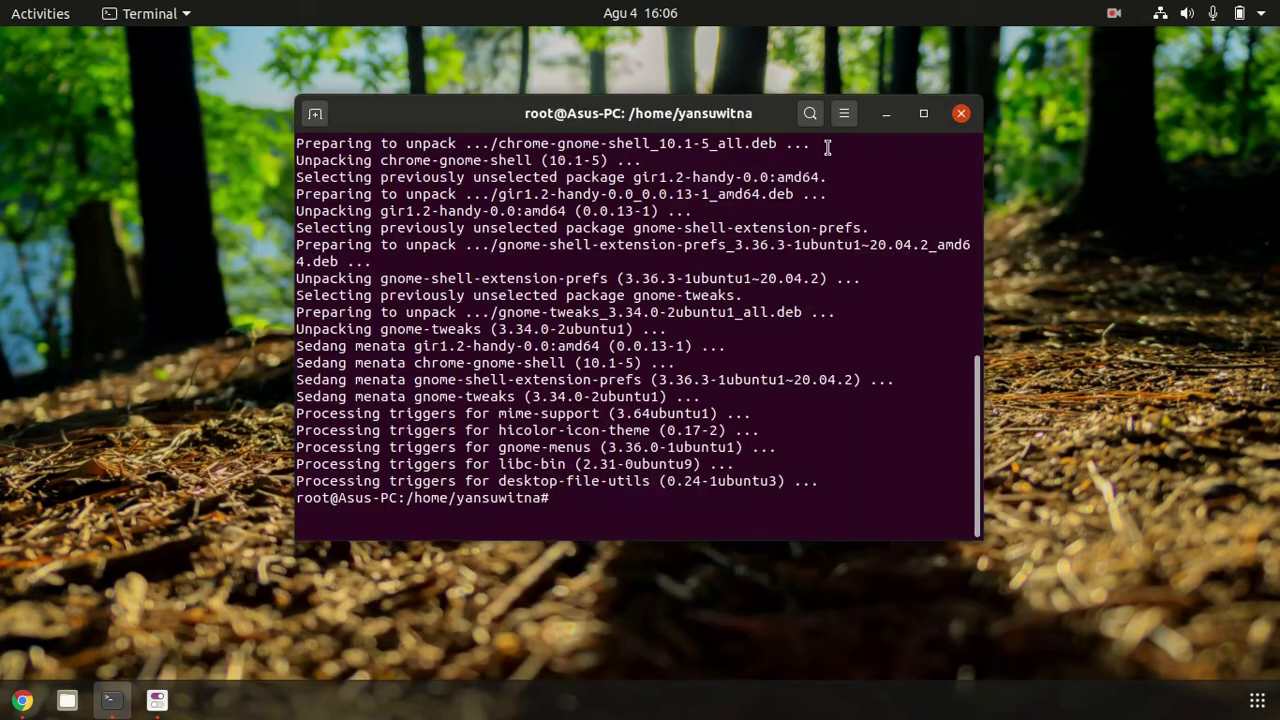
click(157, 701)
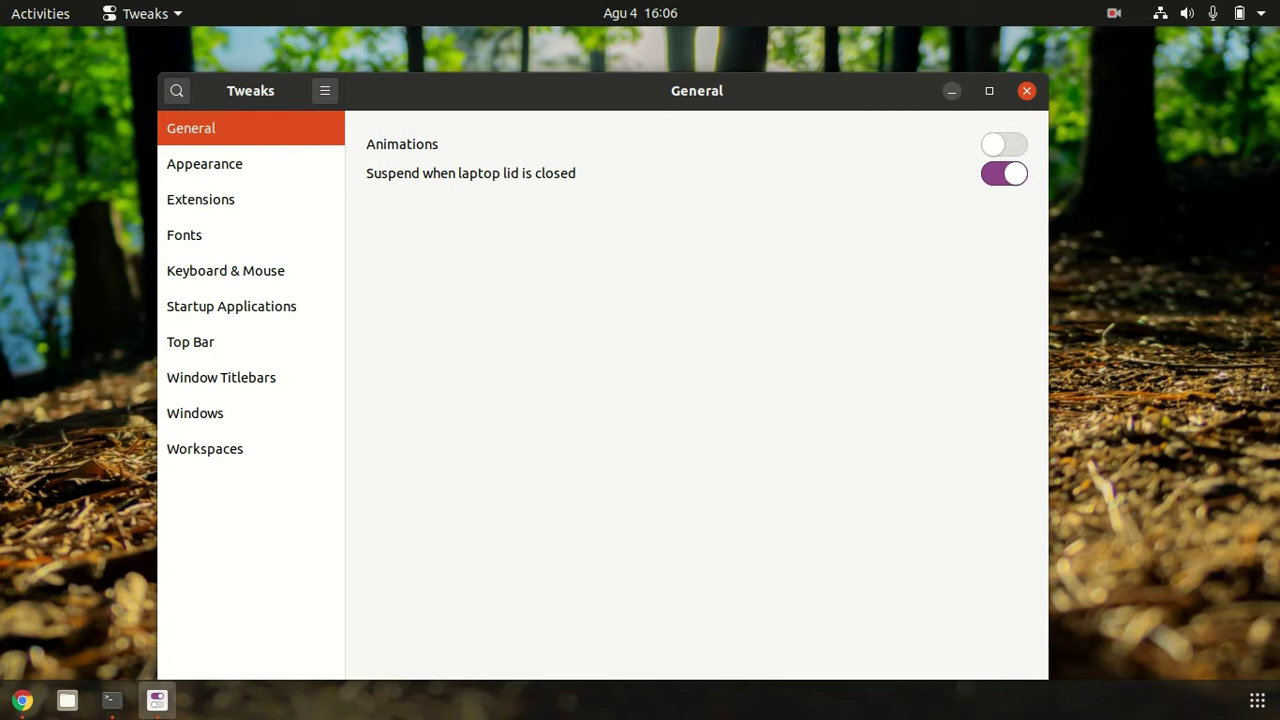
click(951, 91)
click(157, 701)
Turn Animations back on and minimize and restore the Tweaks window to check the effect
click(1004, 144)
click(951, 91)
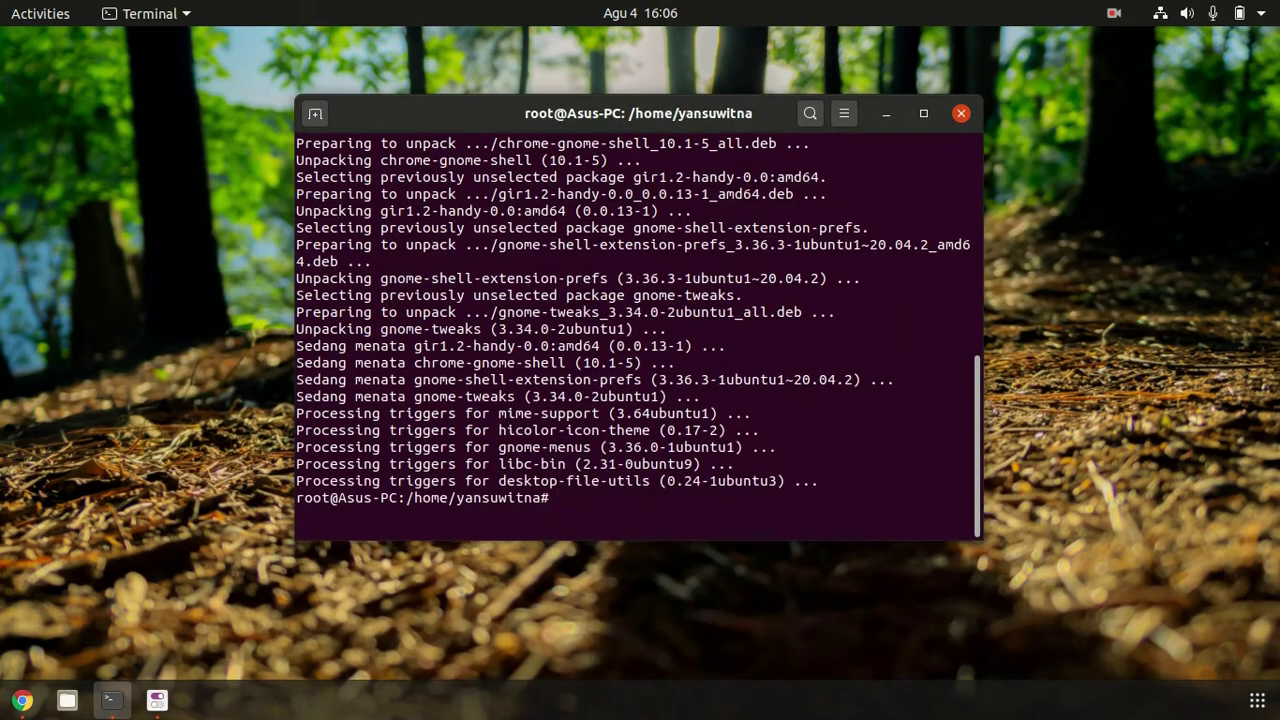
click(157, 700)
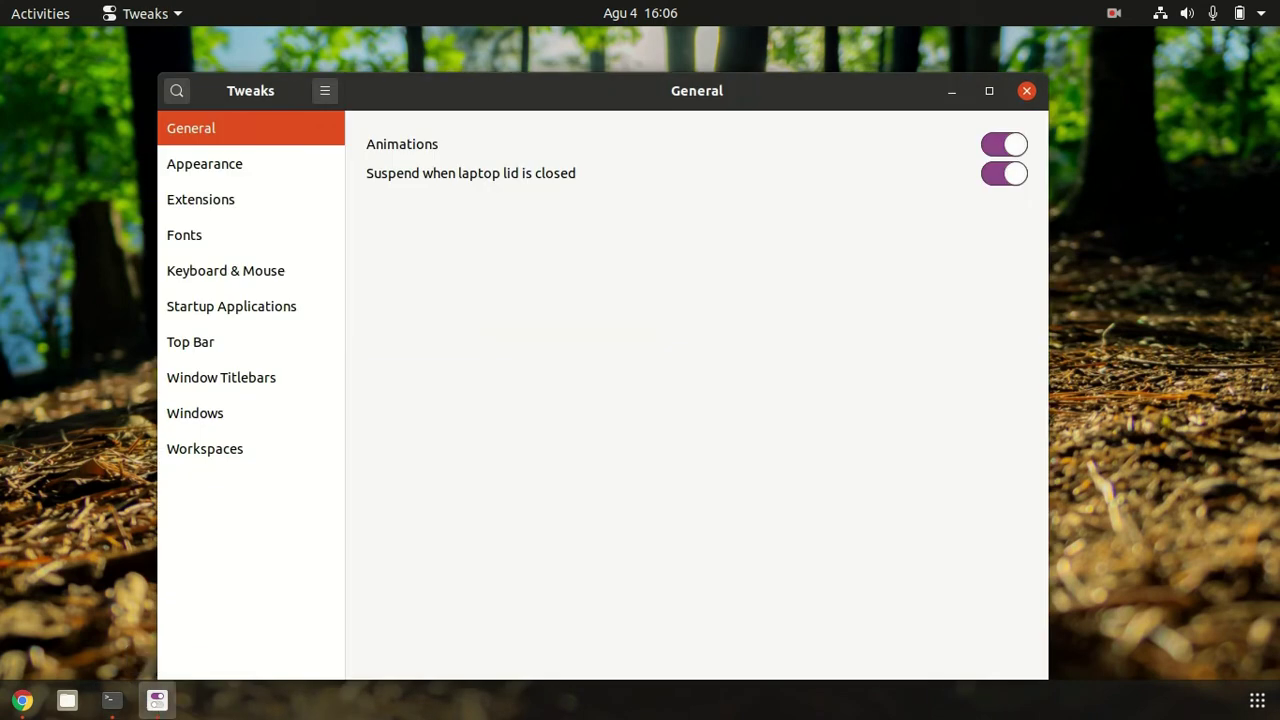
In the Appearance settings, try the Adwaita (default) theme for applications, followed by Adwaita-dark
click(204, 163)
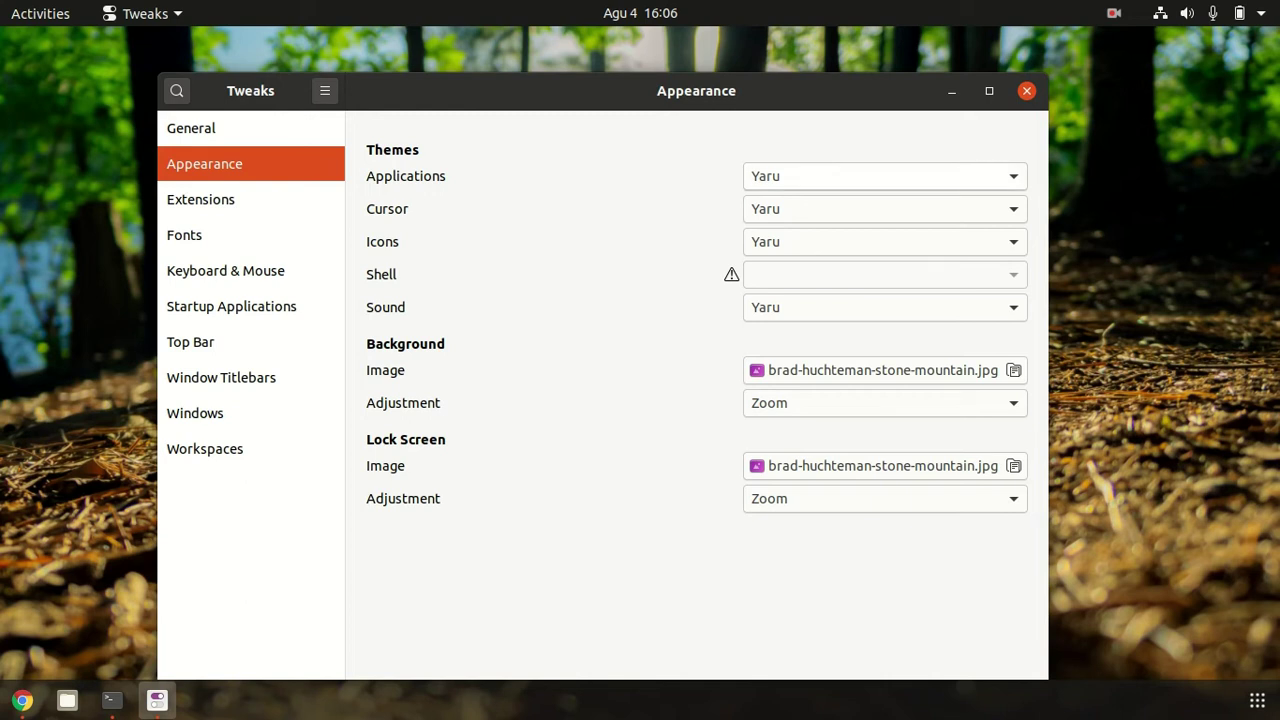
key(space)
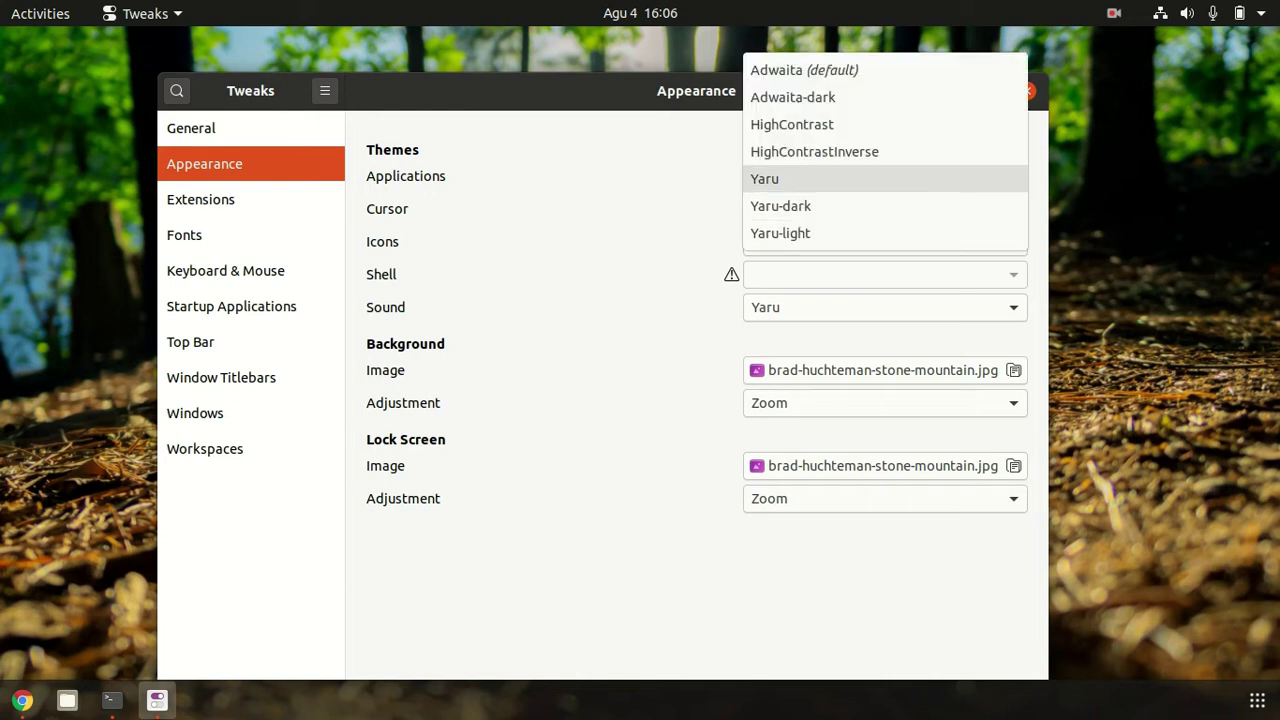
key(Up)
key(Up)
key(Up)
key(Up)
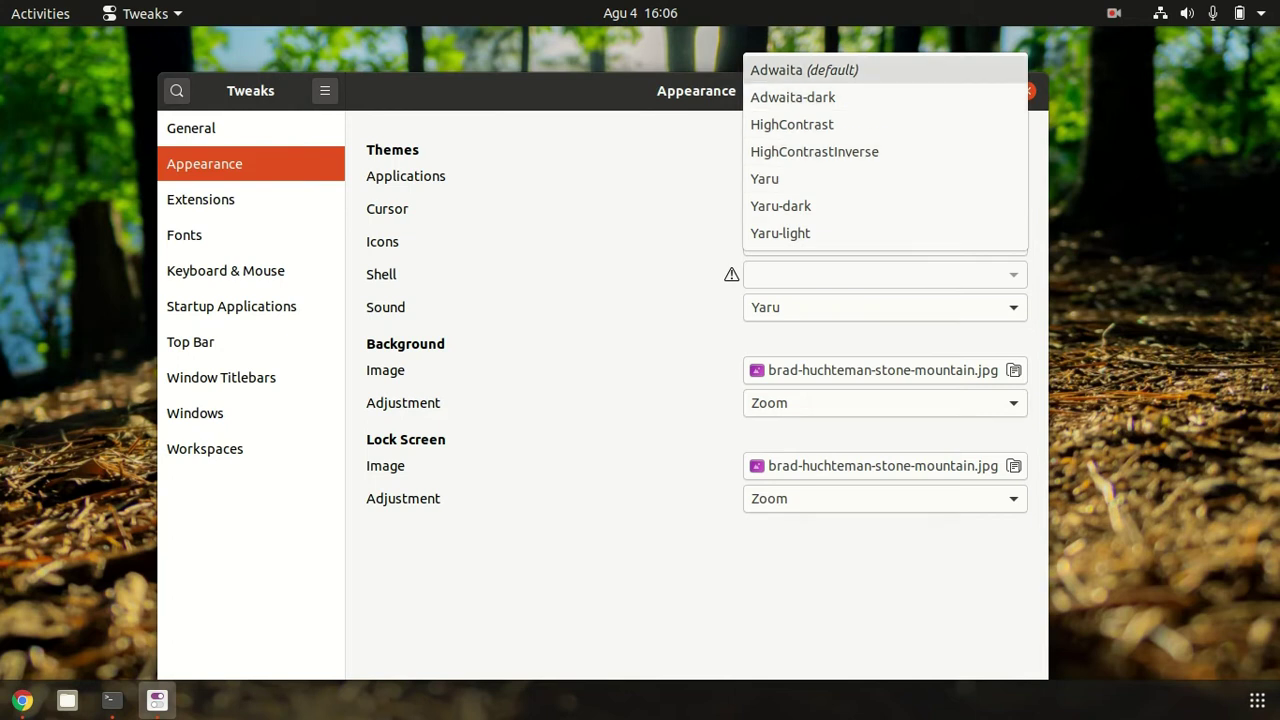
key(Return)
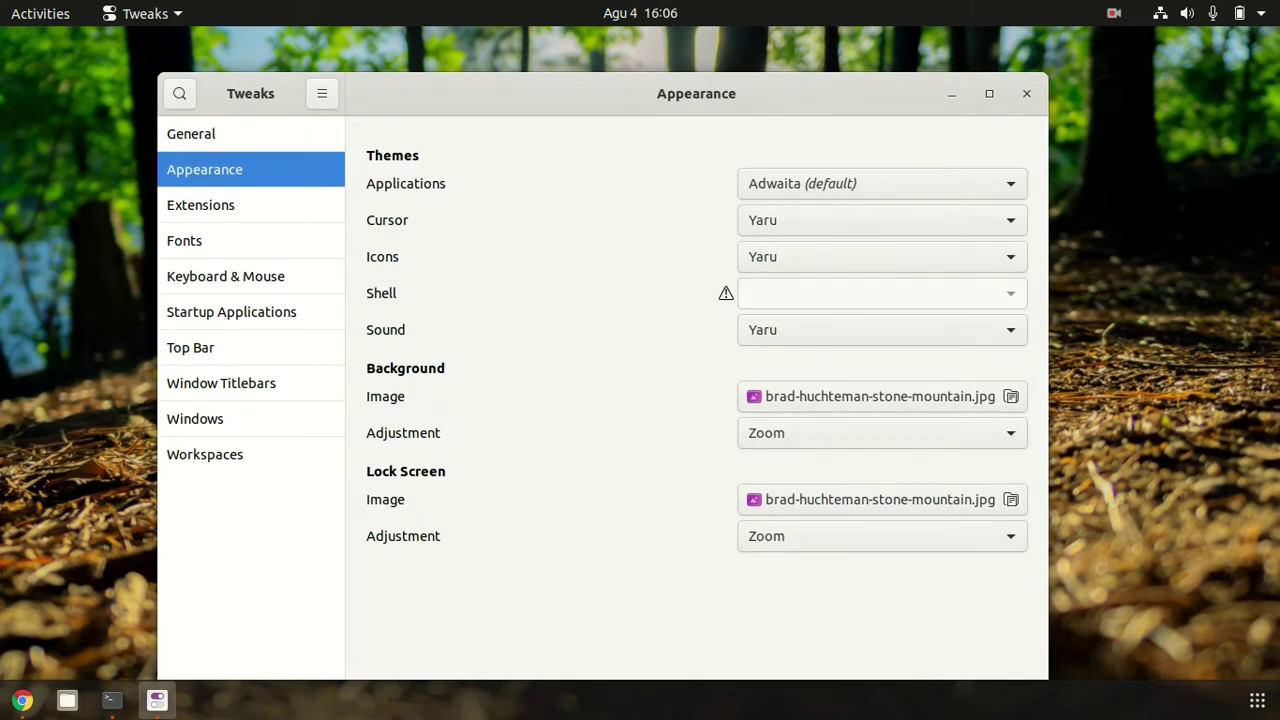
key(space)
key(Down)
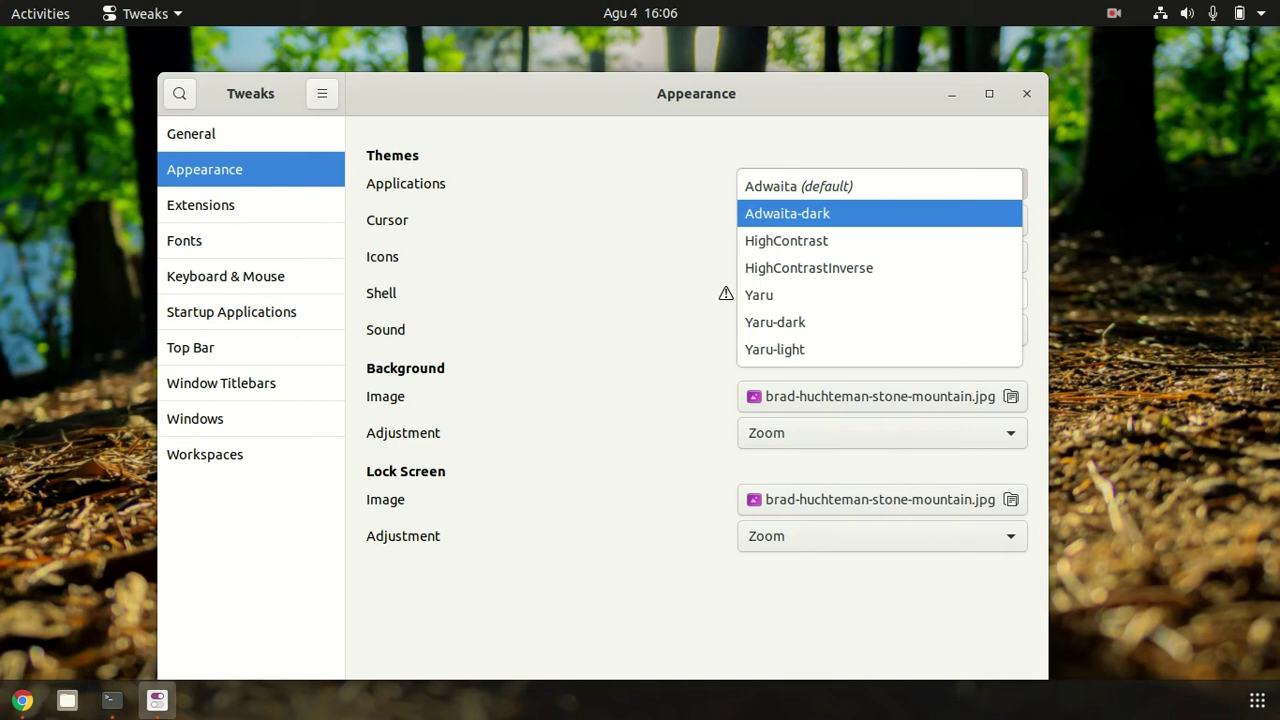
key(Return)
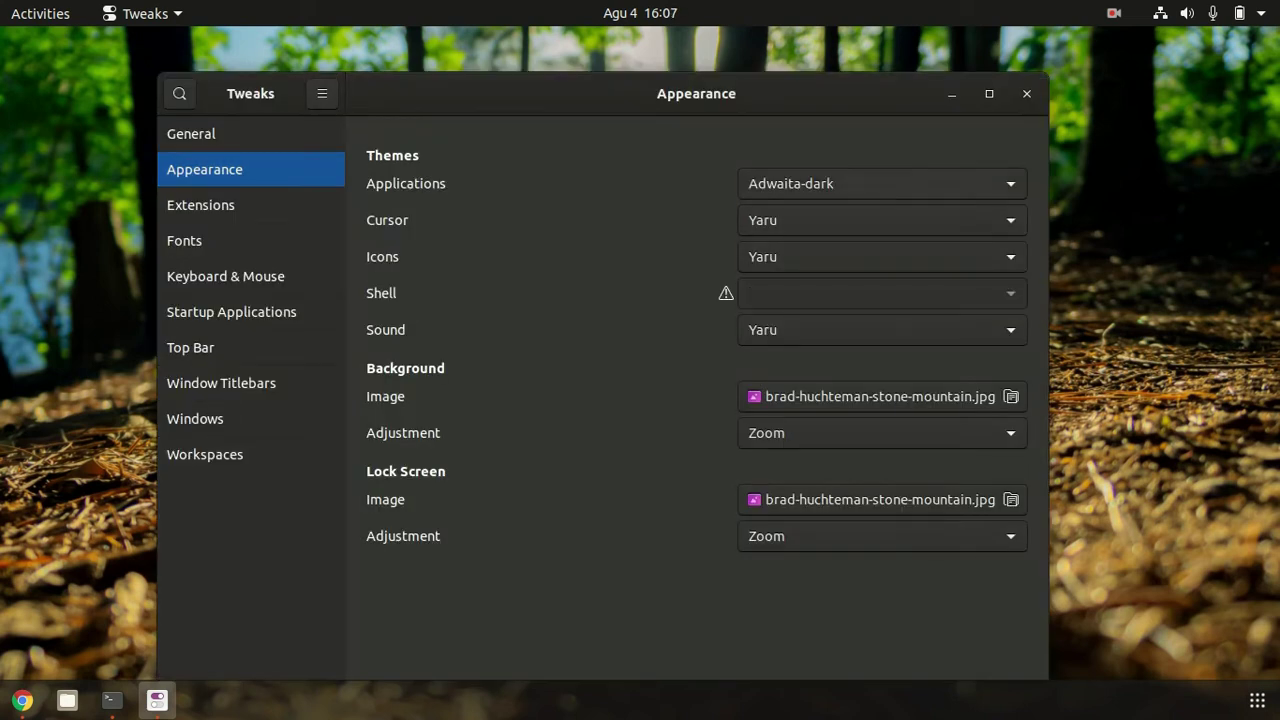
Try the HighContrast theme for applications, followed by HighContrastInverse
key(space)
key(Down)
key(Return)
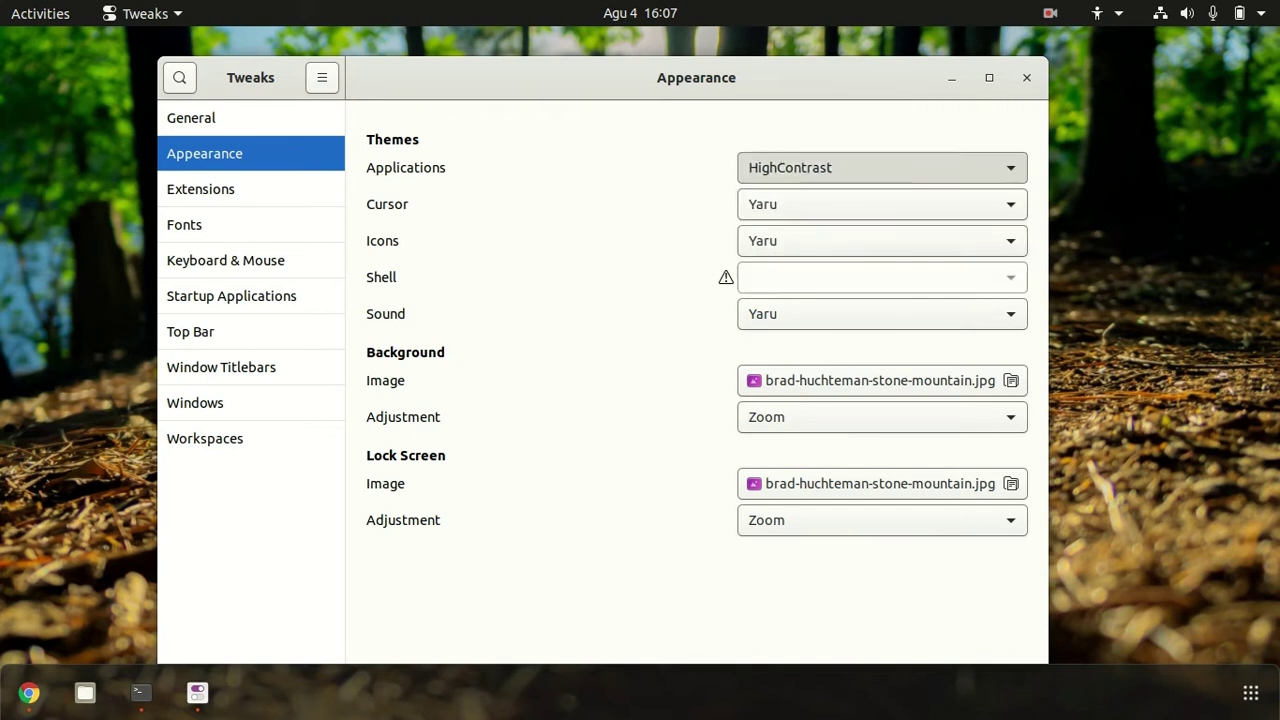
key(space)
key(Down)
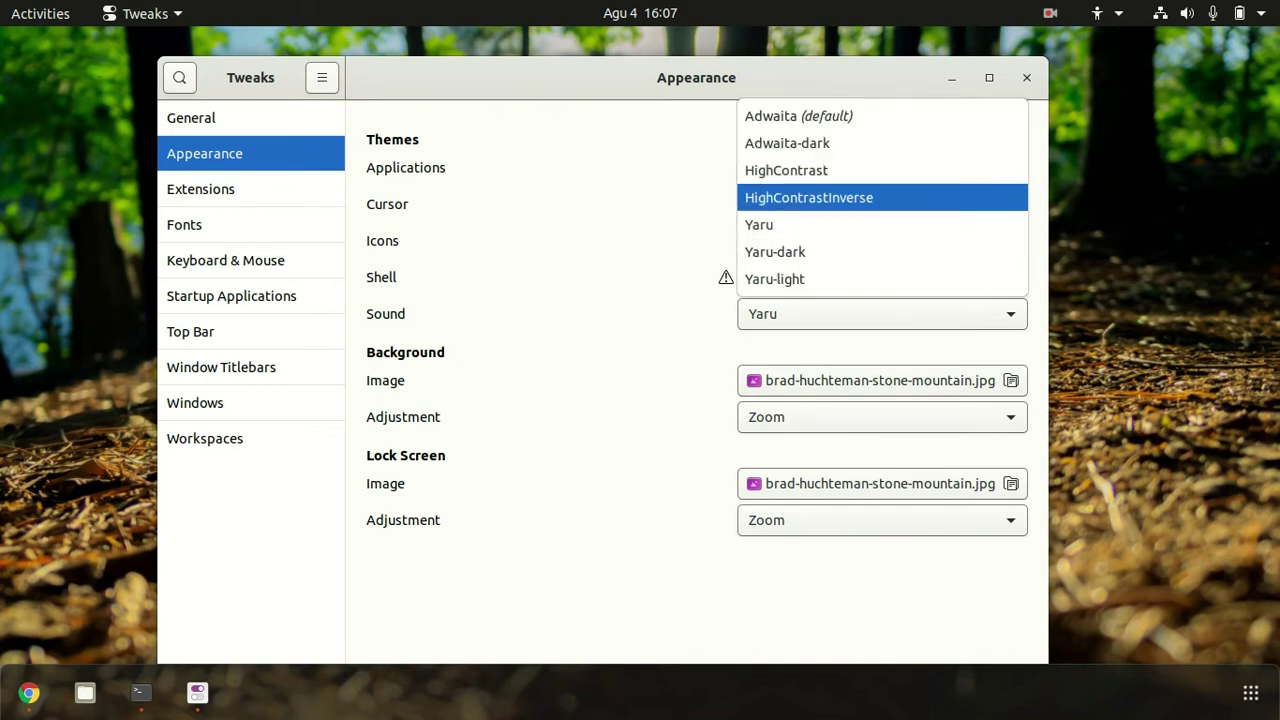
key(Return)
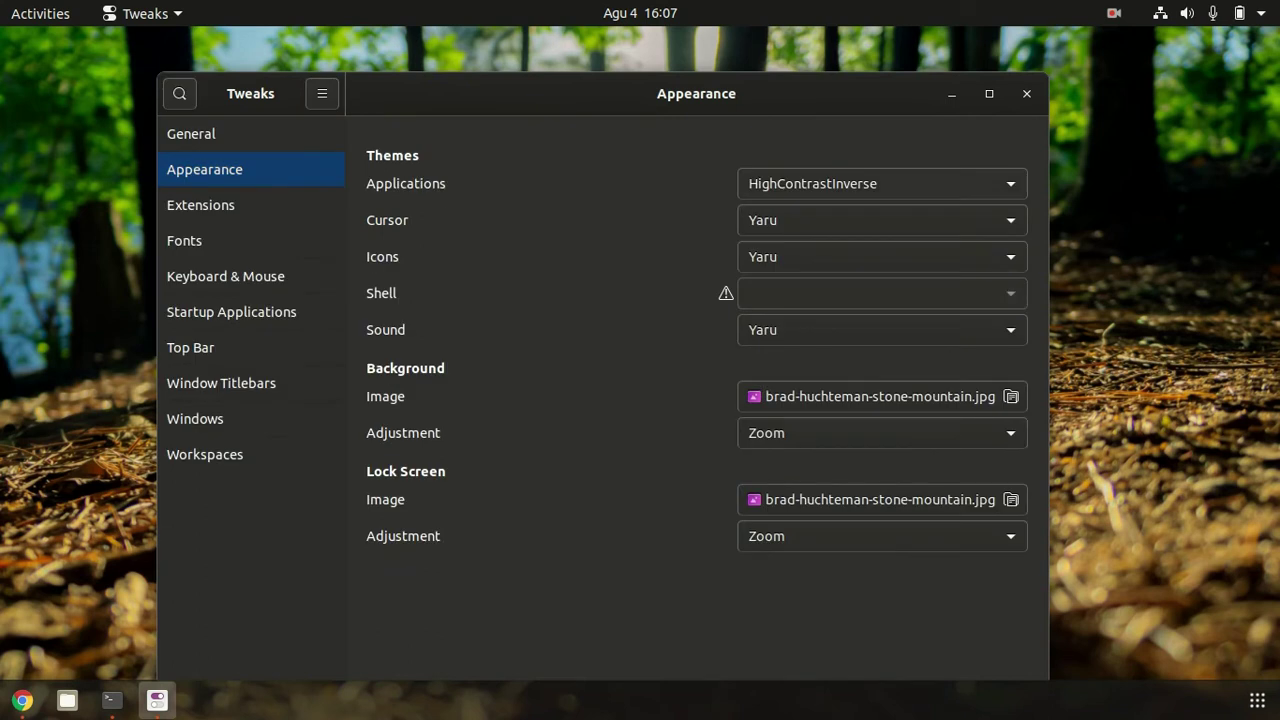
Set the Applications theme back to Yaru
key(space)
key(Down)
key(Down)
key(Up)
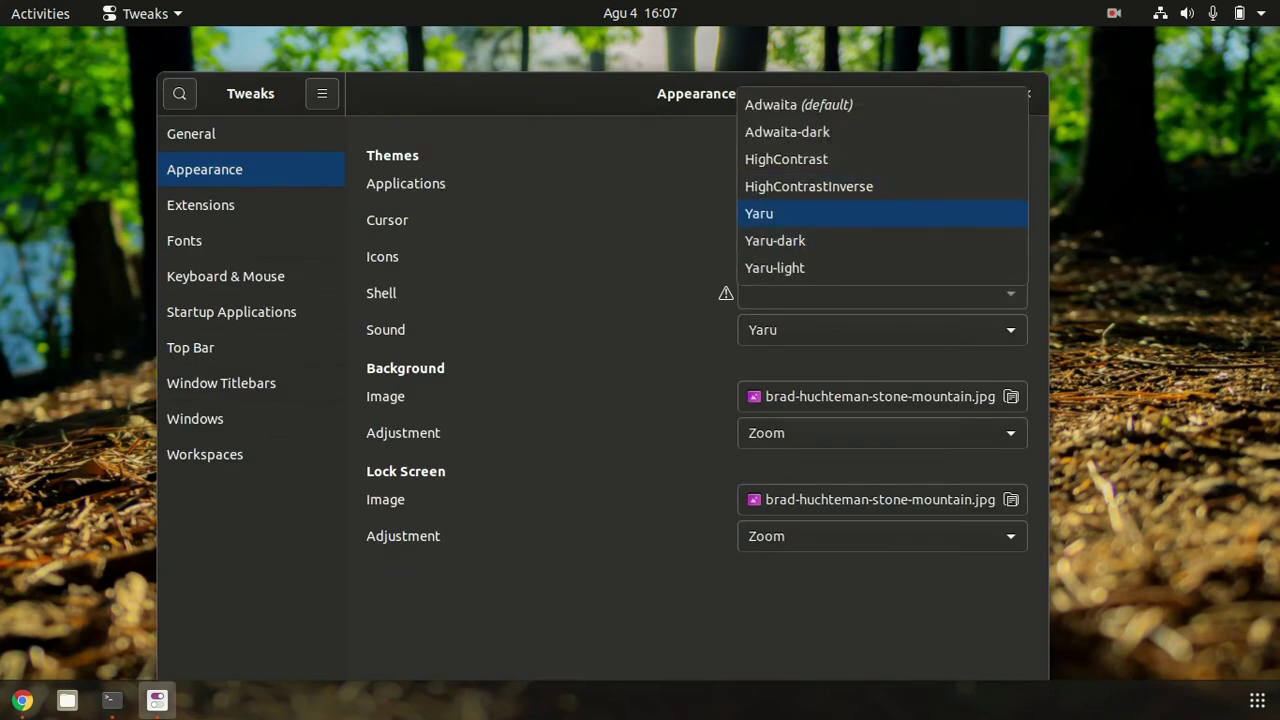
key(Escape)
key(Down)
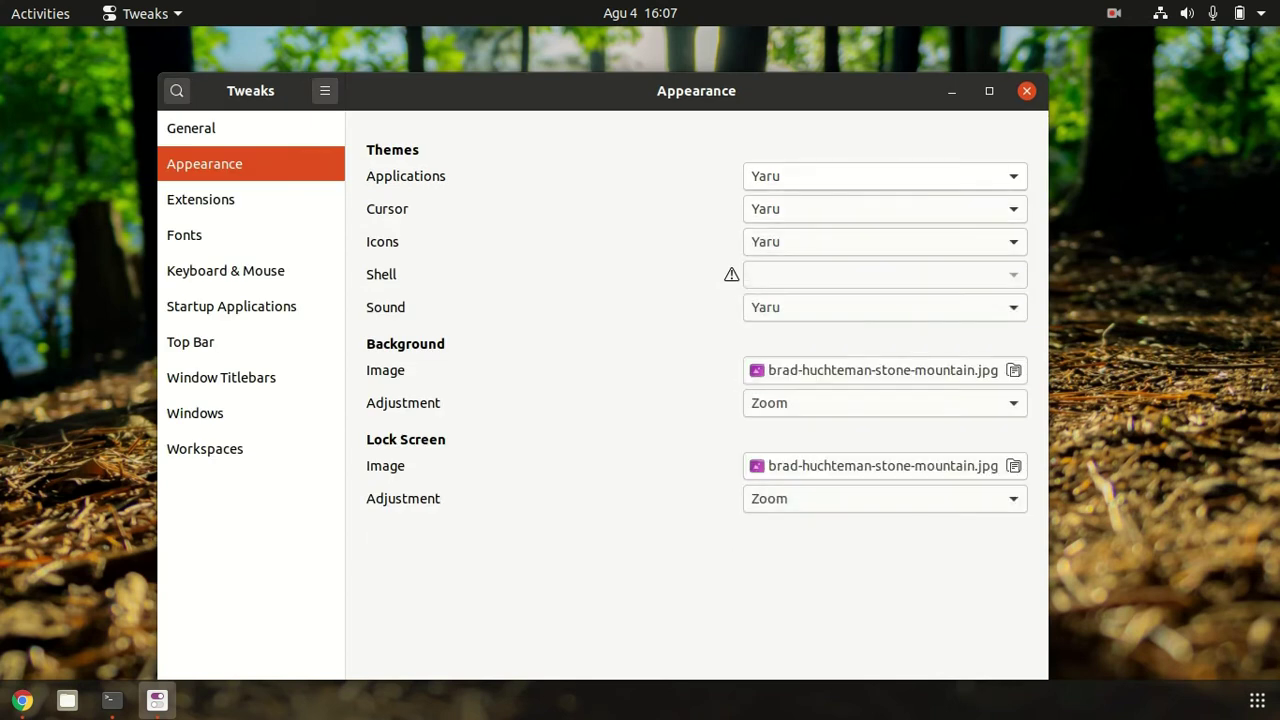
Go through the available cursor themes and set the cursor to Handhelds
key(space)
key(Up)
key(Up)
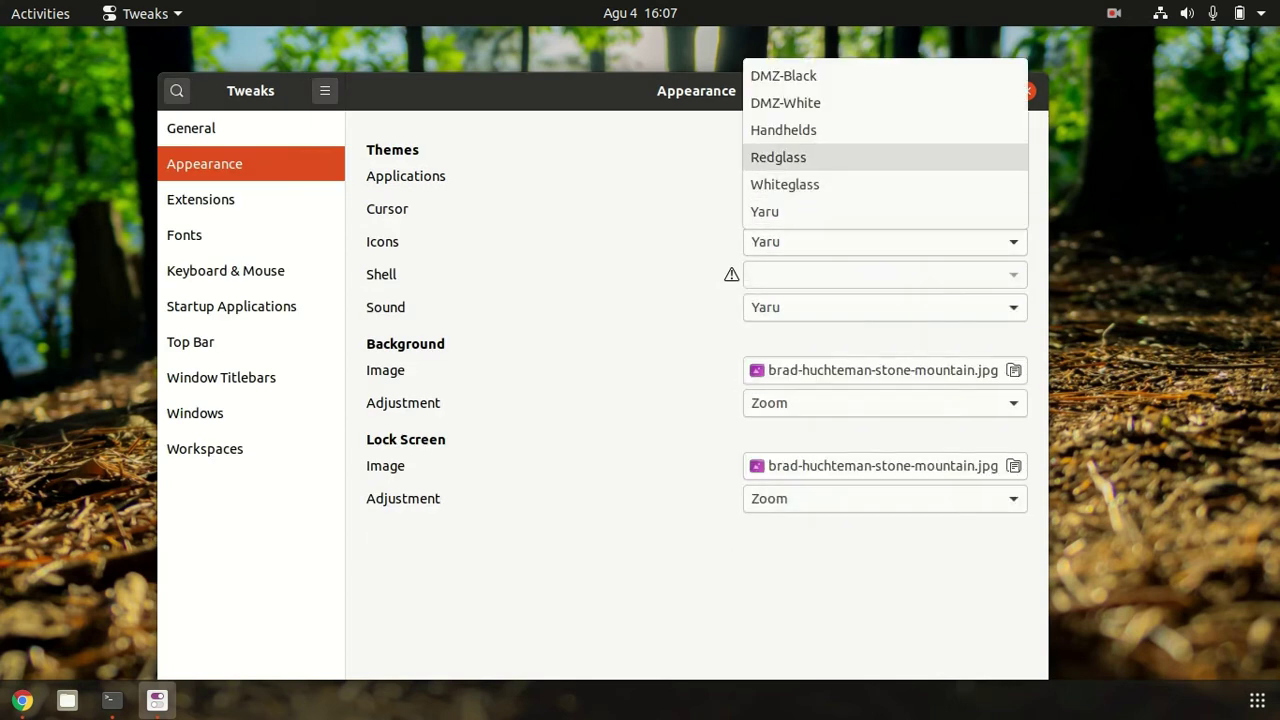
key(Up)
key(Up)
key(Up)
key(Down)
key(Down)
key(Down)
key(Down)
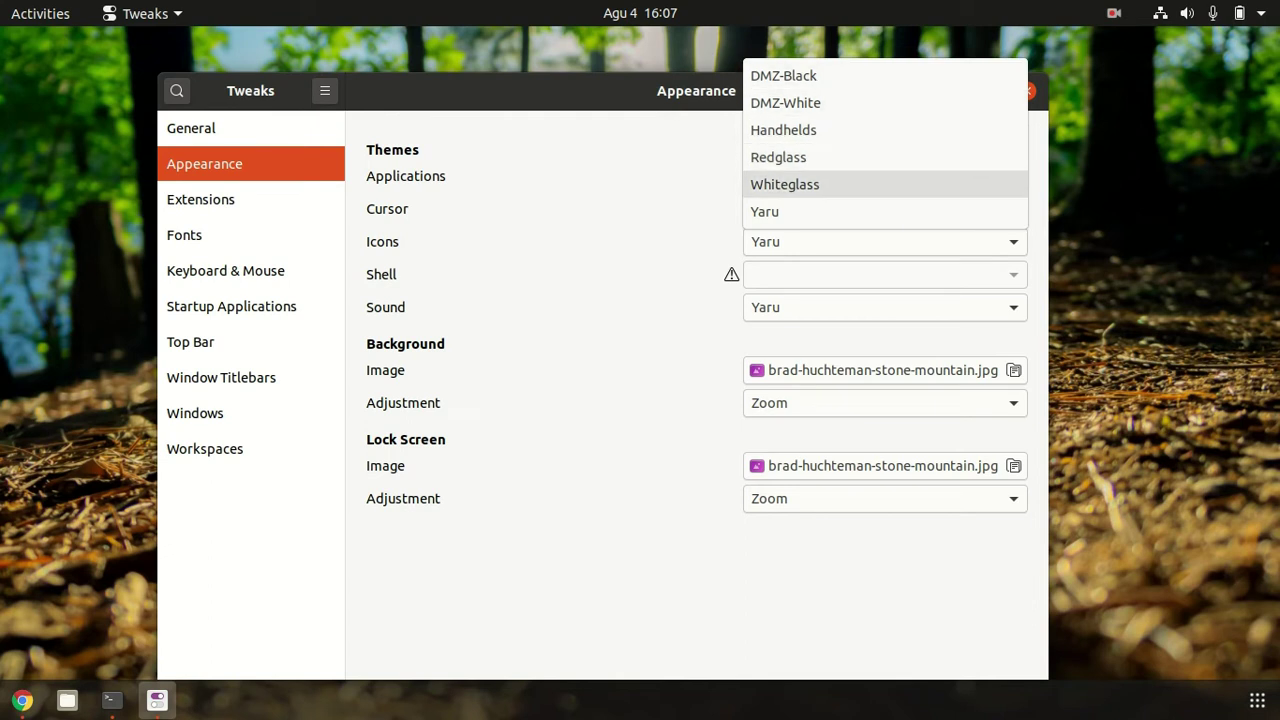
key(Up)
key(Up)
key(Return)
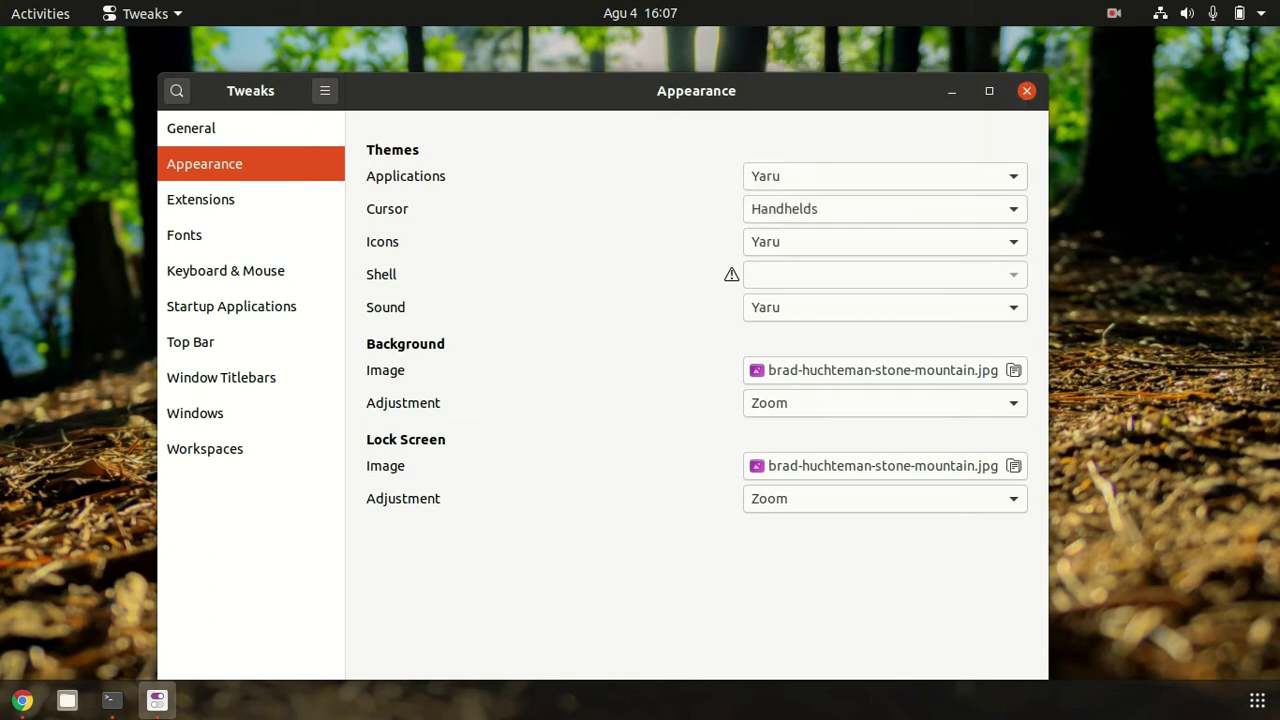
Change the cursor theme to Redglass
key(space)
key(Down)
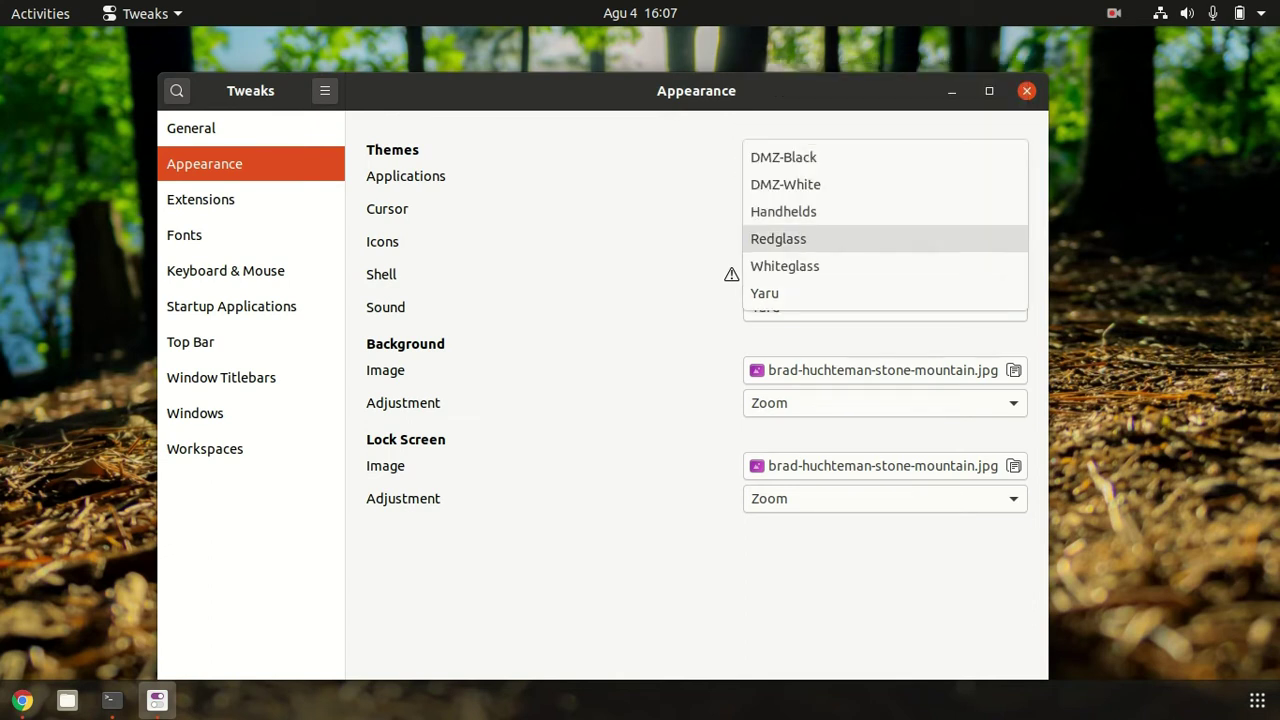
key(Return)
Browse the remaining cursor themes and set the cursor back to Yaru
key(space)
key(Down)
key(Up)
key(Up)
key(Up)
key(Up)
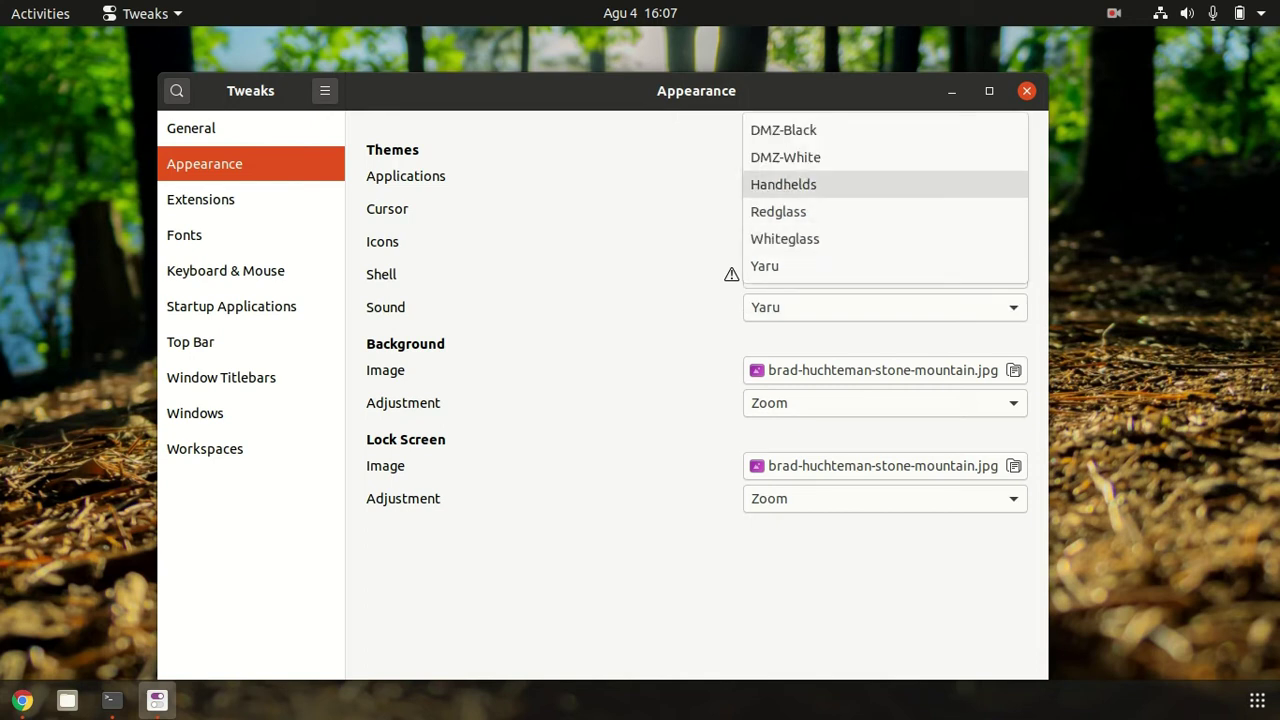
key(Return)
key(space)
key(Return)
key(space)
key(End)
key(Return)
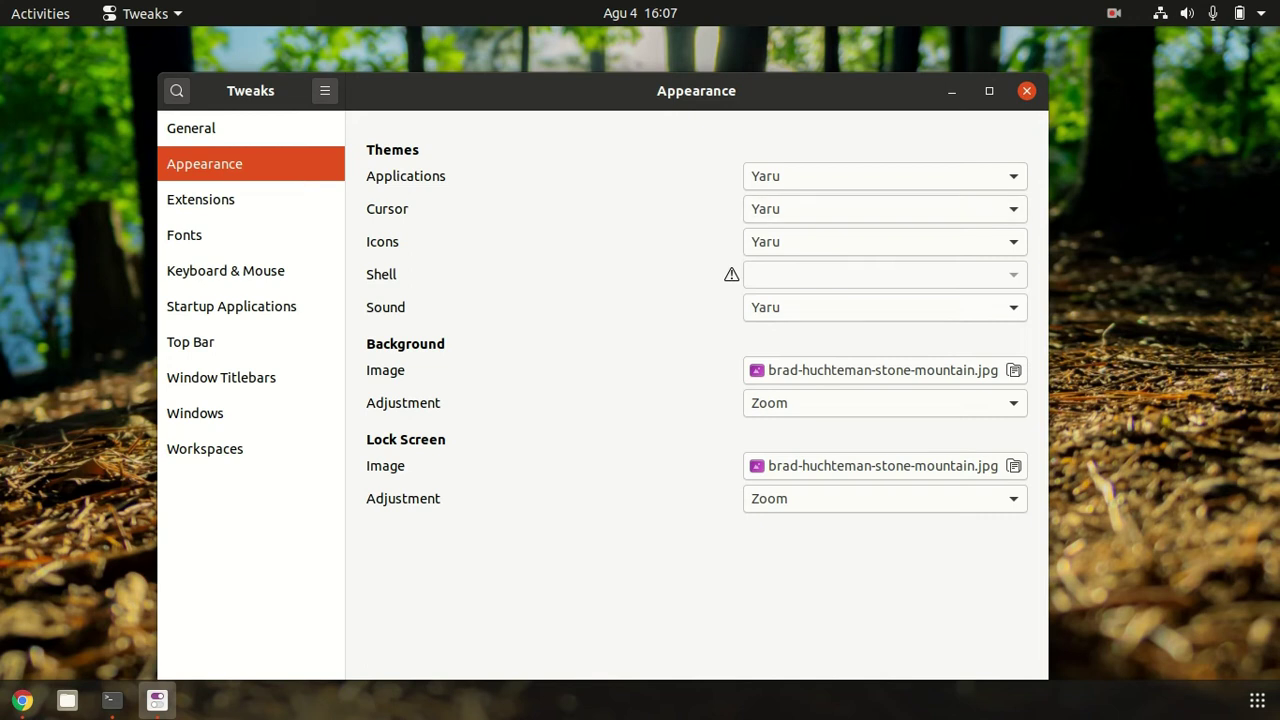
View the available icon themes, keep Yaru, and check the folder icons in Files before returning to Tweaks
key(Tab)
key(space)
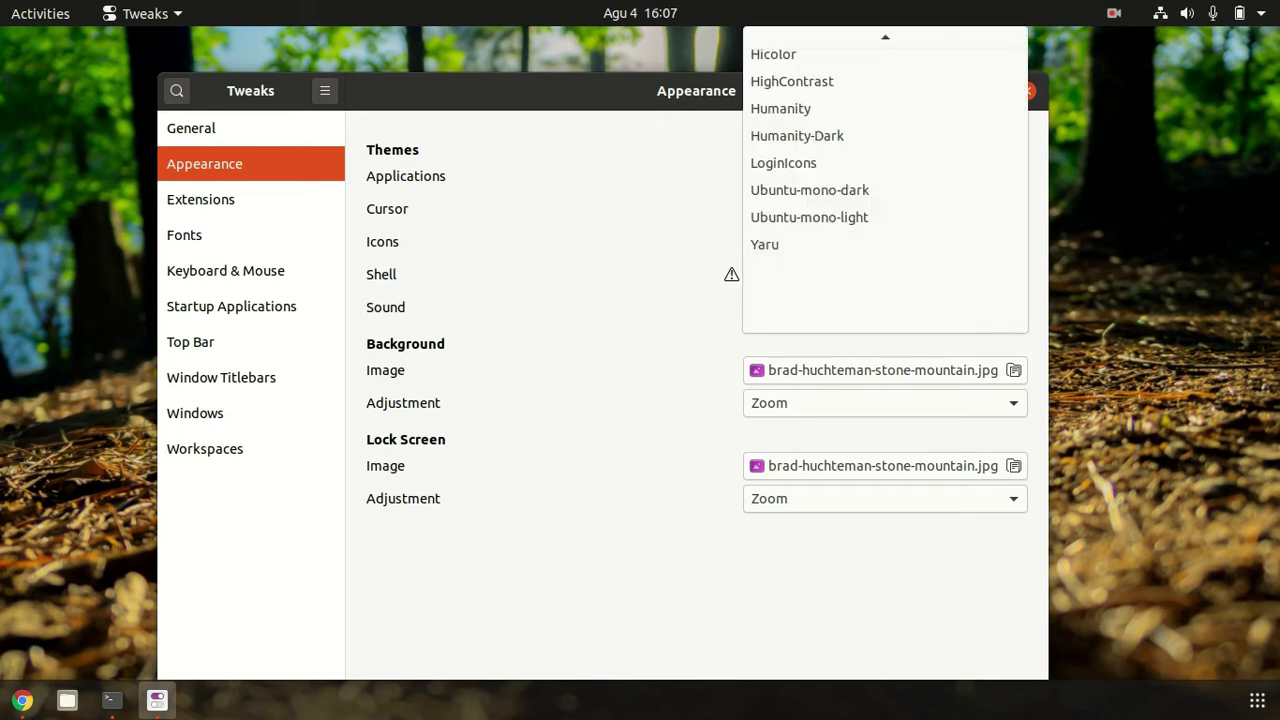
key(Return)
click(67, 700)
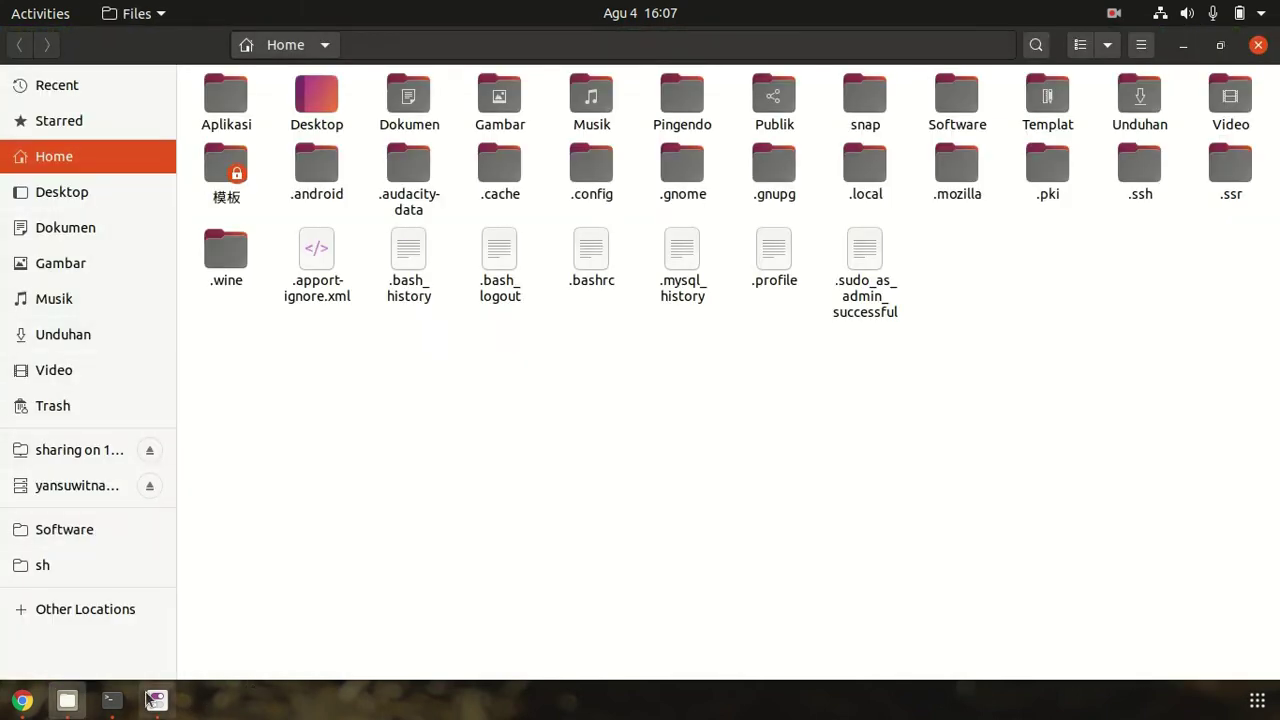
click(152, 699)
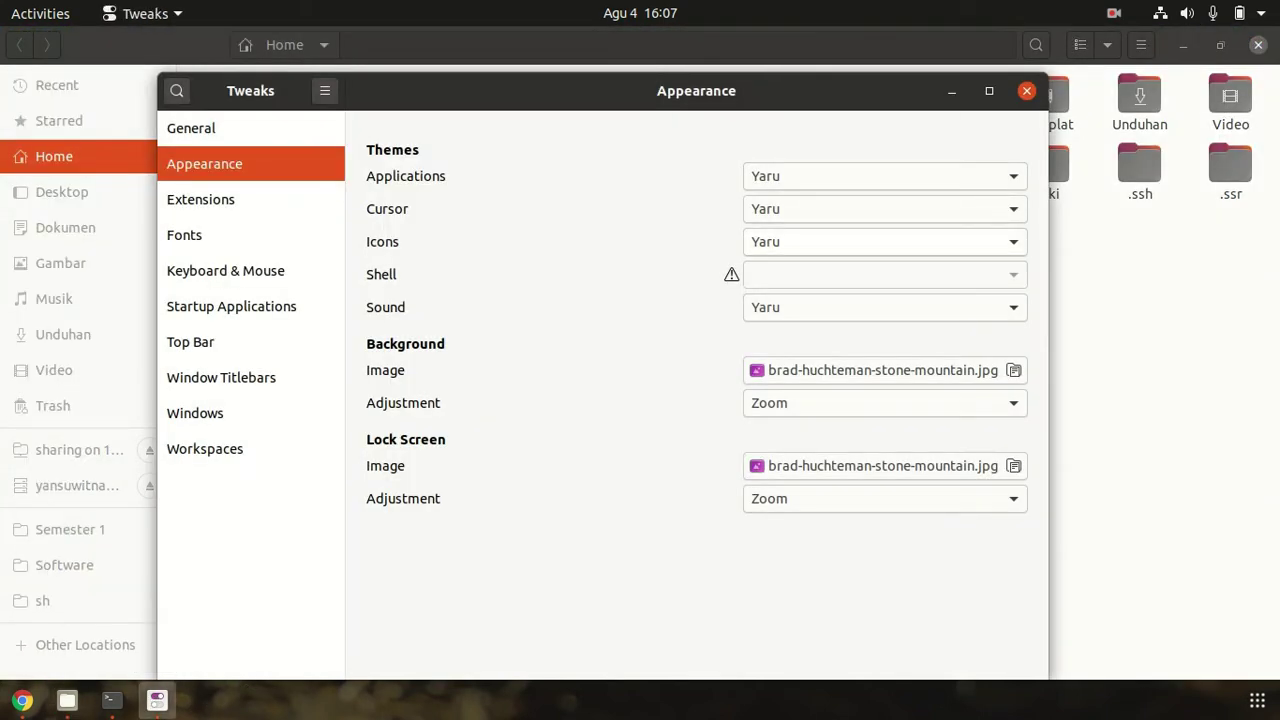
Set the icon theme to Hicolor and move the Tweaks window down to uncover the folder icons in Files
click(885, 241)
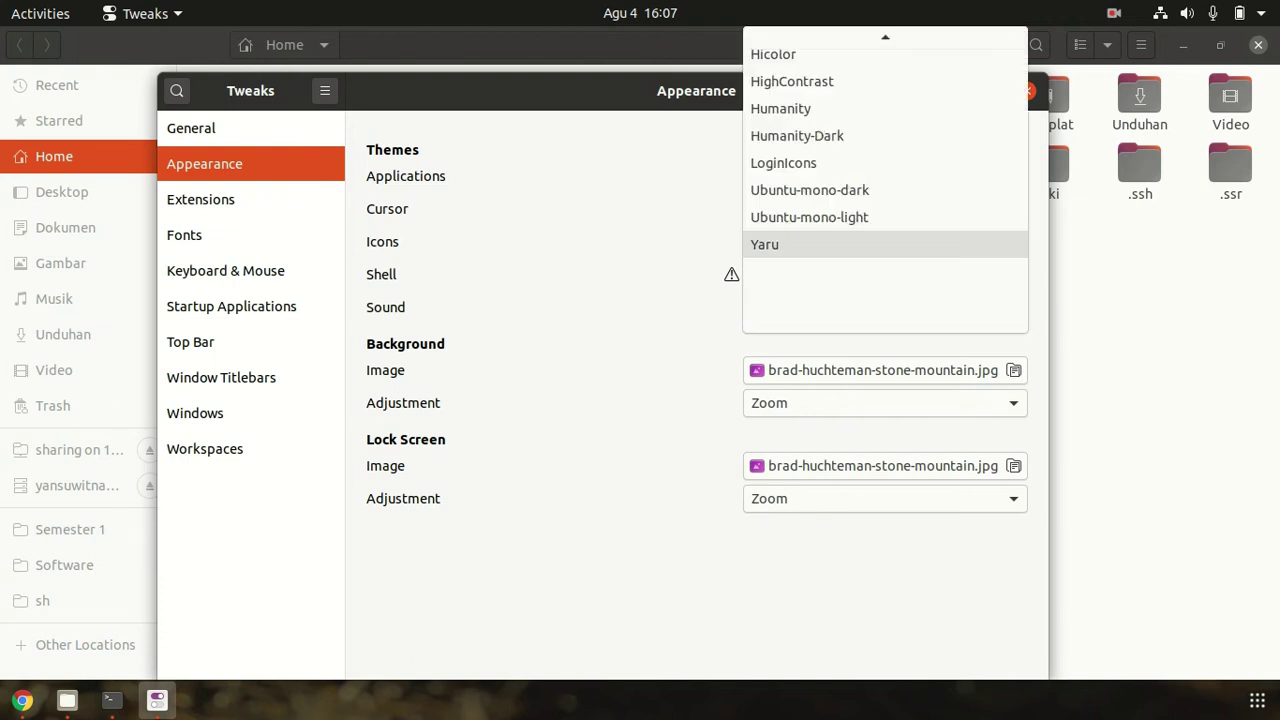
click(773, 54)
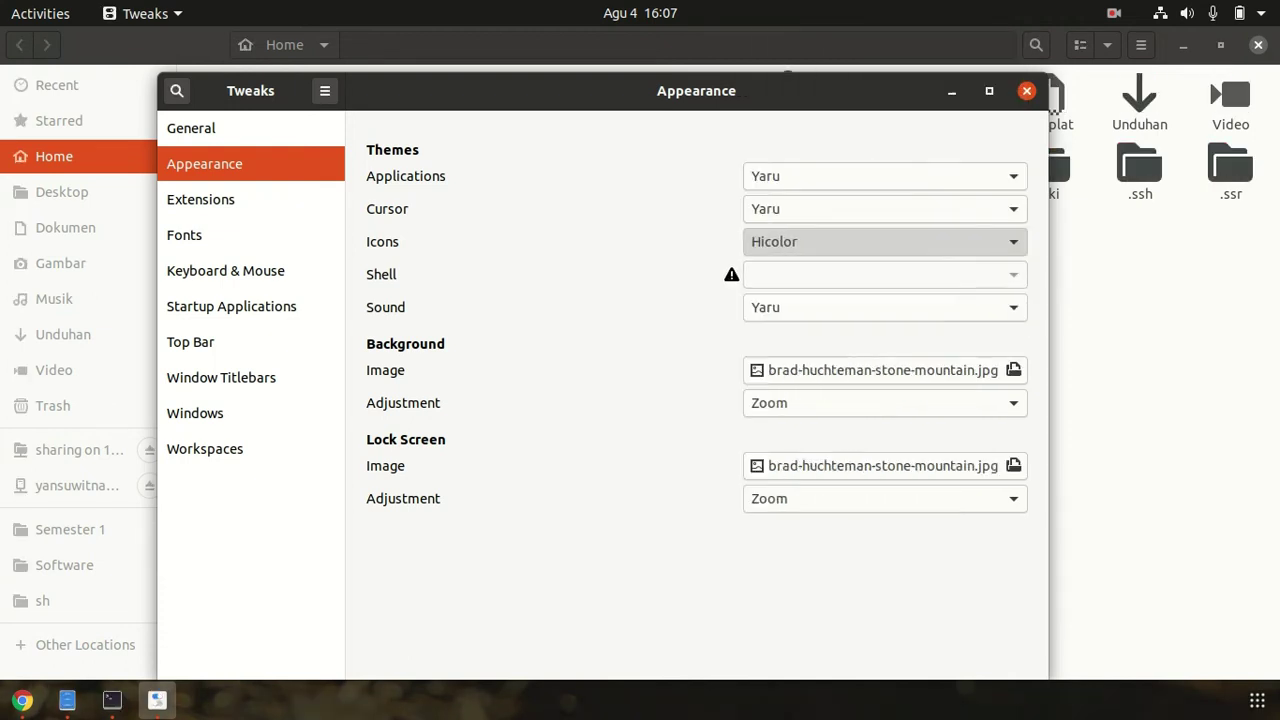
drag(786, 80, 703, 283)
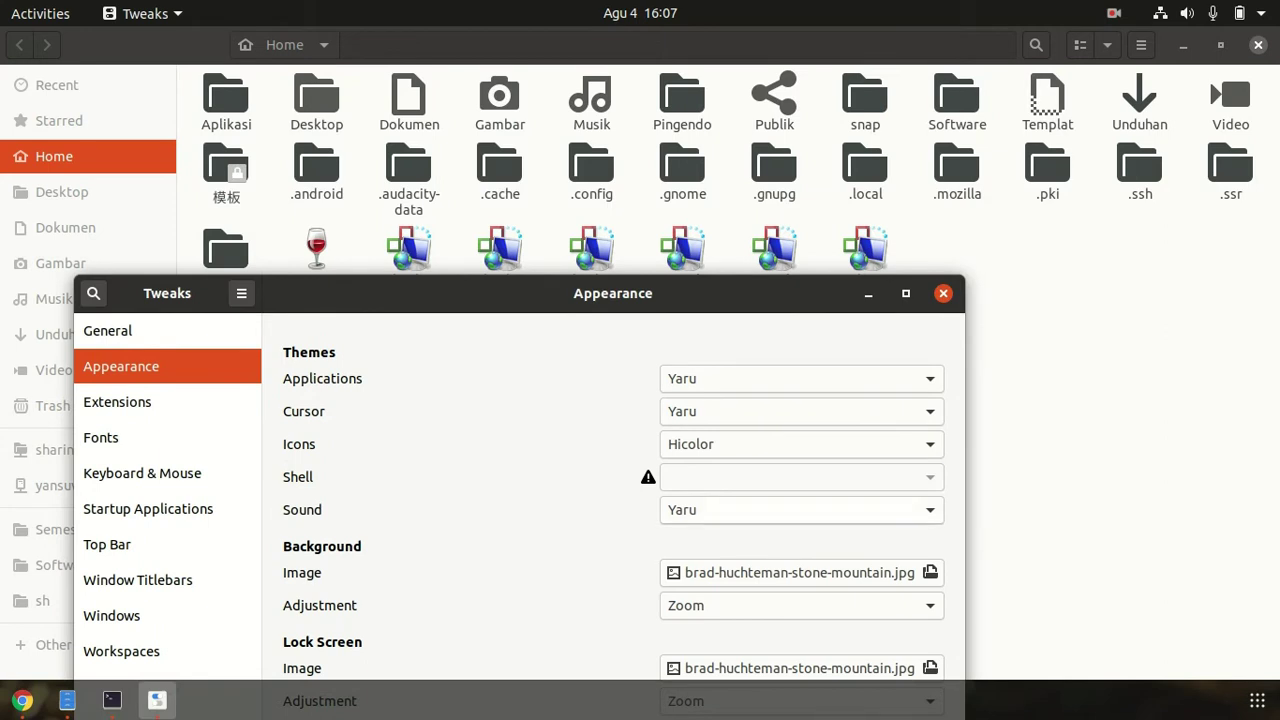
Change the icon theme to DMZ-Black
click(801, 444)
key(Up)
key(Up)
key(Return)
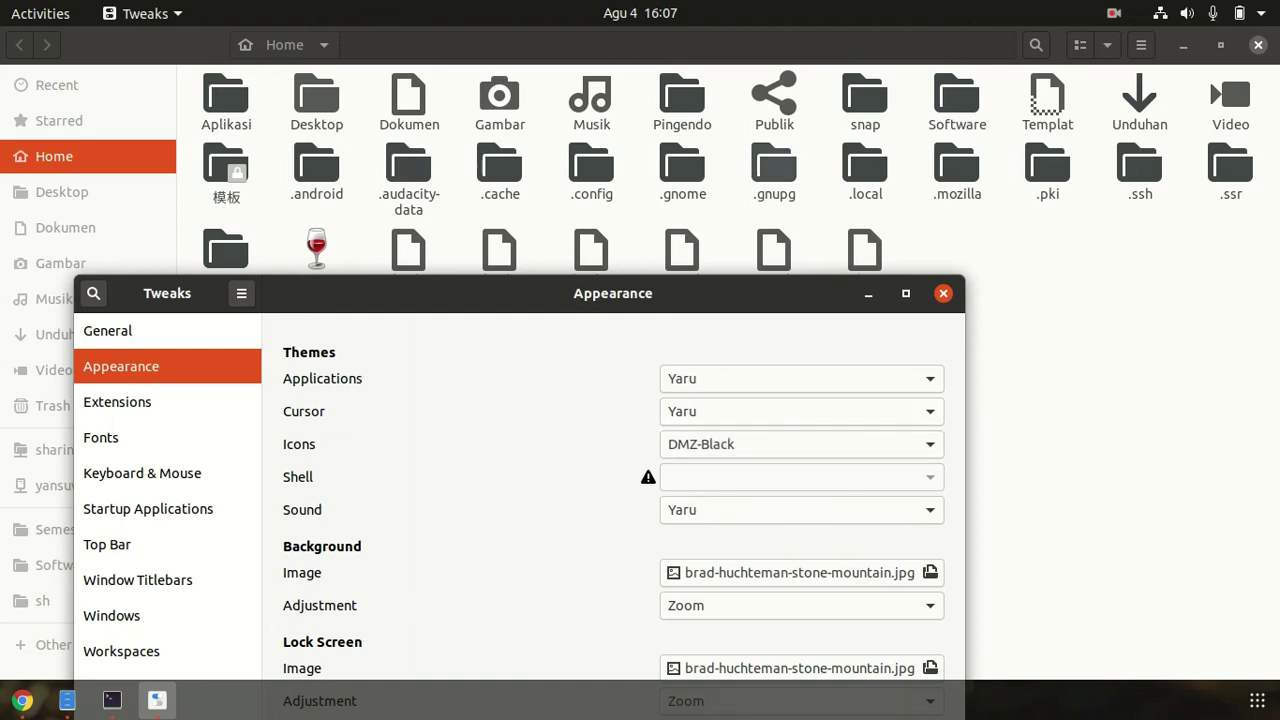
Go through the list of icon themes and set the icons to Humanity
key(space)
key(Down)
key(Down)
key(Down)
key(Down)
key(Down)
key(Down)
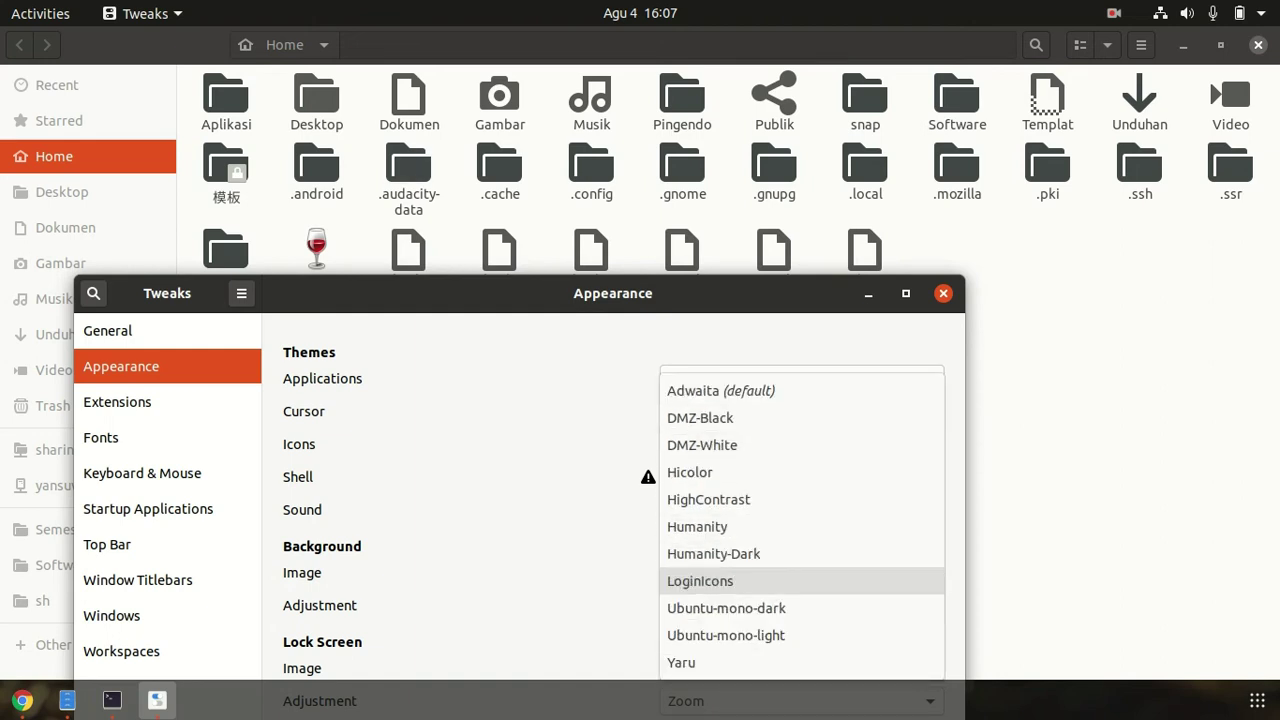
key(Down)
key(Up)
key(Up)
key(Up)
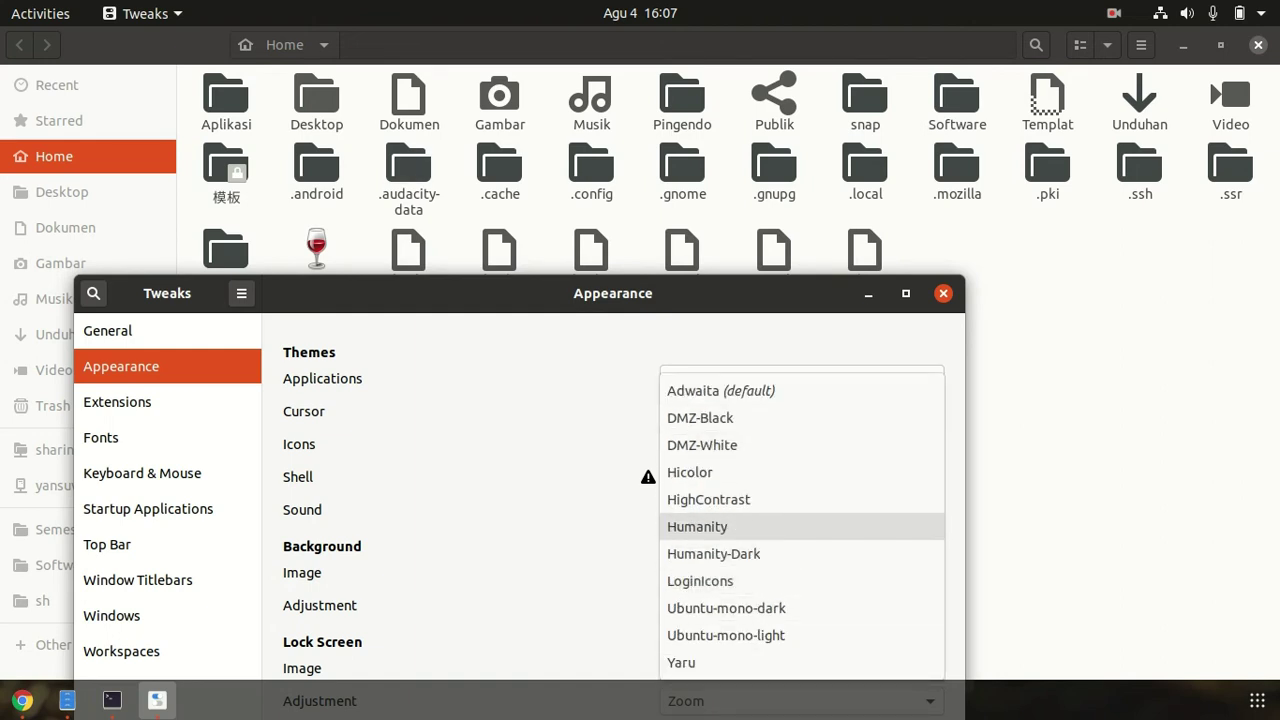
key(Return)
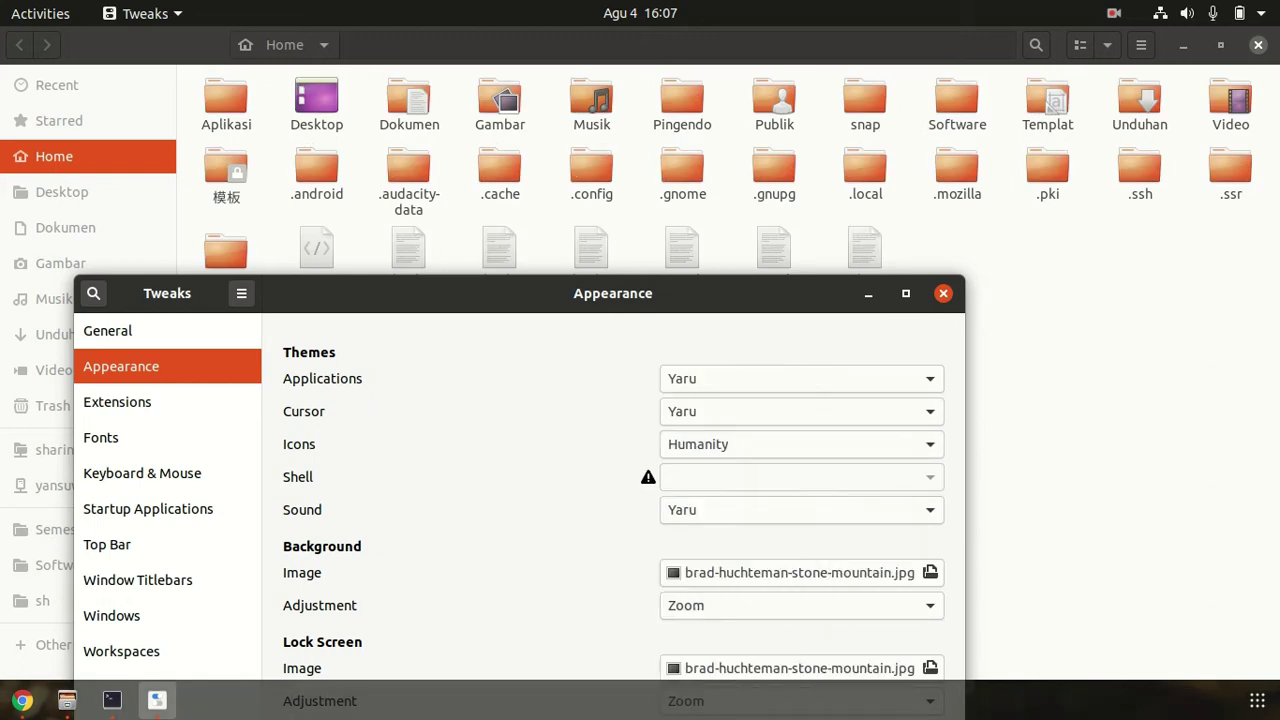
Set the icon theme back to Yaru
key(Return)
key(Down)
key(Down)
key(Down)
key(Down)
key(Down)
key(Return)
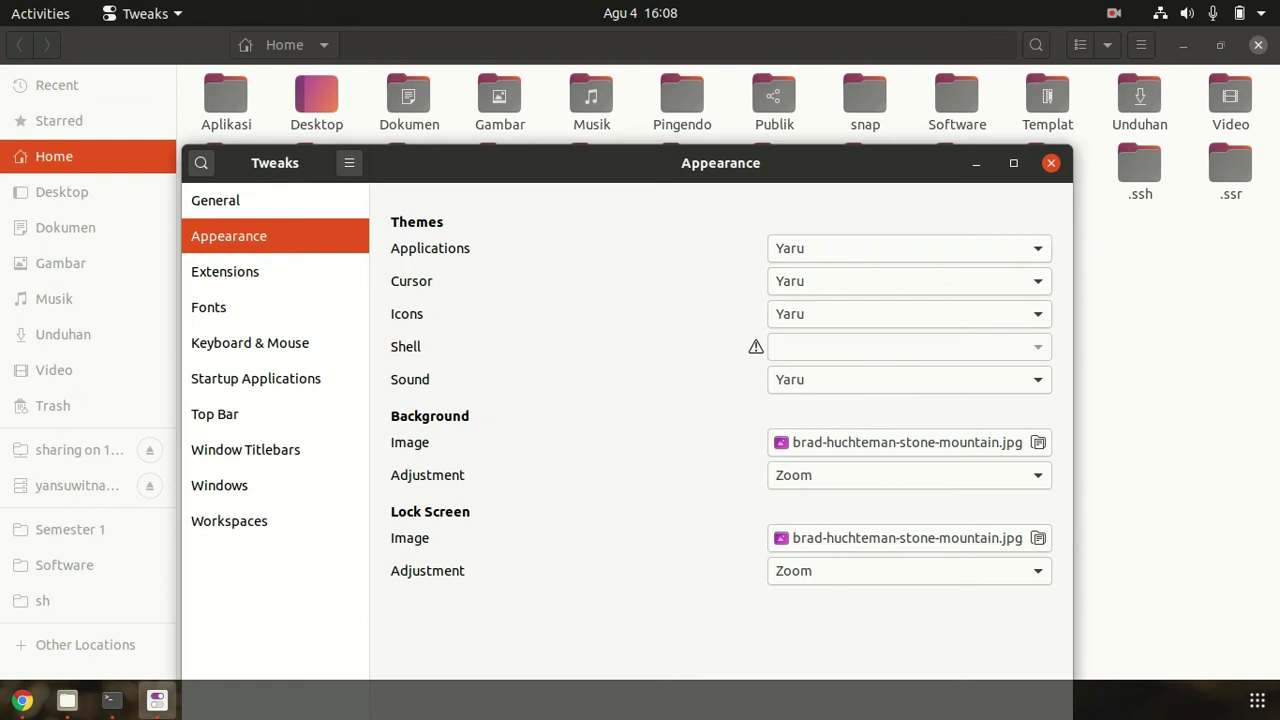
View the images available for the desktop background and leave the file chooser without picking one
mouse_move(755, 346)
click(908, 442)
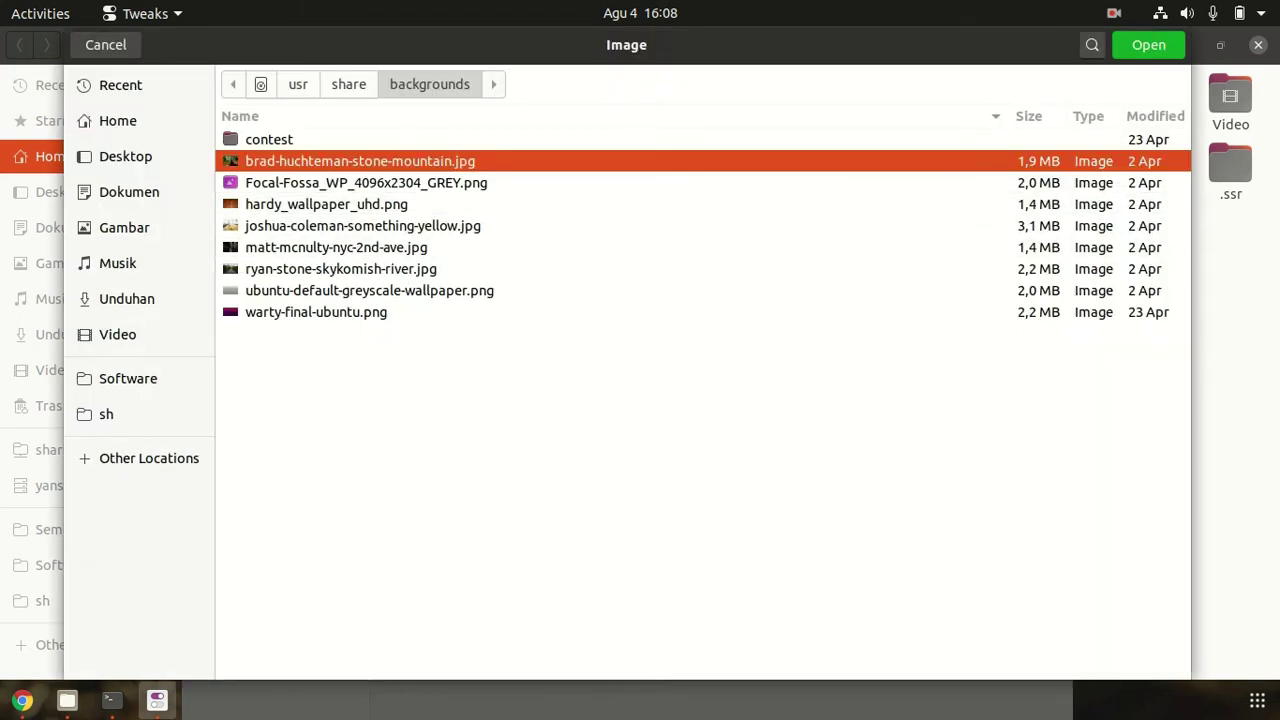
click(106, 45)
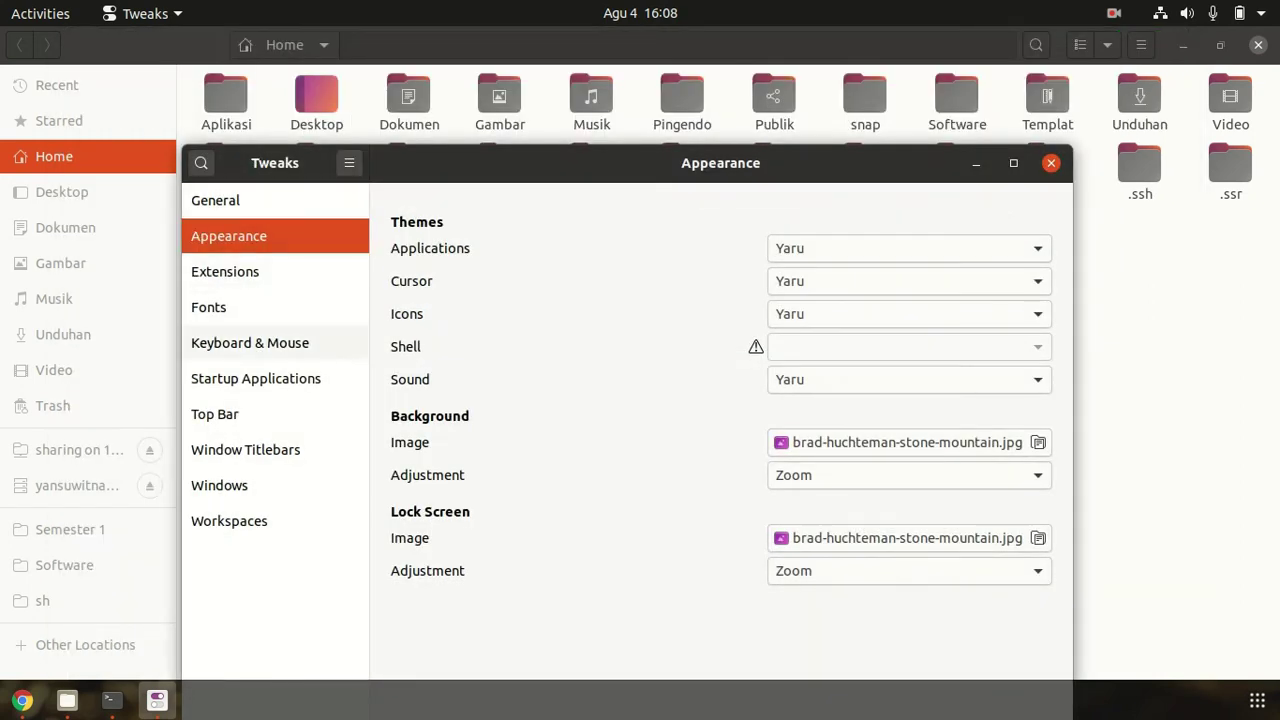
Show the Extensions settings and minimise the Files and Terminal windows so only Tweaks stays over the desktop
click(225, 271)
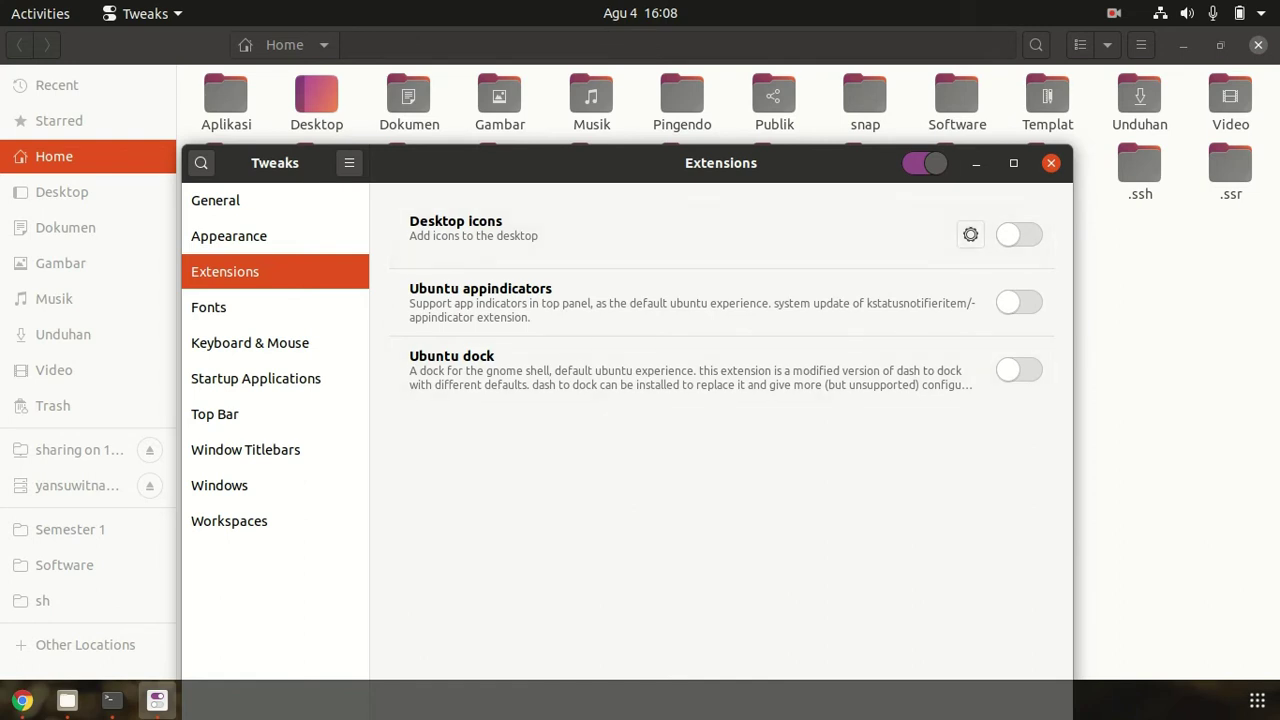
click(1183, 45)
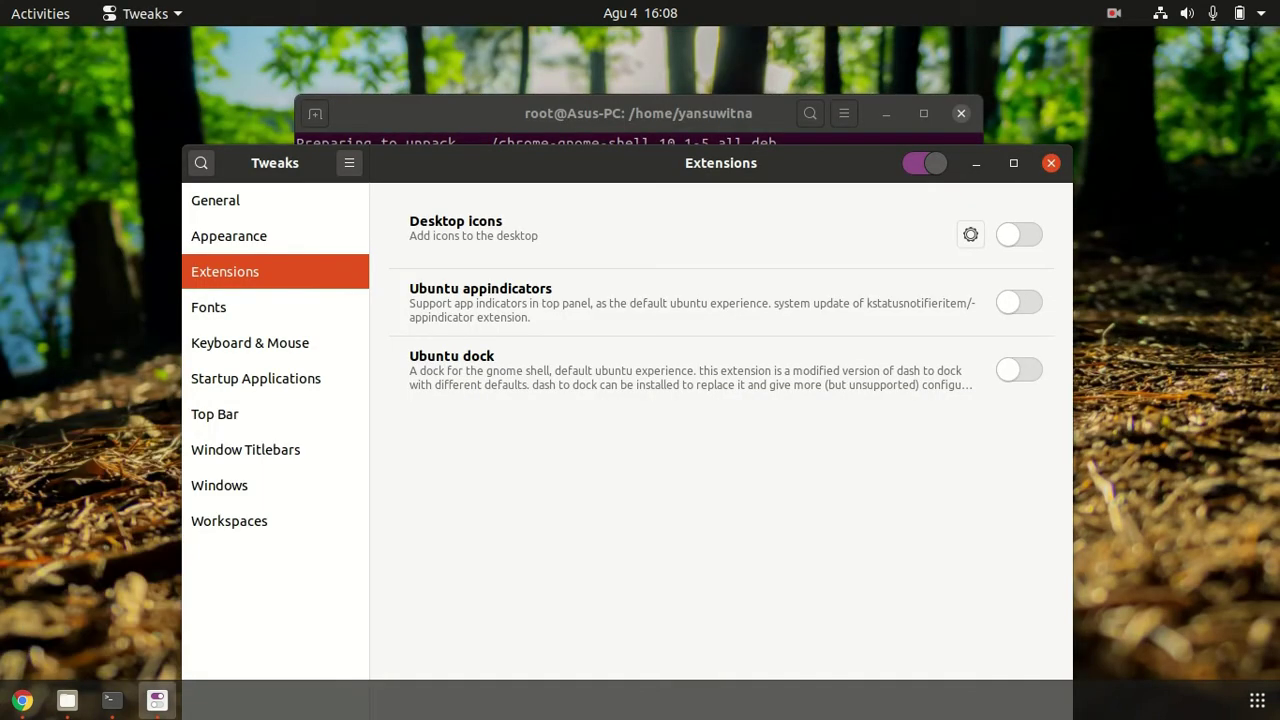
drag(626, 165, 722, 151)
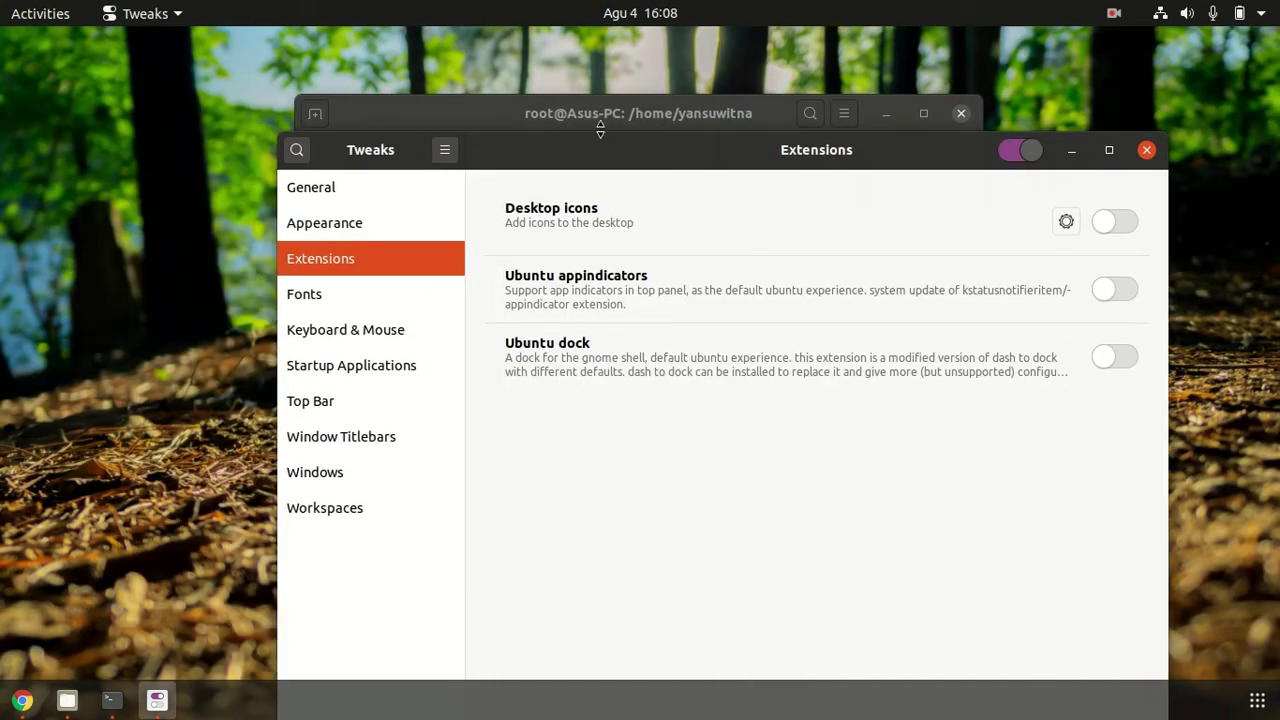
drag(565, 113, 470, 83)
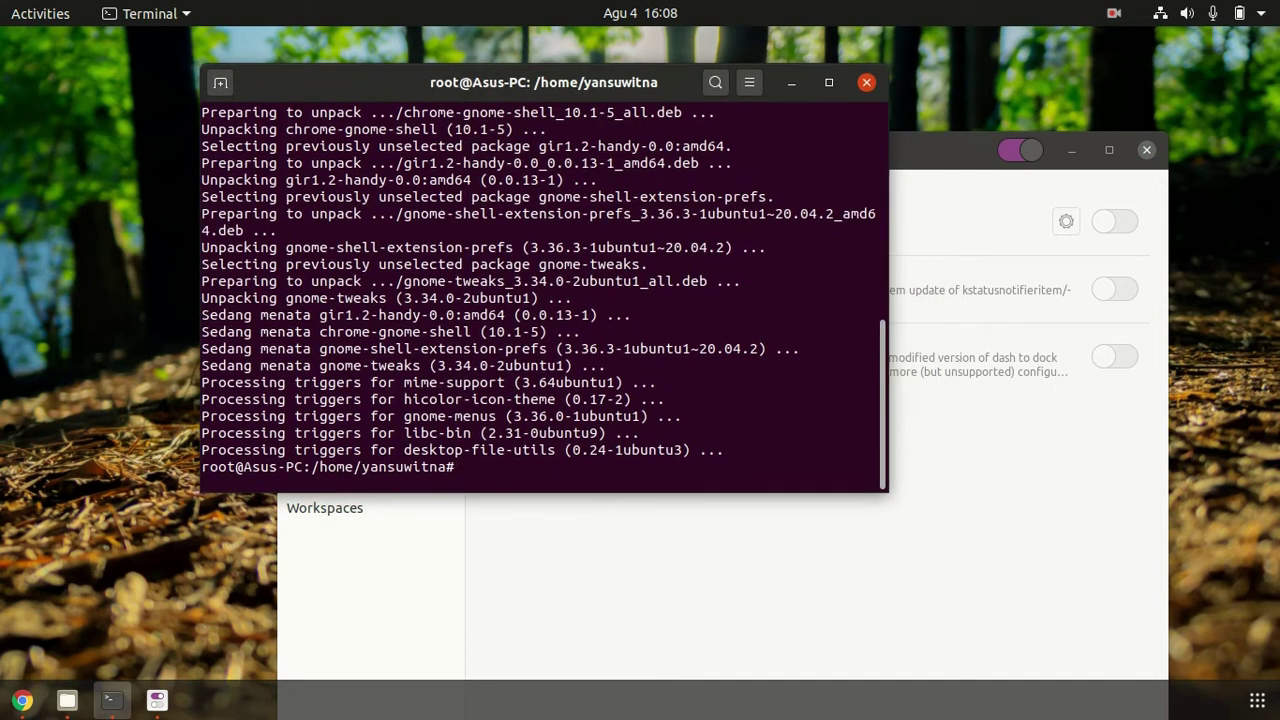
drag(565, 79, 389, 57)
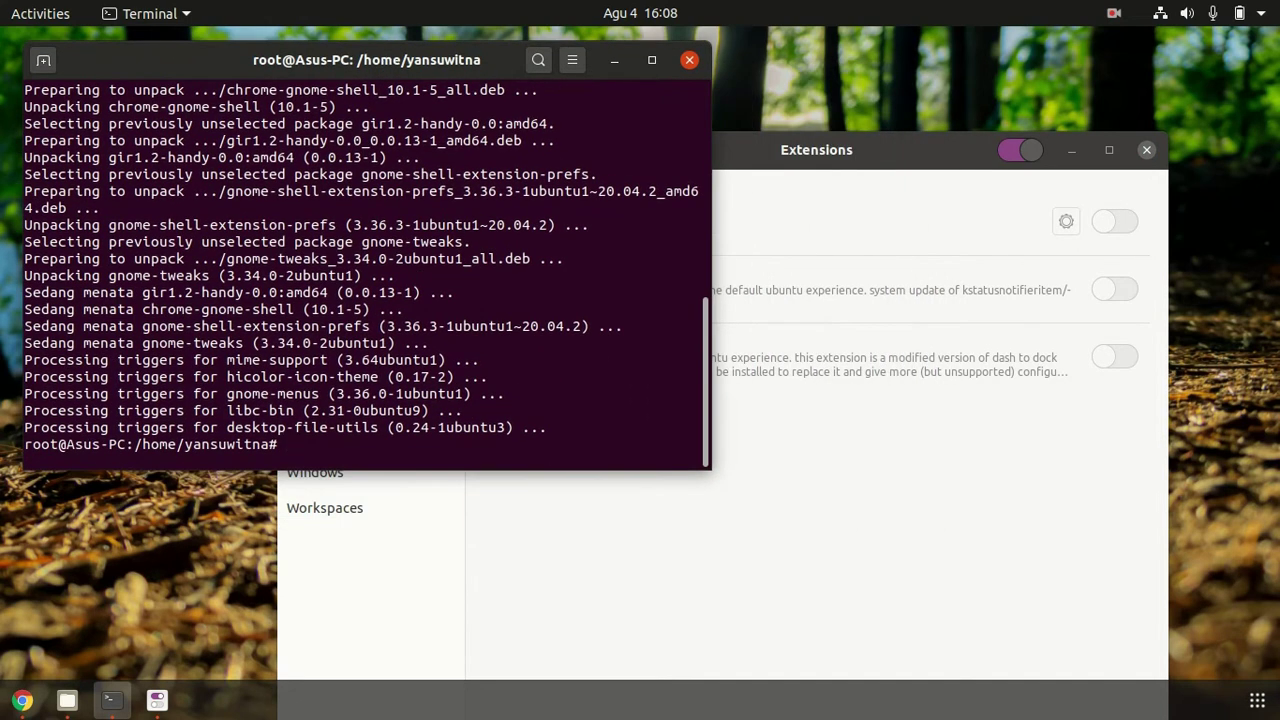
click(614, 60)
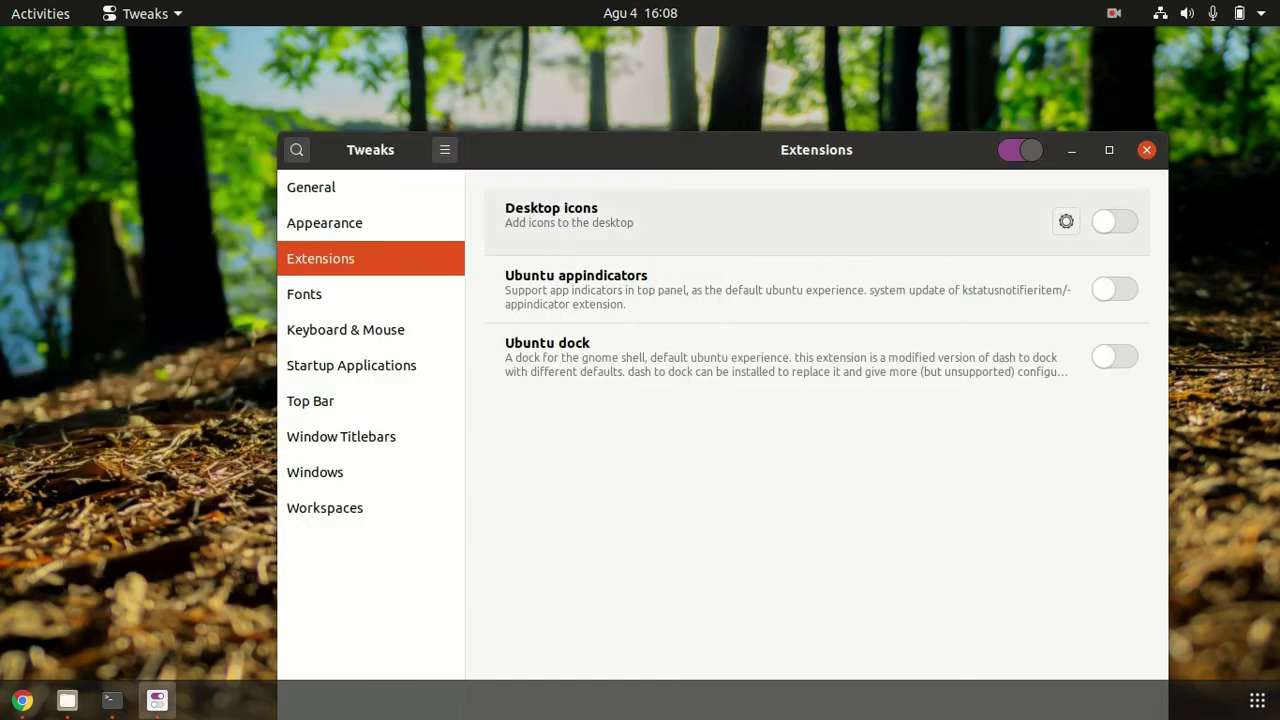
Turn the Desktop icons extension on and off again, and view its settings window before closing it
click(1114, 221)
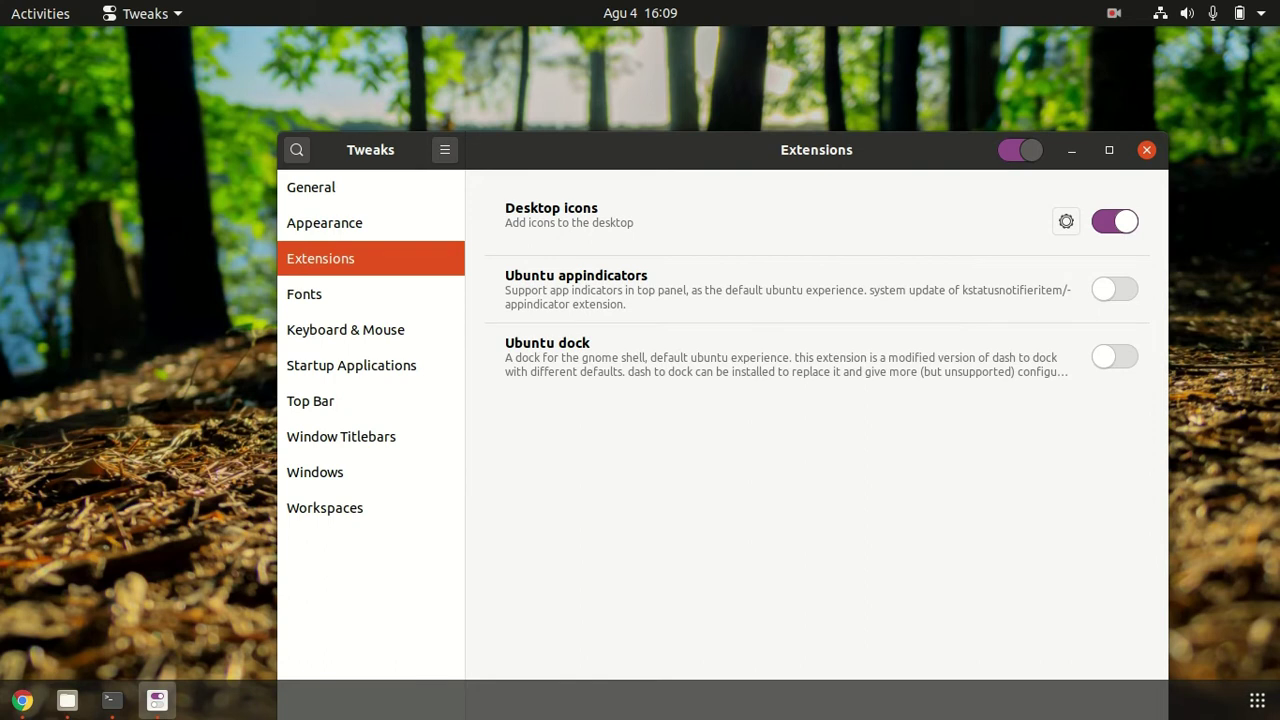
click(22, 700)
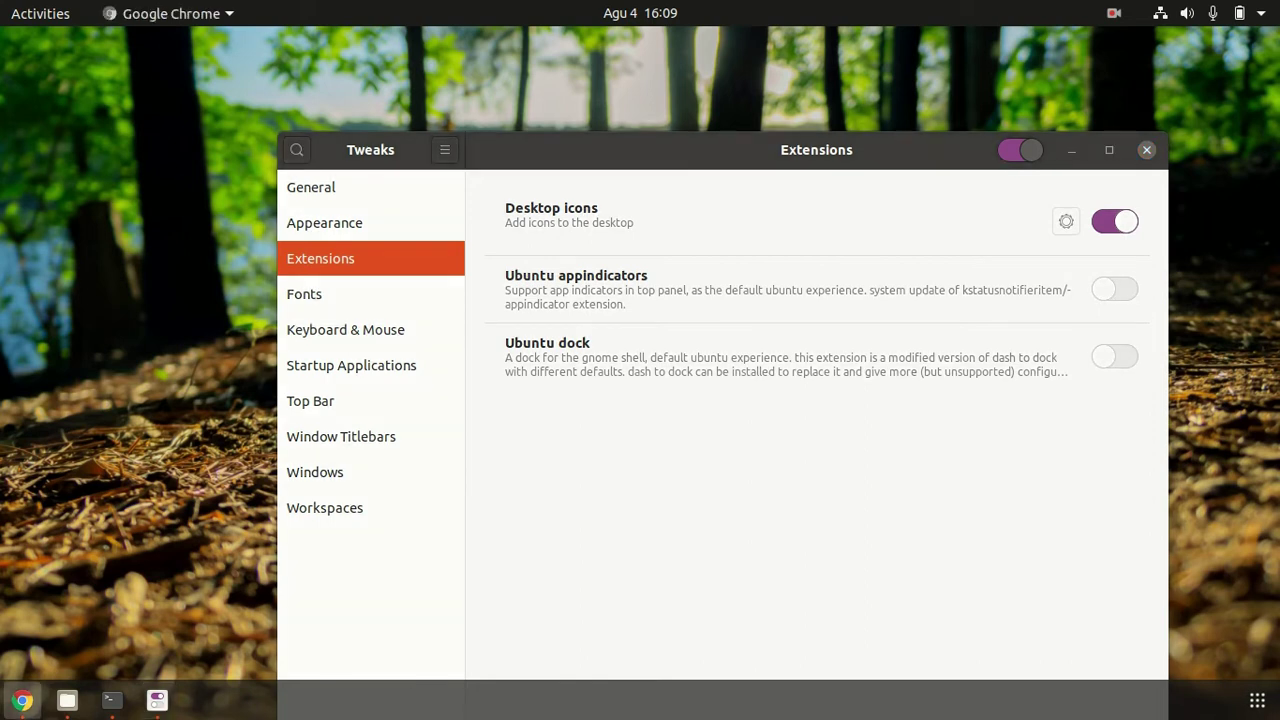
click(1114, 221)
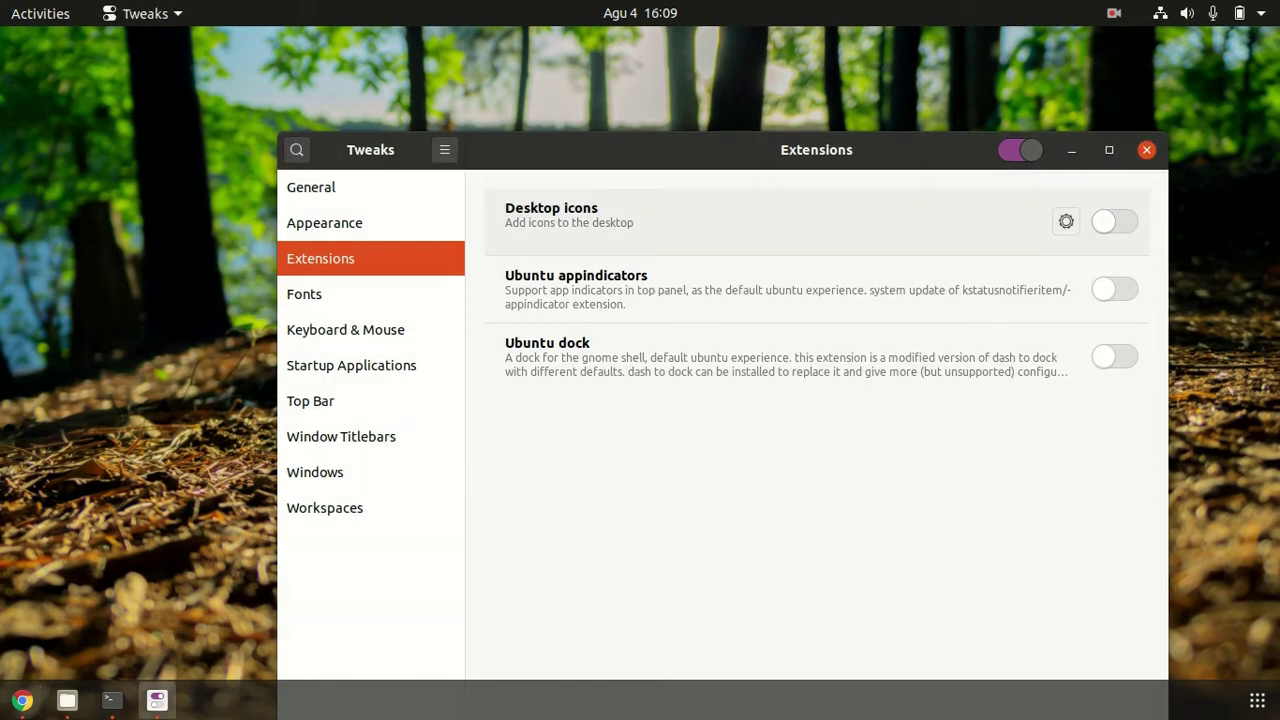
click(1066, 221)
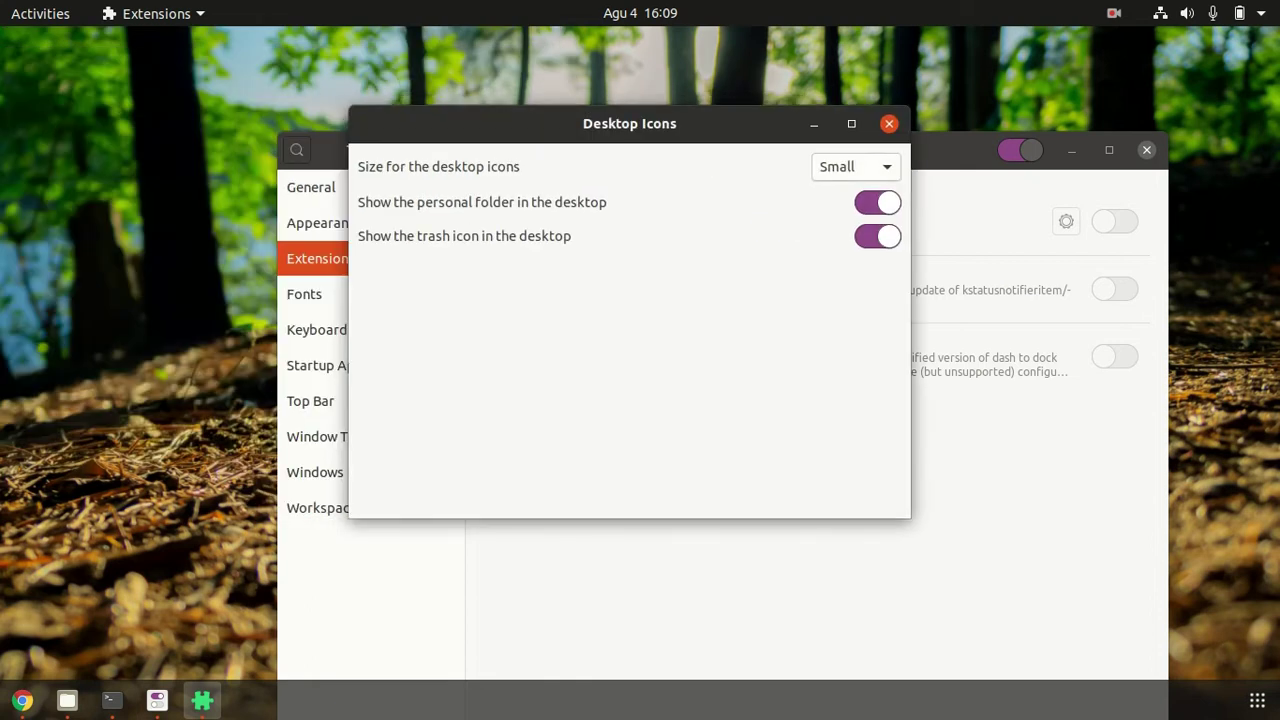
key(alt+F4)
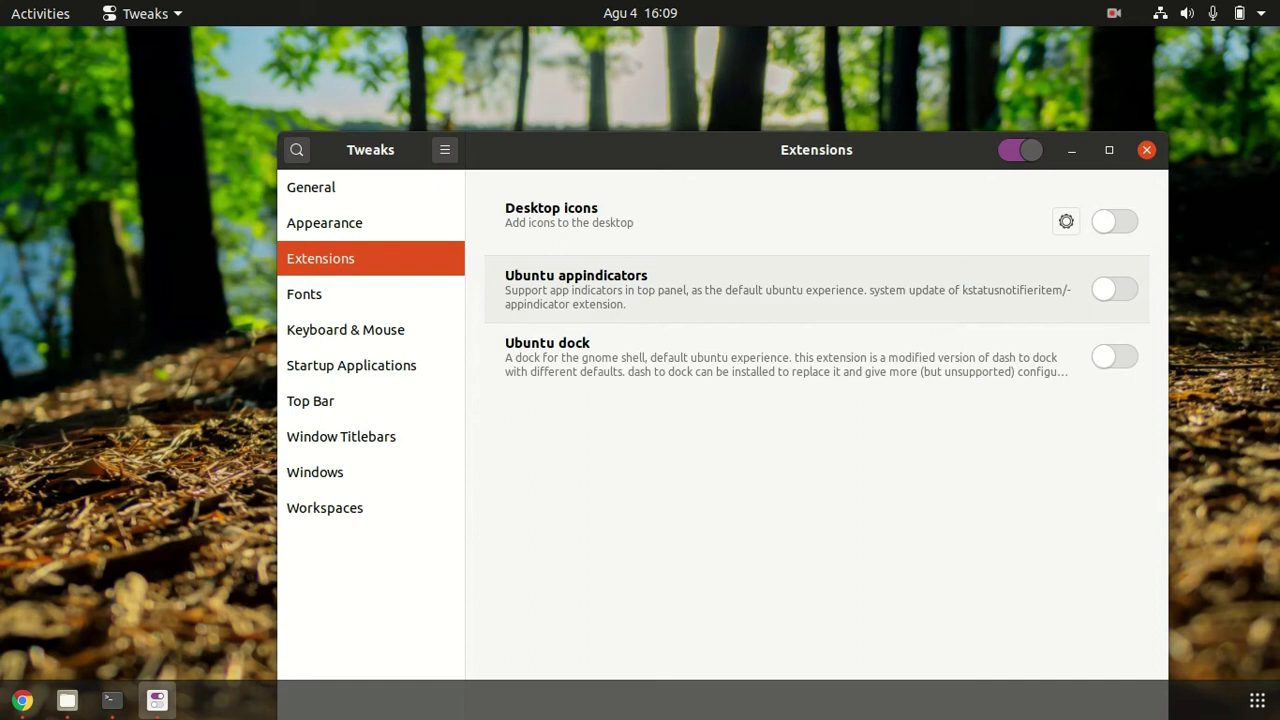
Turn the Ubuntu appindicators extension on and off, and do the same with the Ubuntu dock extension
key(space)
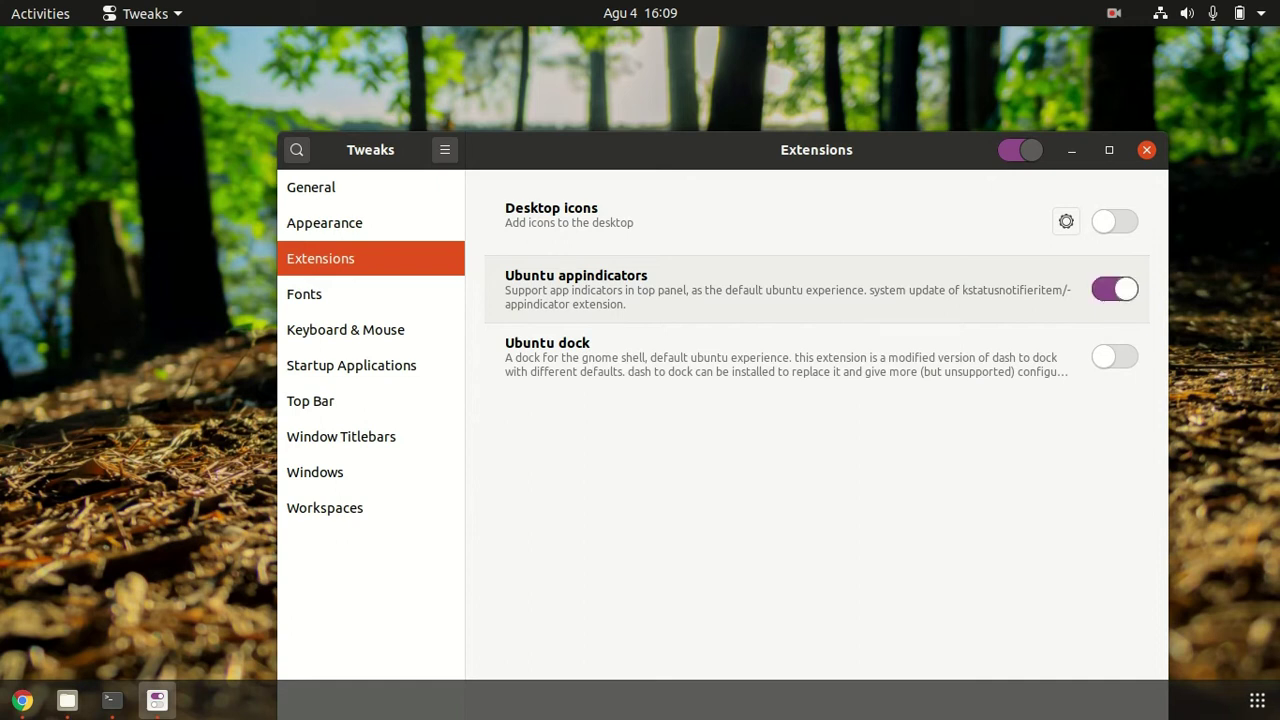
key(space)
key(Down)
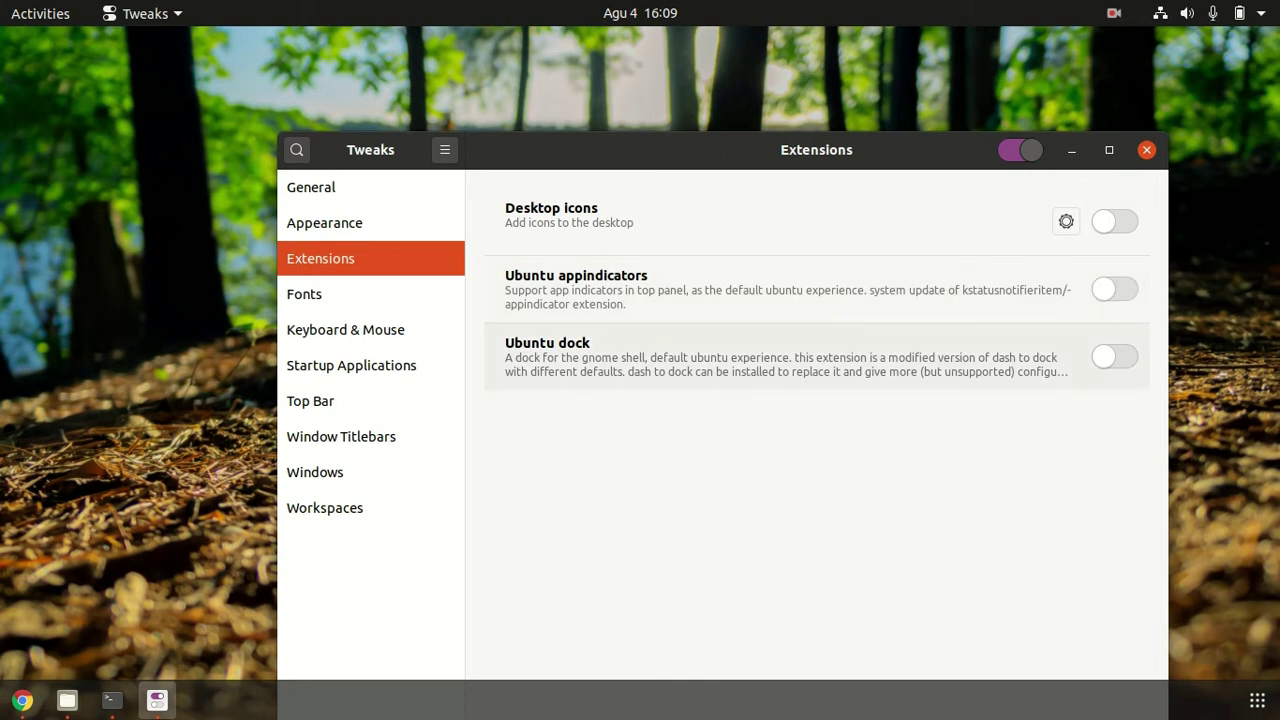
key(space)
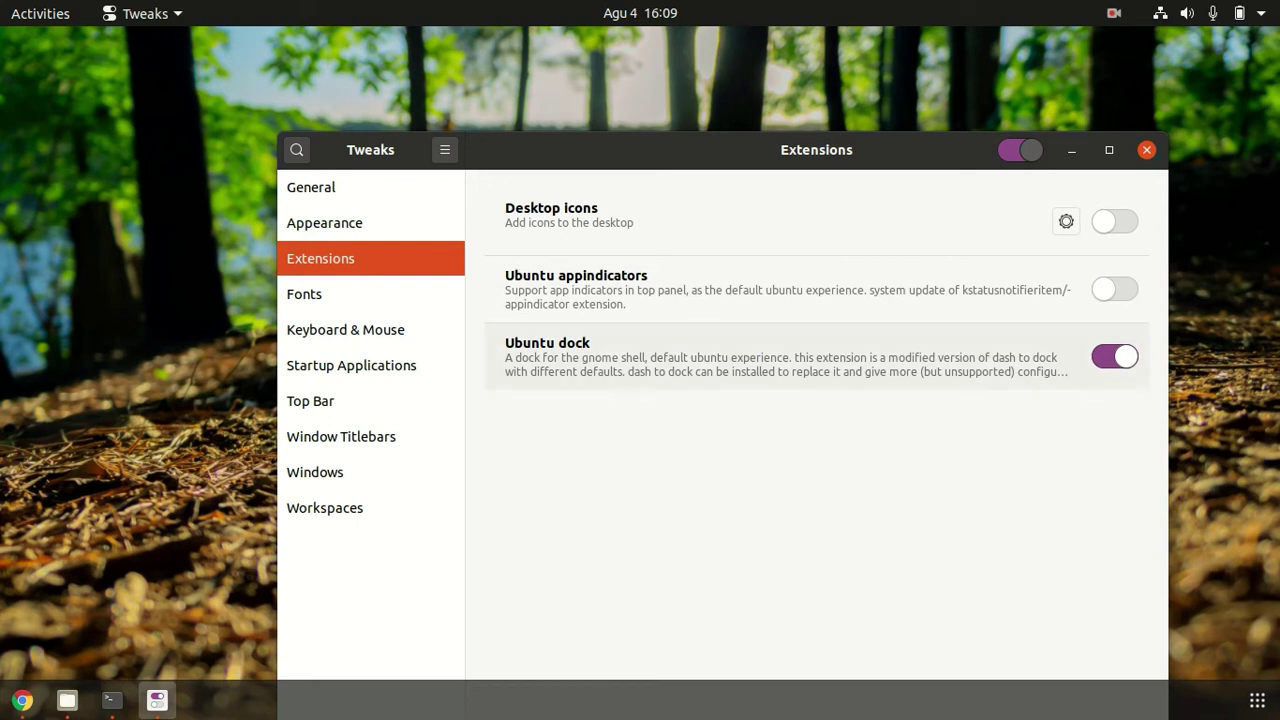
key(space)
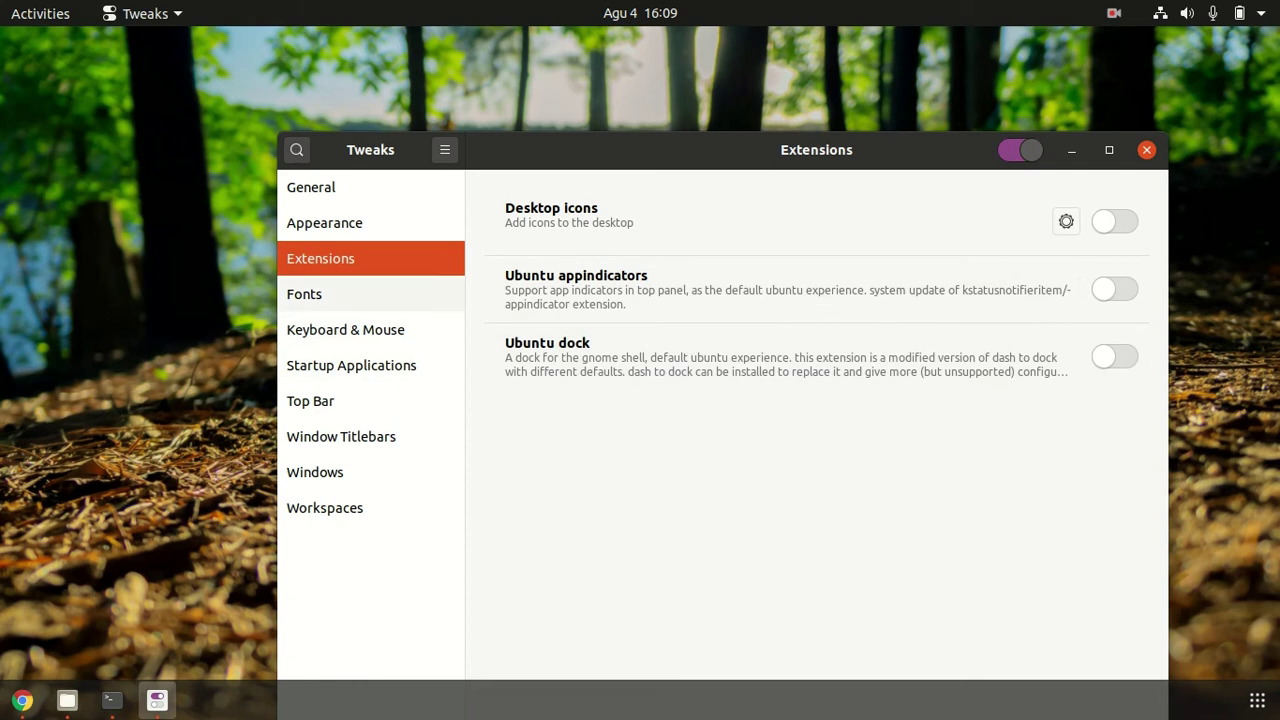
Show the Fonts settings and set the Interface Text font to Ubuntu Condensed Bold
click(320, 294)
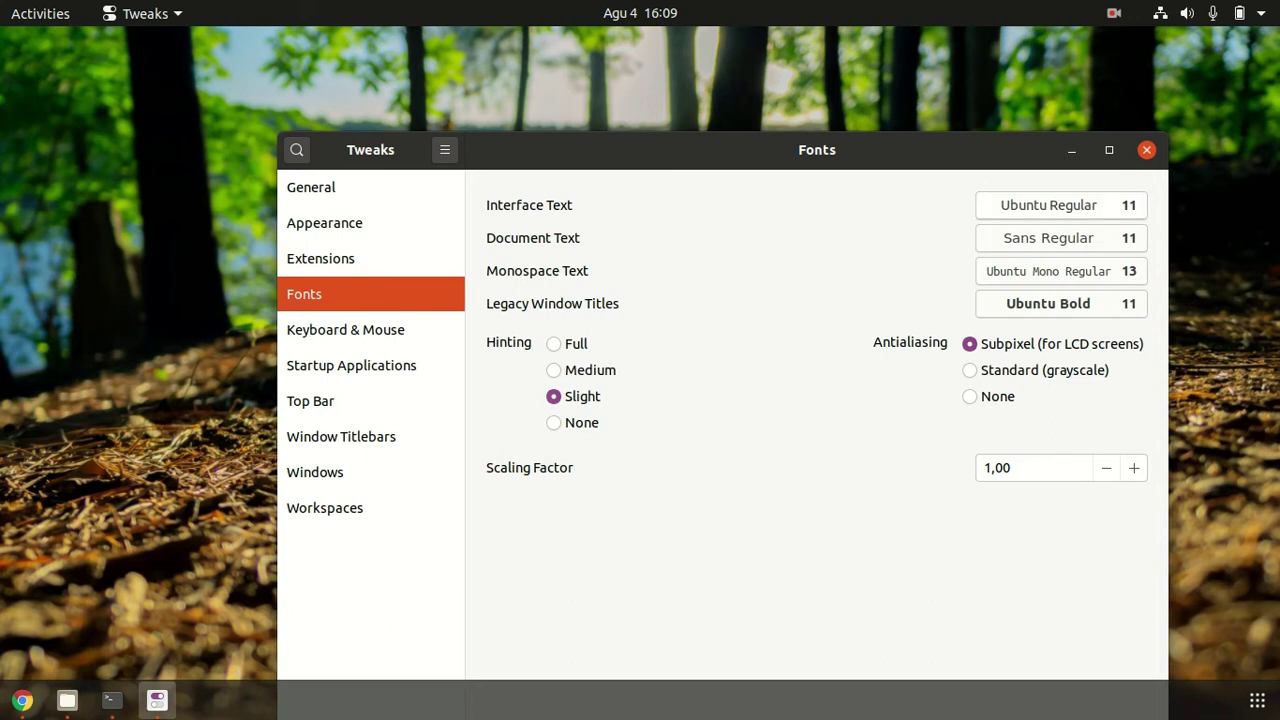
key(space)
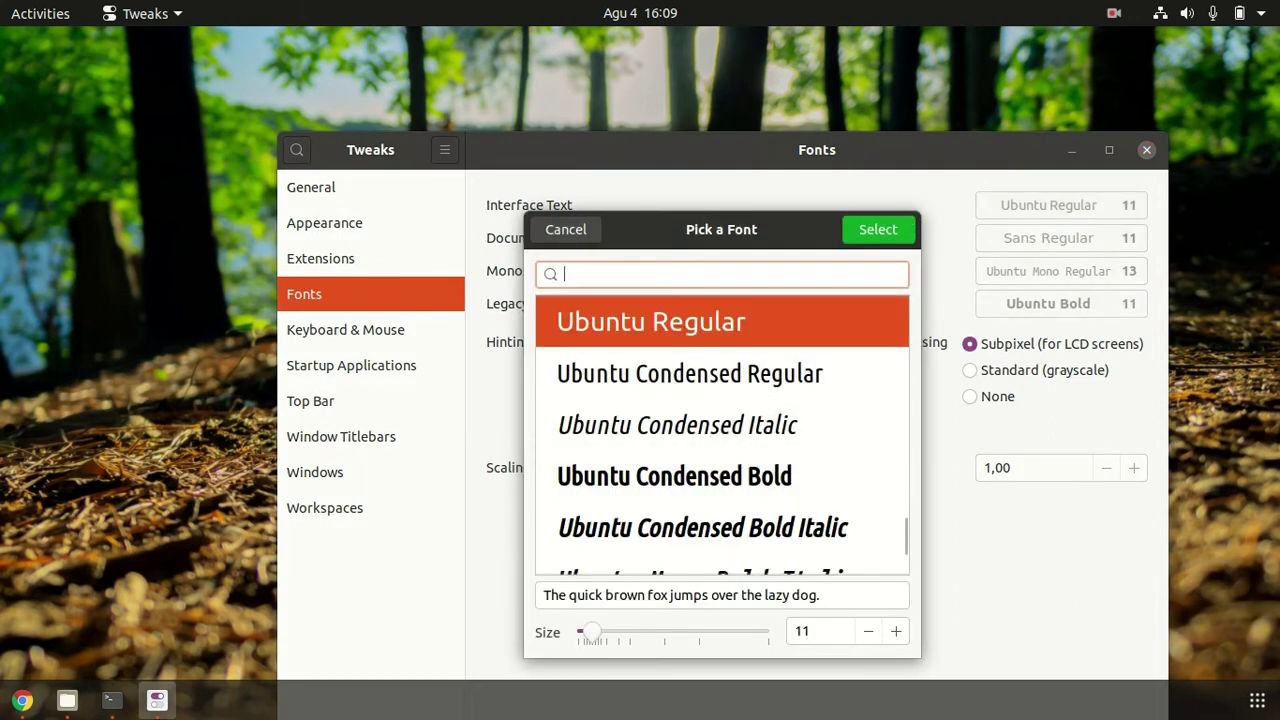
key(Escape)
key(space)
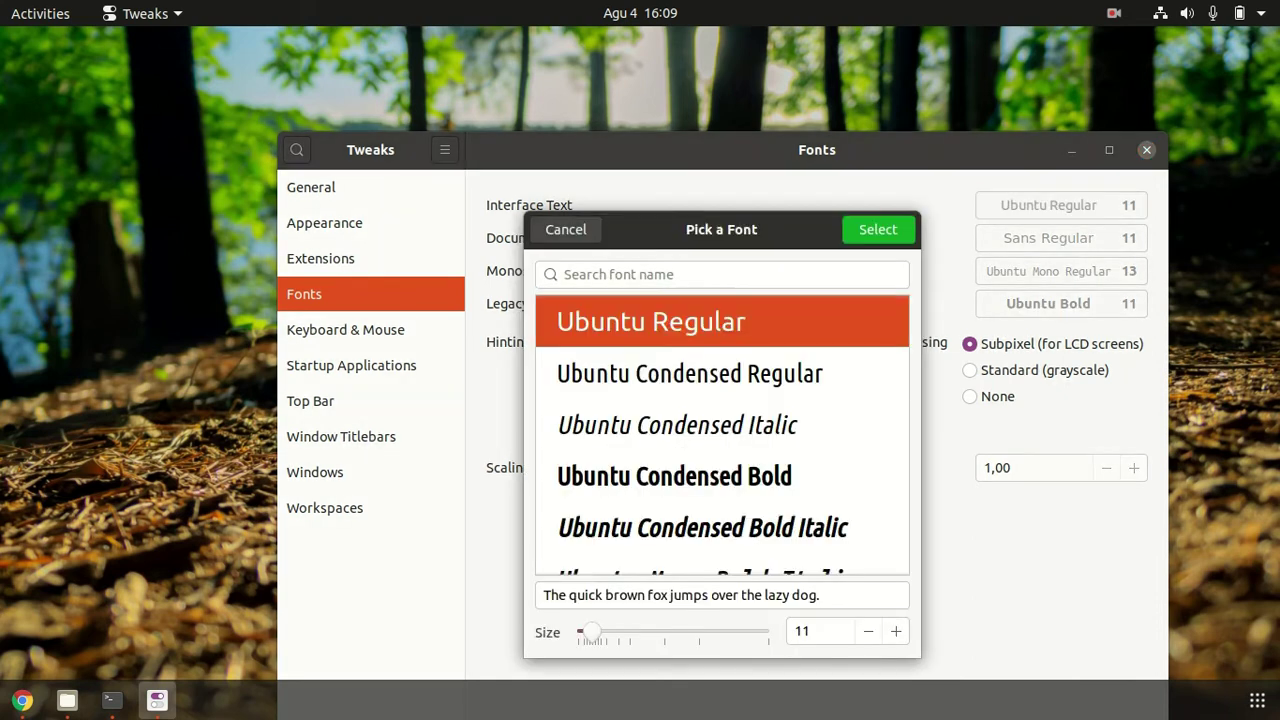
click(674, 476)
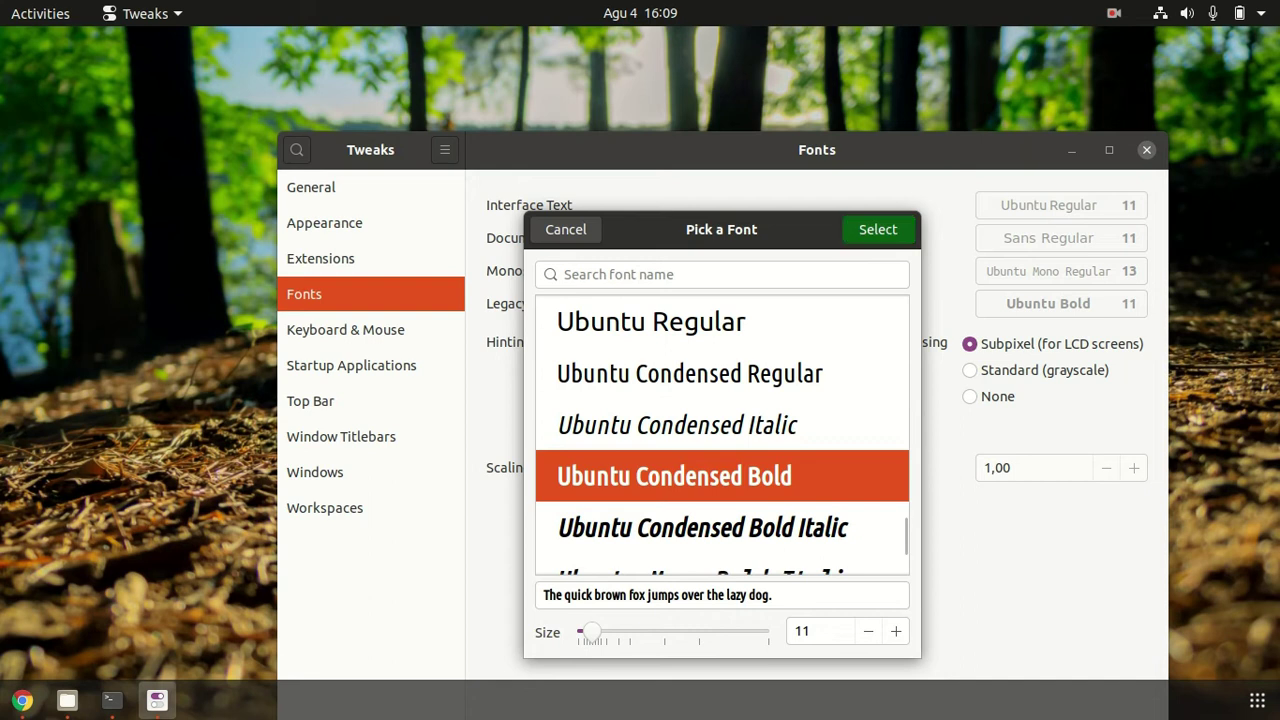
key(Return)
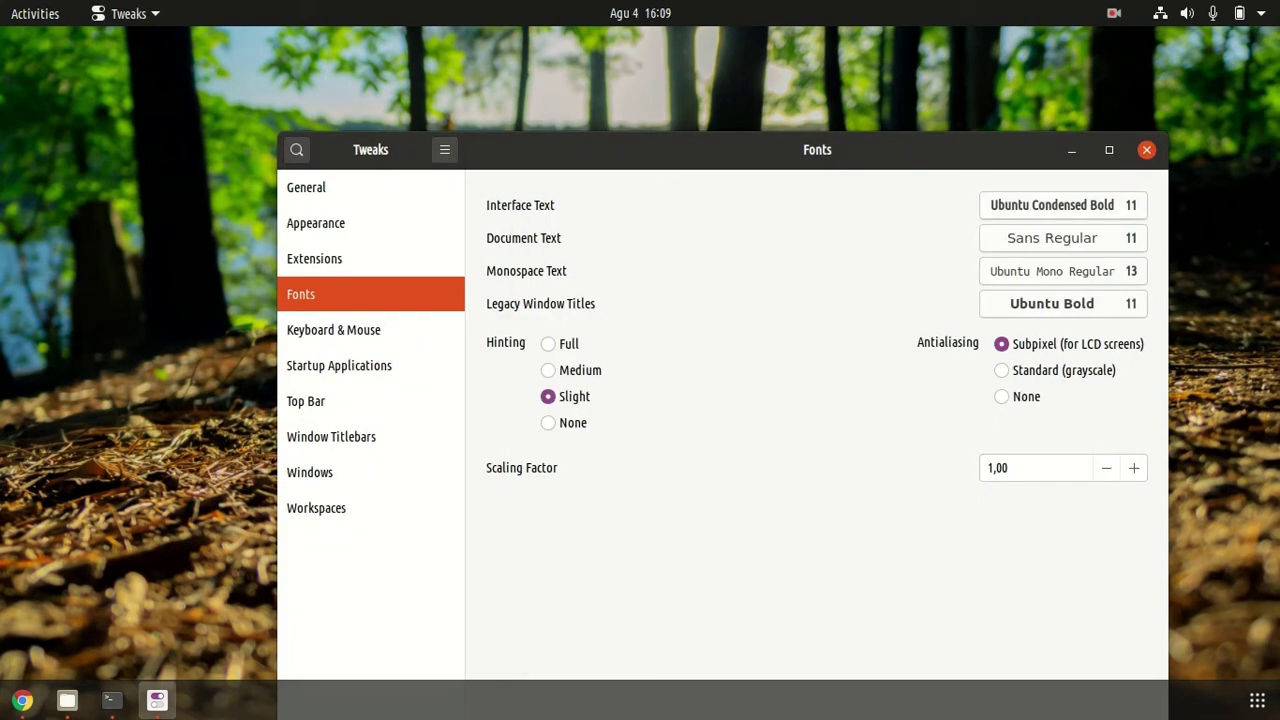
Set the Interface Text font back to Ubuntu Regular
key(Return)
key(Up)
key(Return)
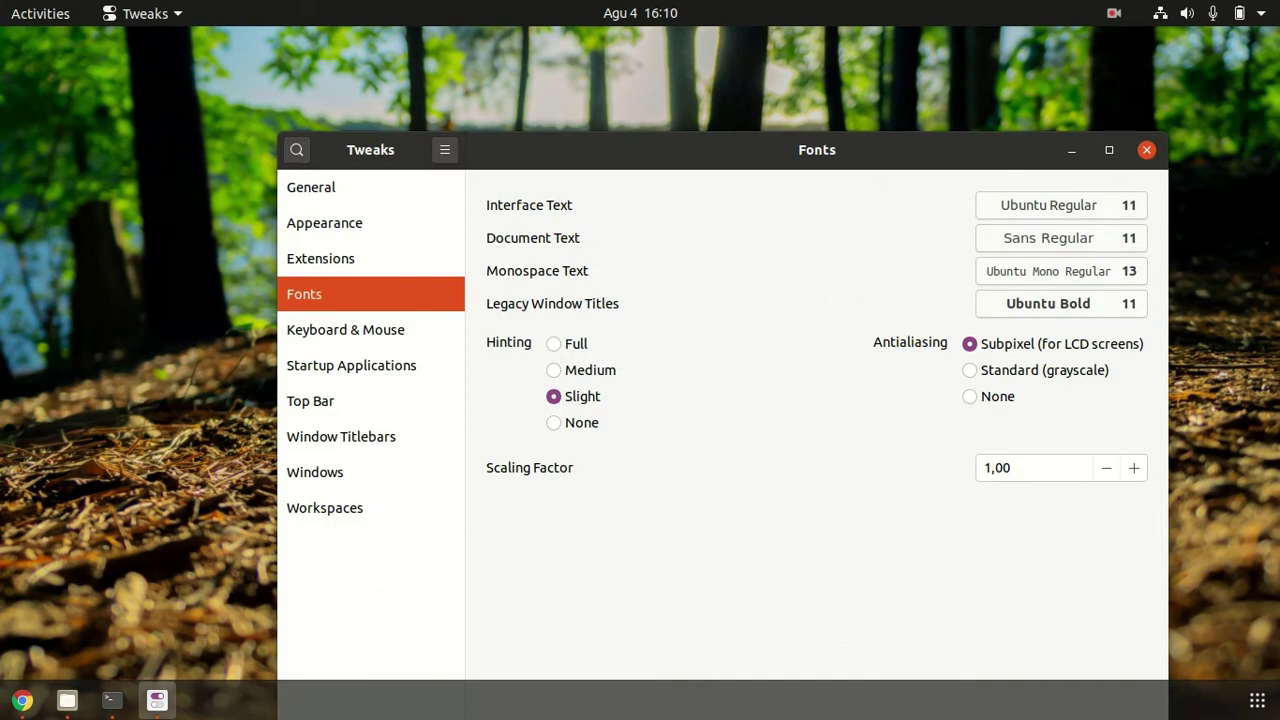
Browse the fonts available for Interface Text and search the list for "cali"
key(Return)
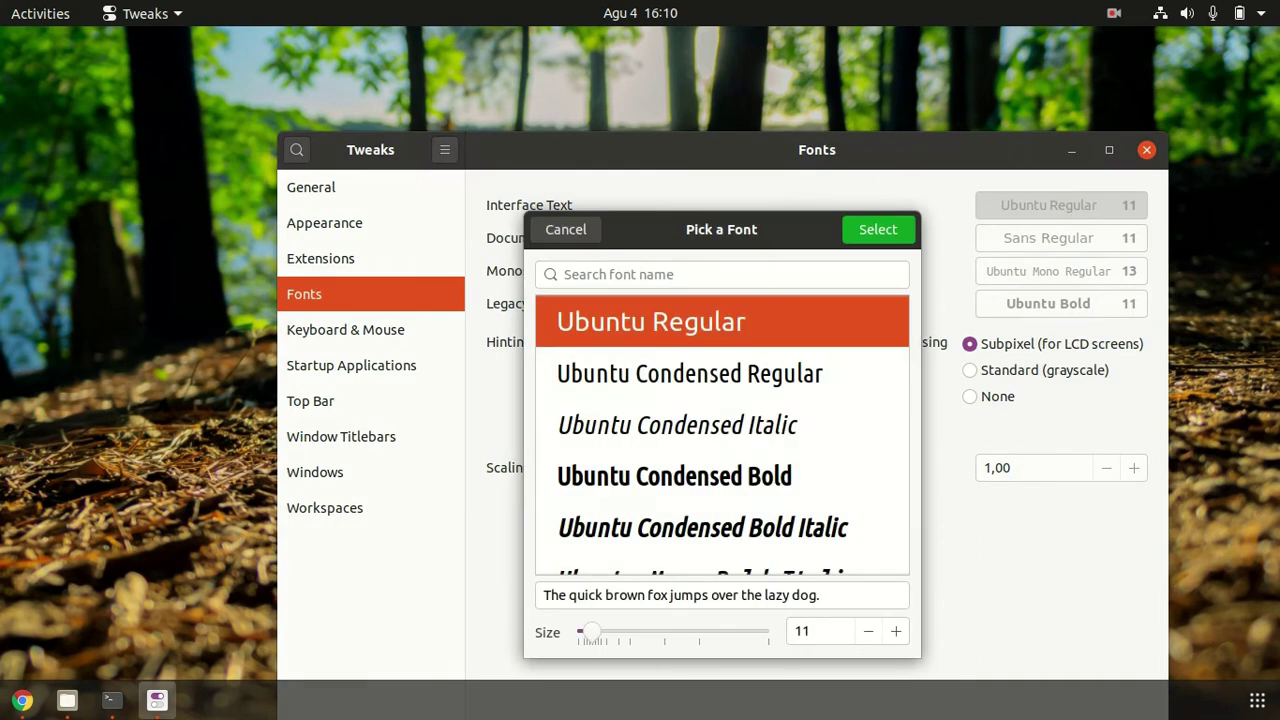
scroll(722, 430, down, 10)
scroll(722, 430, up, 5)
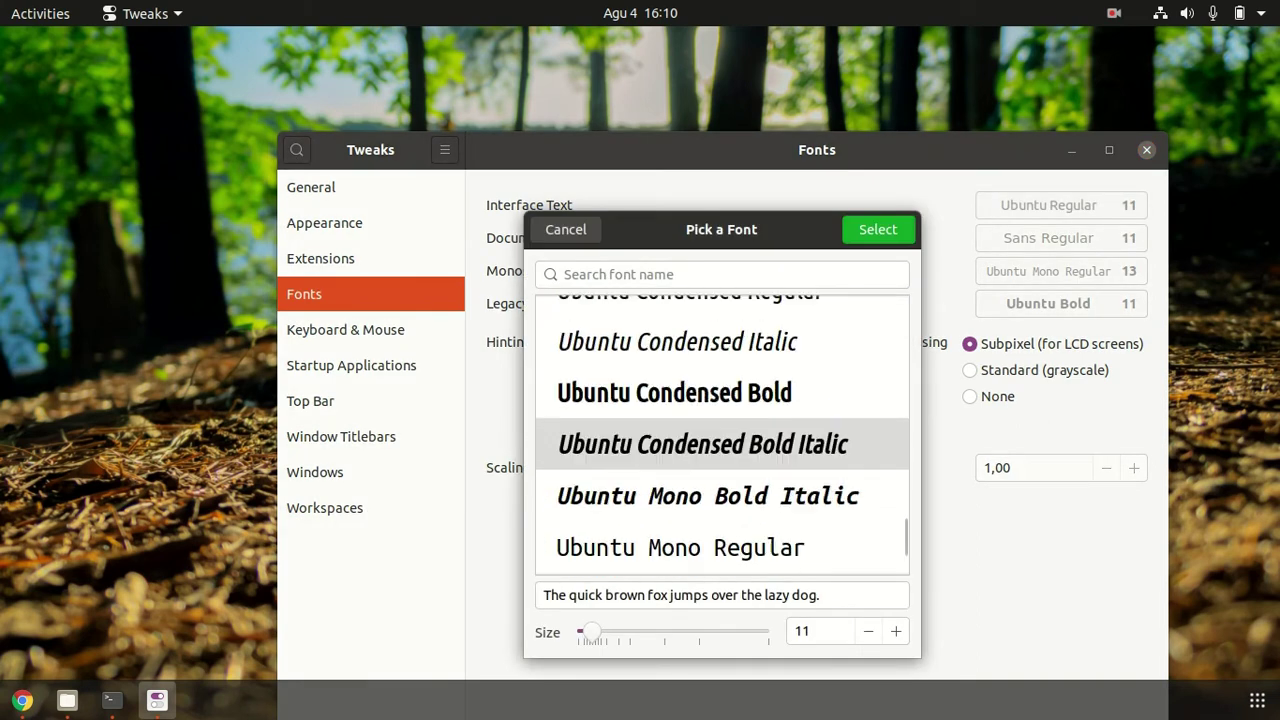
click(622, 272)
text(ca)
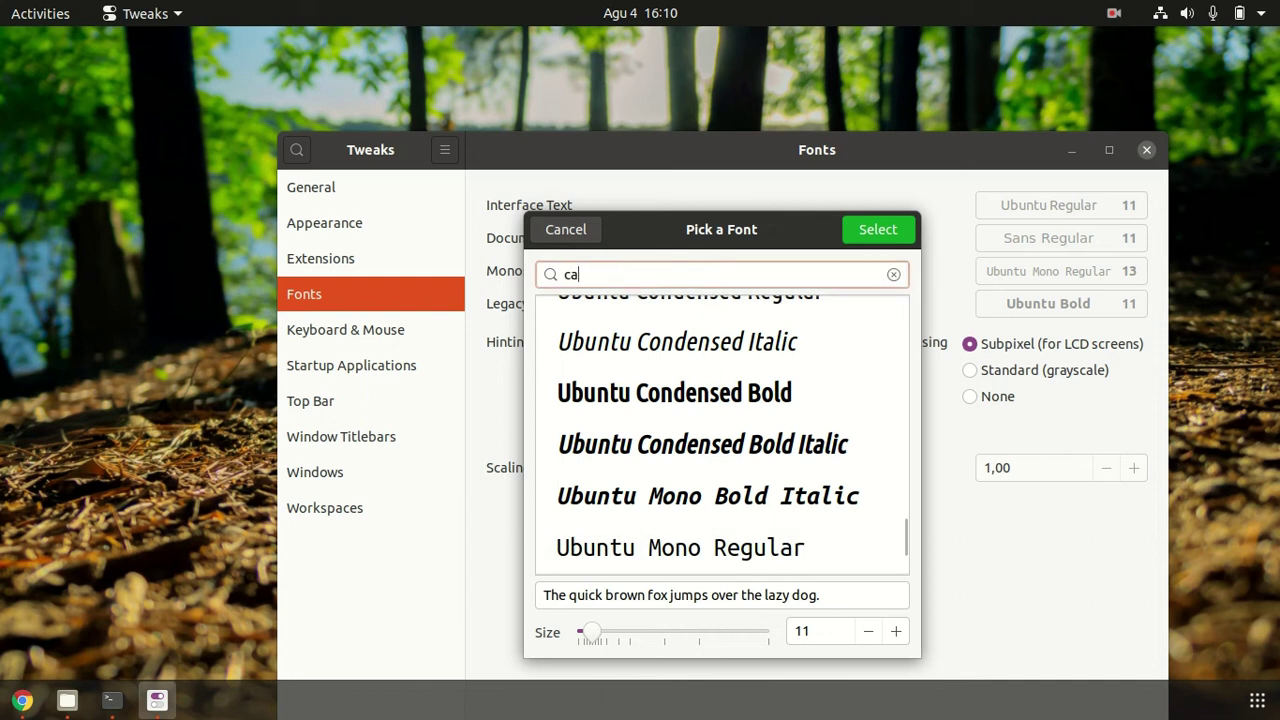
text(li)
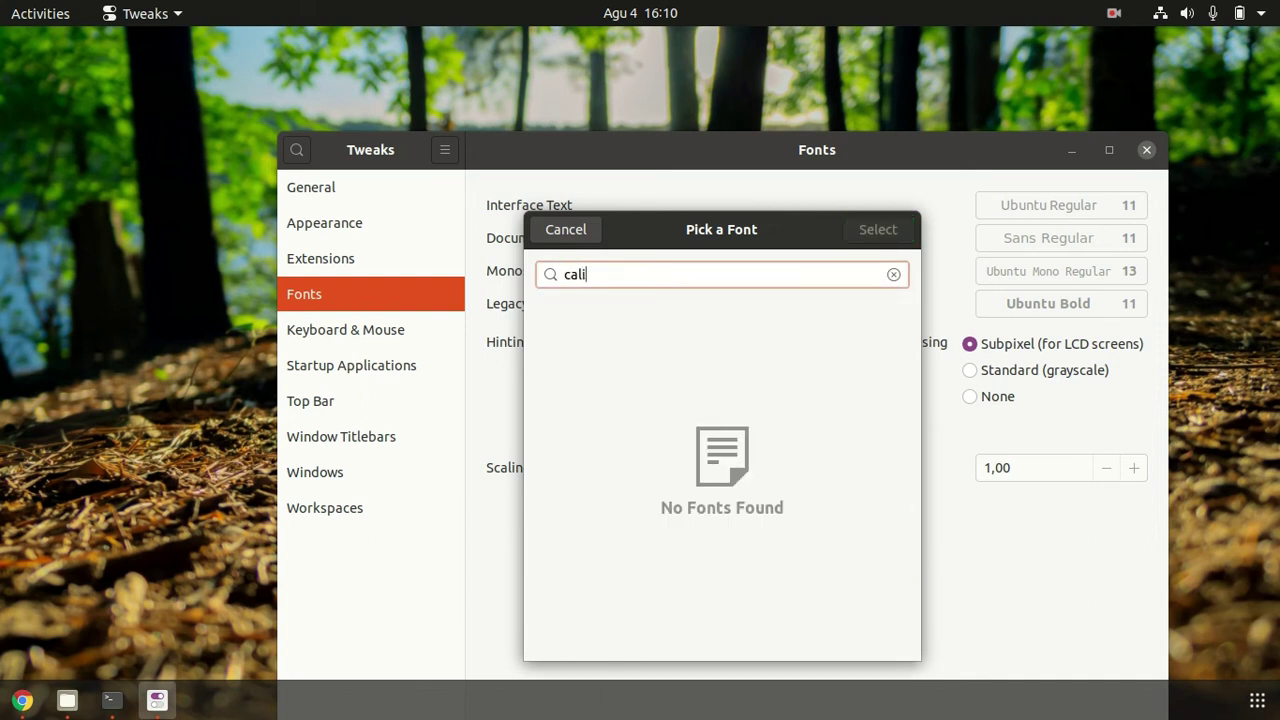
Replace the font search with "centu", and clear the search to list all fonts again
key(BackSpace)
key(BackSpace)
key(BackSpace)
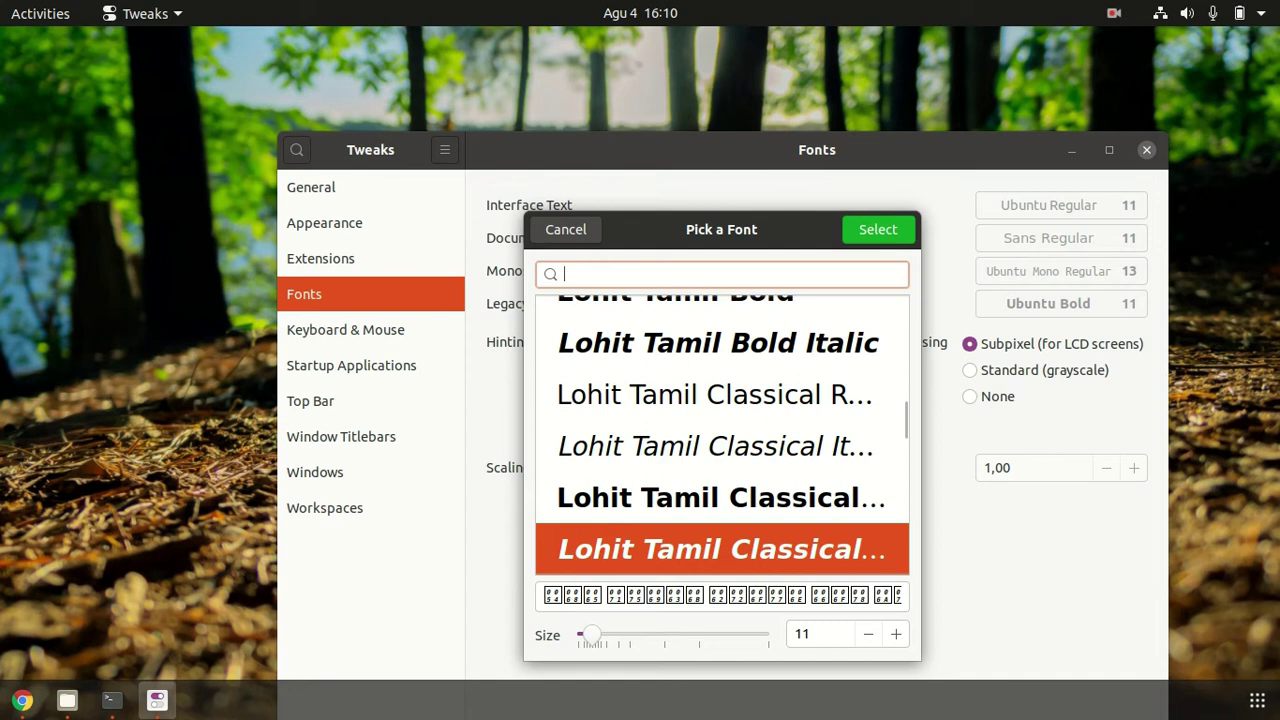
text(c)
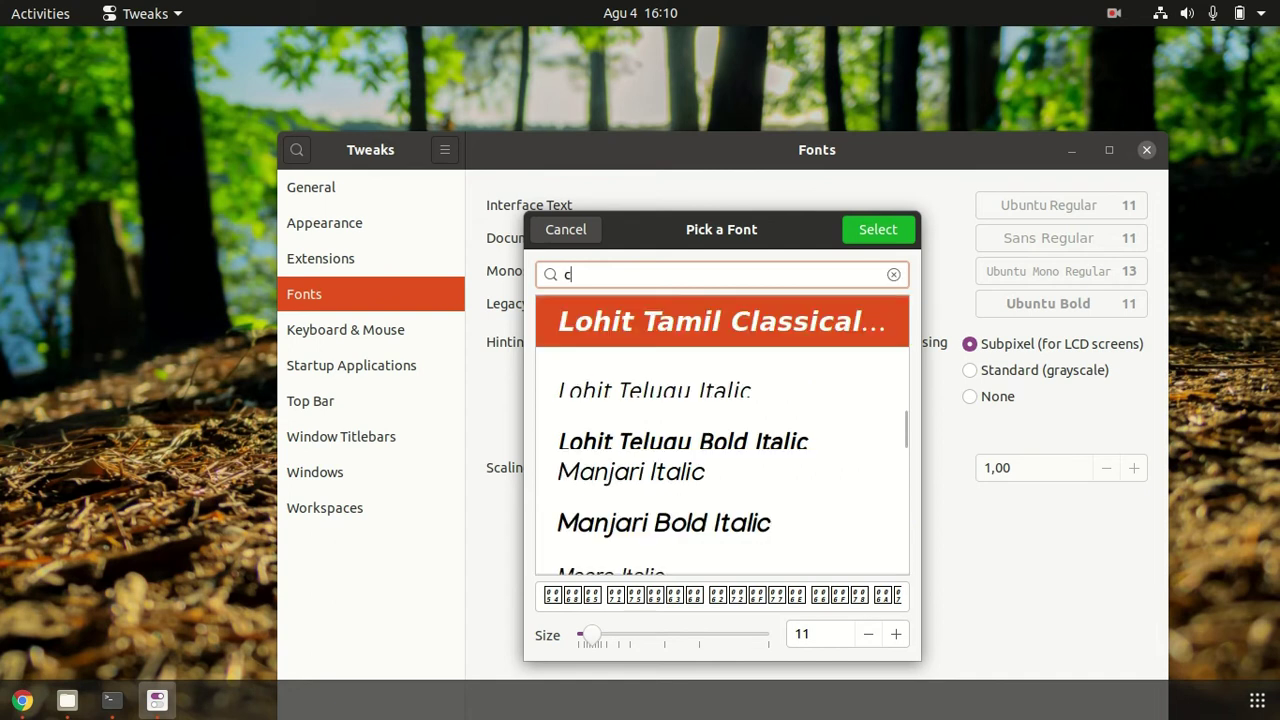
key(BackSpace)
text(centu)
key(BackSpace)
key(BackSpace)
key(BackSpace)
key(BackSpace)
key(BackSpace)
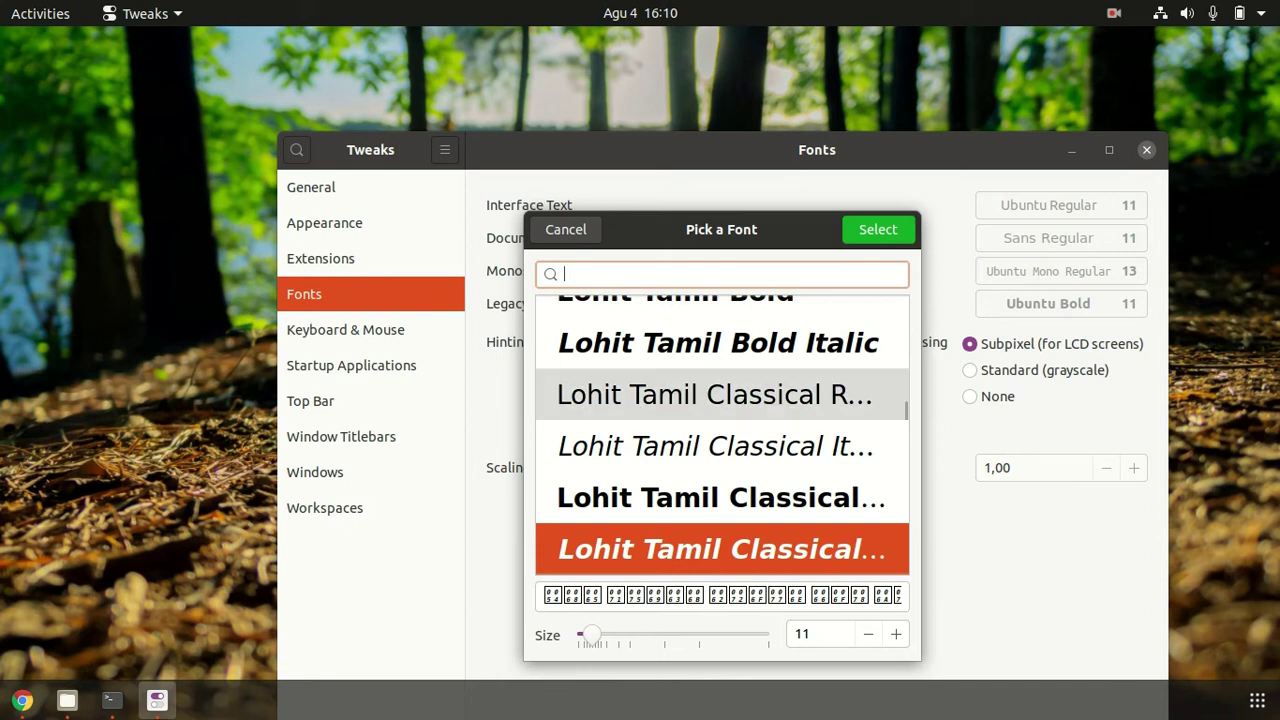
Set the Interface Text font to Loma Bold Oblique
scroll(722, 435, down, 5)
click(722, 440)
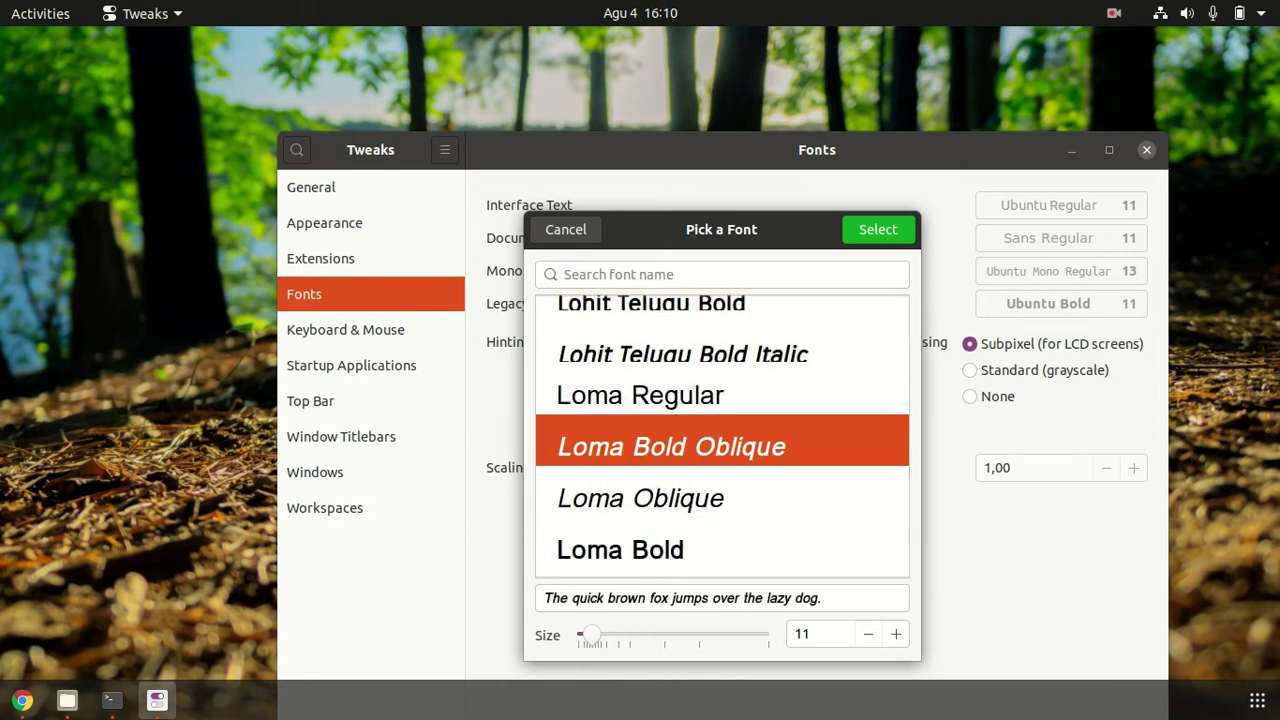
key(Return)
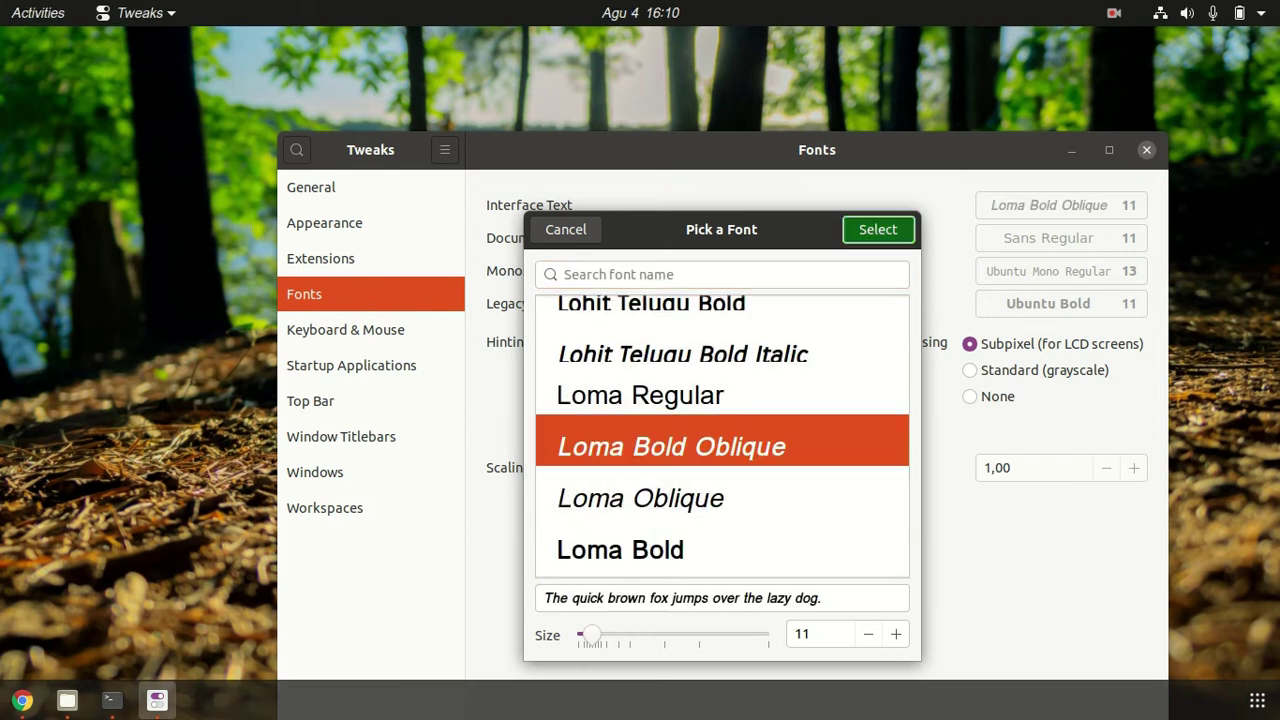
Search the Interface Text fonts for "ubuntu" and set the font to Ubuntu Regular
key(Return)
scroll(722, 421, up, 5)
text(u)
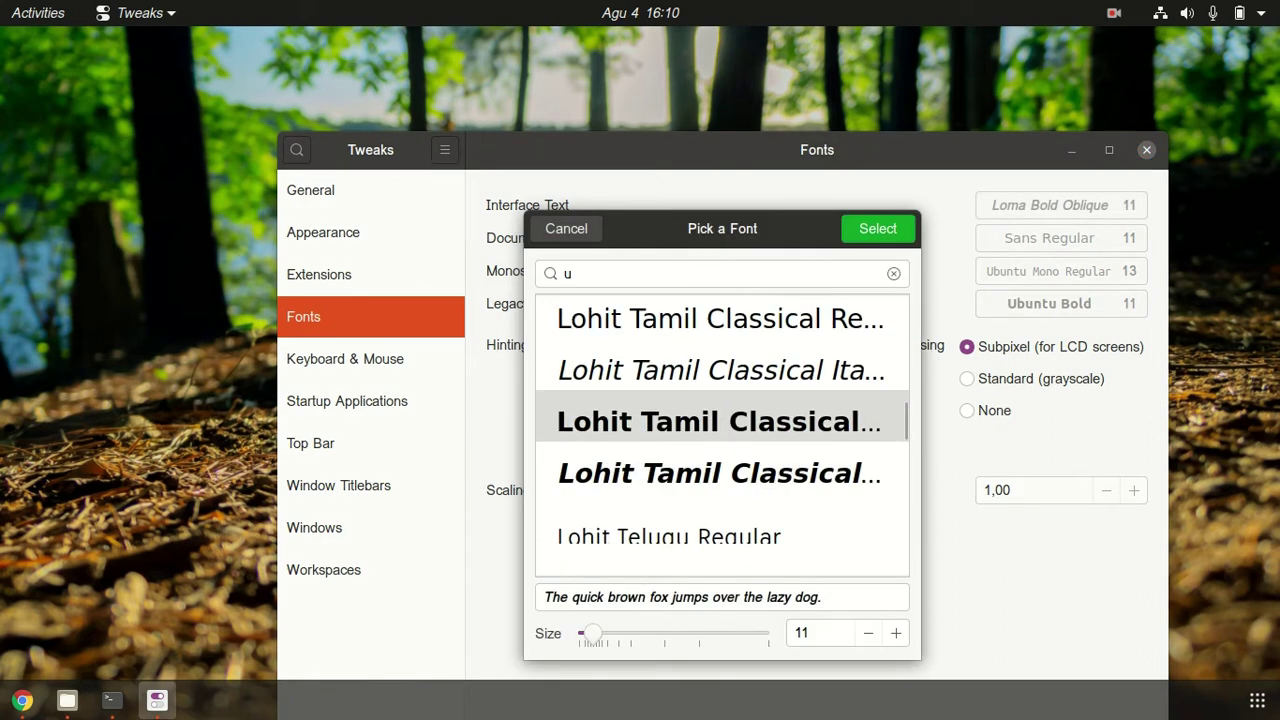
text(b)
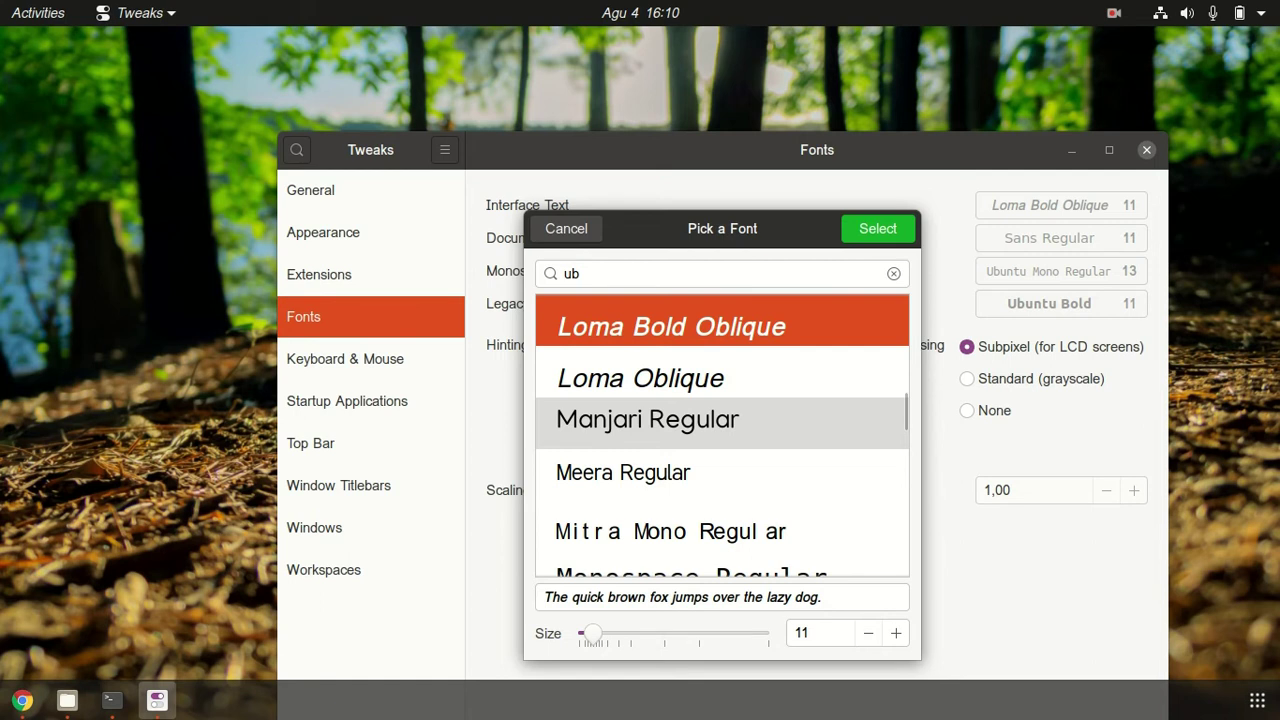
text(u)
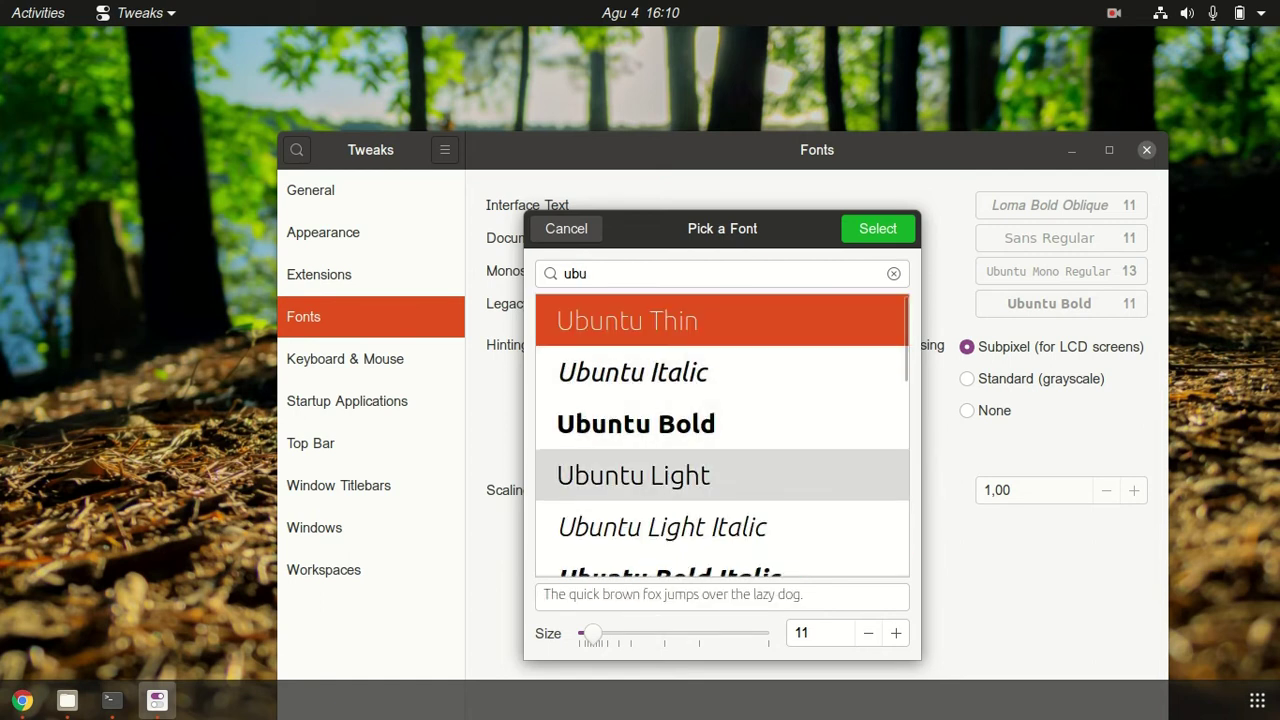
click(663, 272)
text(ntu)
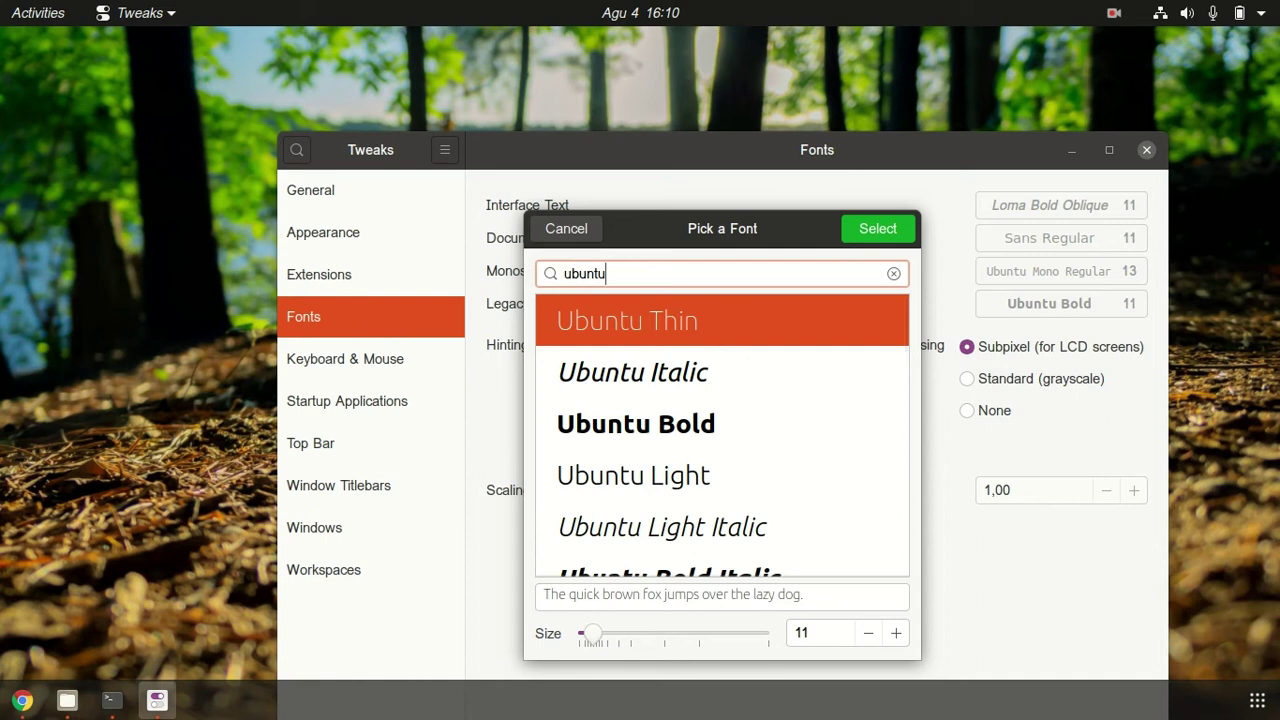
scroll(700, 420, down, 5)
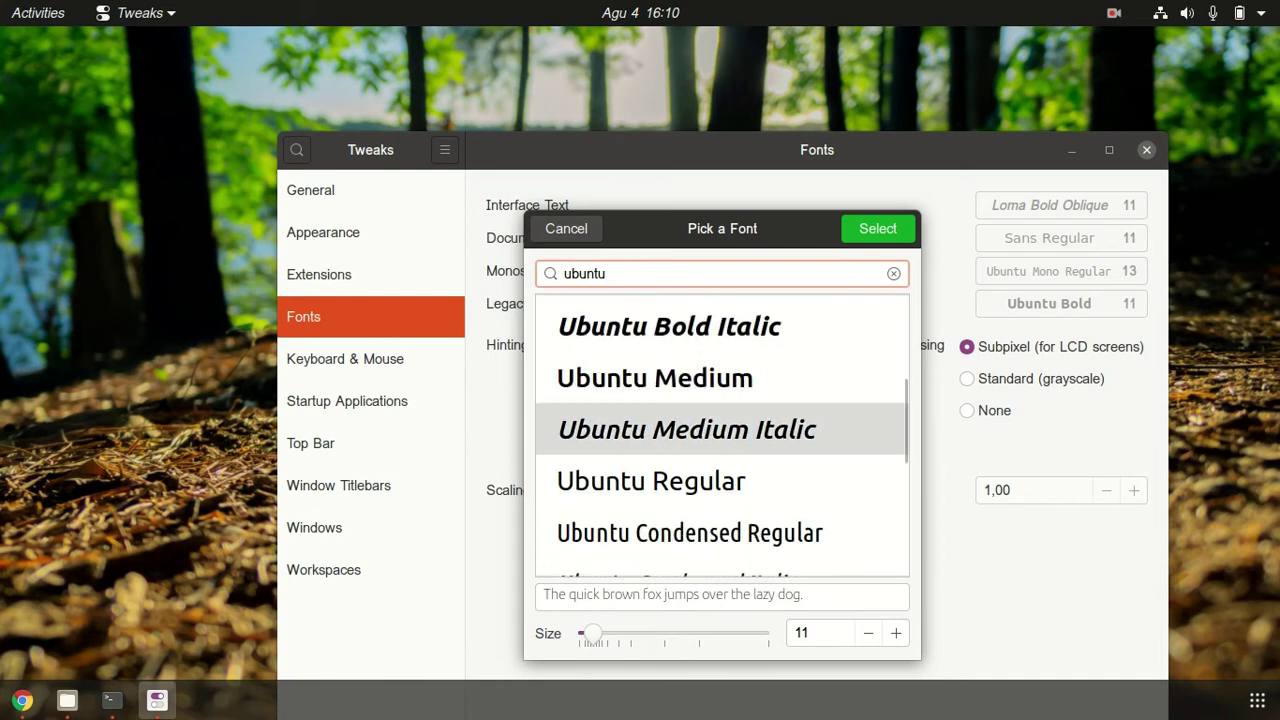
click(651, 481)
click(878, 228)
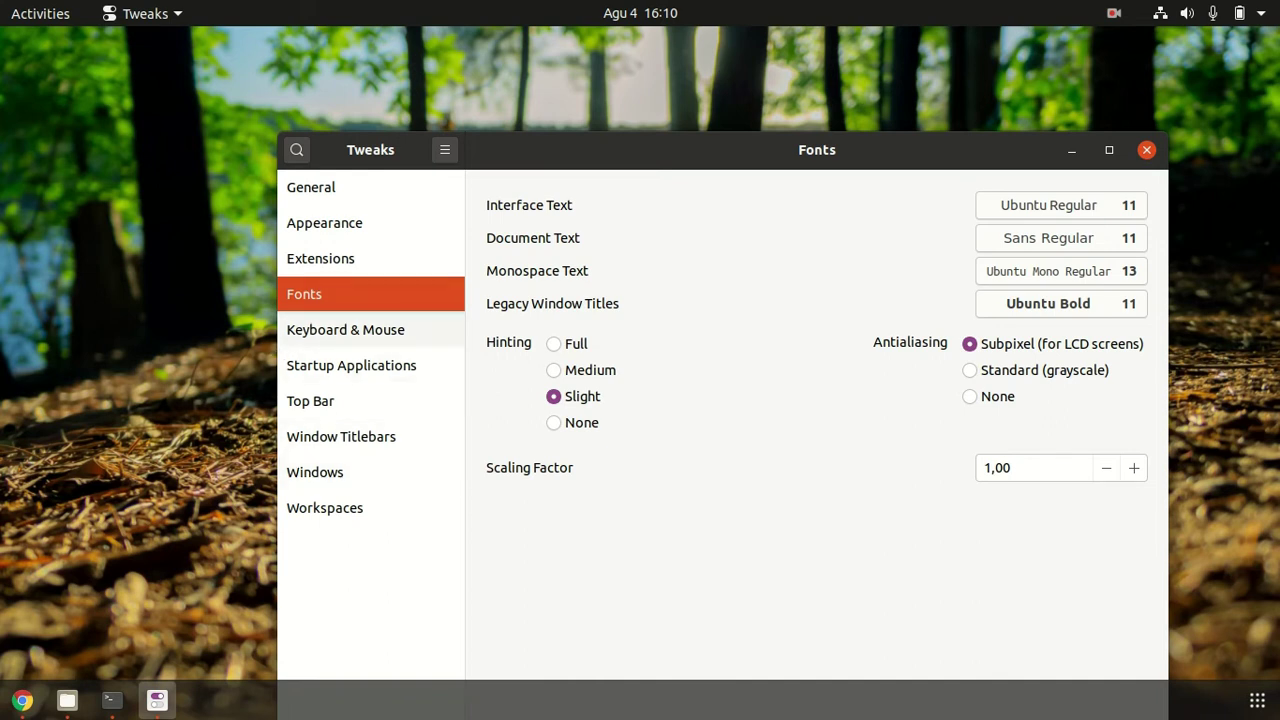
Show the Keyboard & Mouse settings with the whole window in view, and look through the Acceleration Profile choices and Mouse Click Emulation options
click(345, 329)
drag(800, 151, 749, 58)
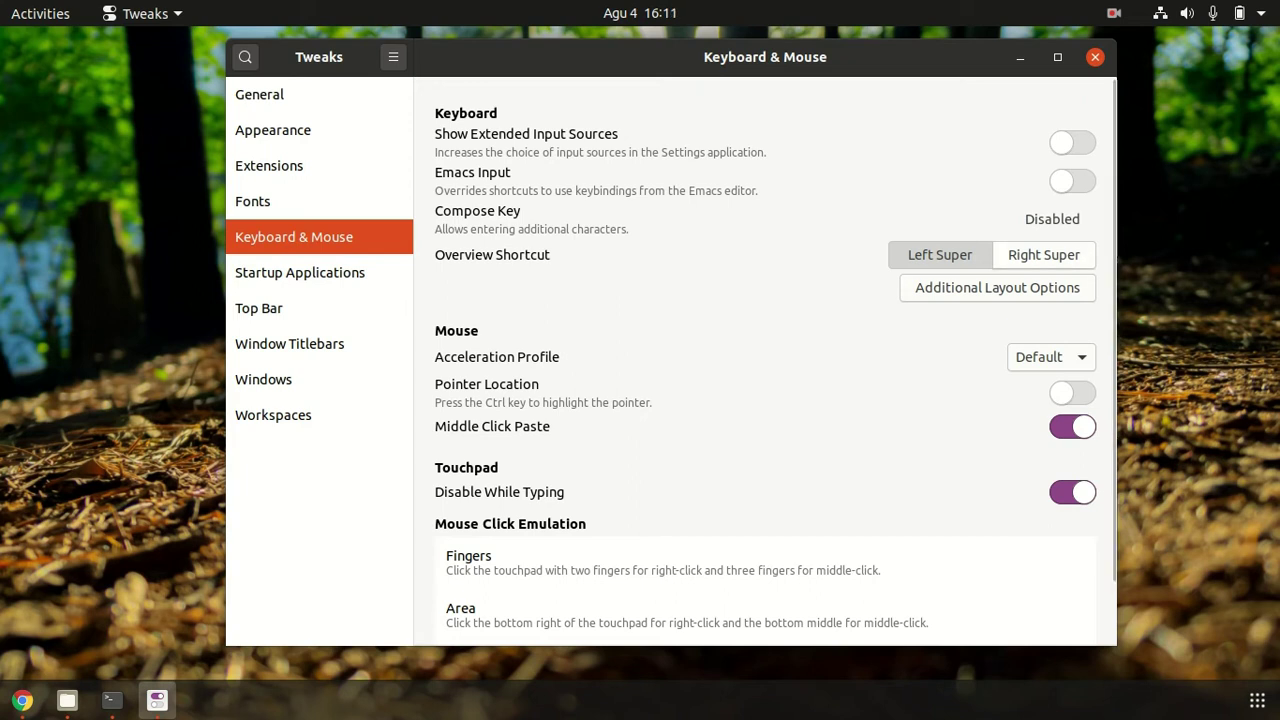
click(1051, 357)
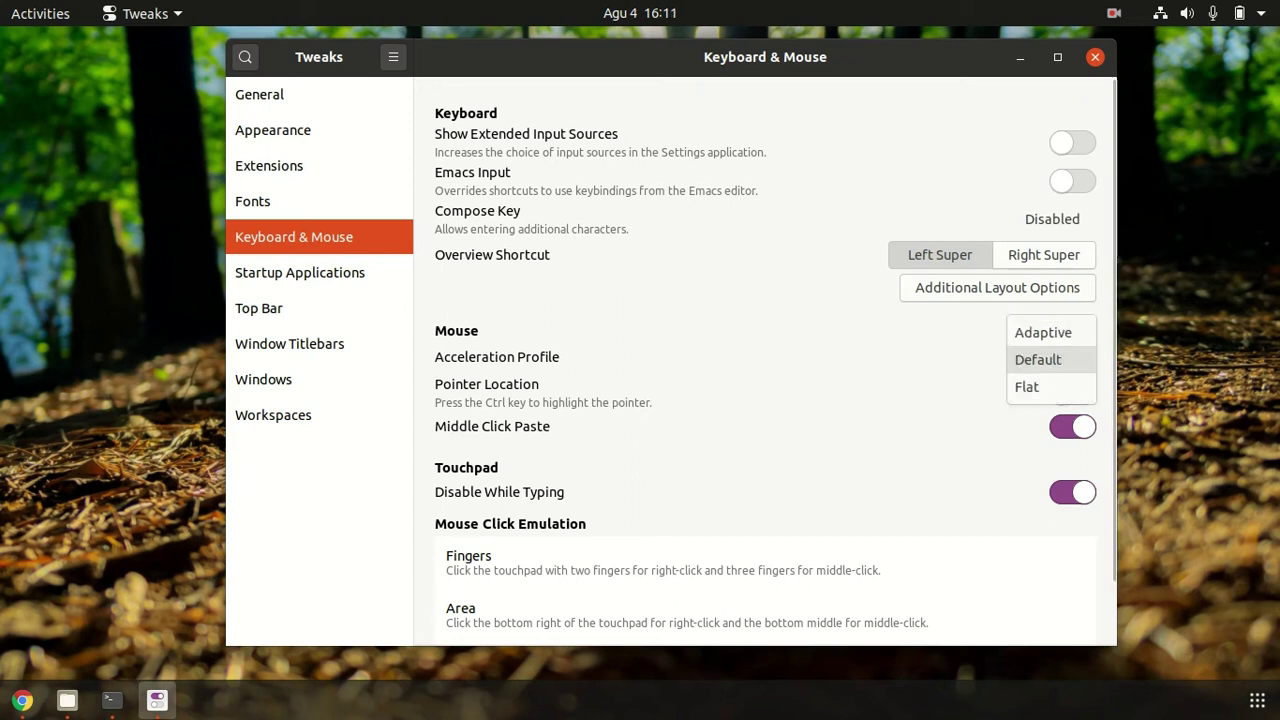
key(Escape)
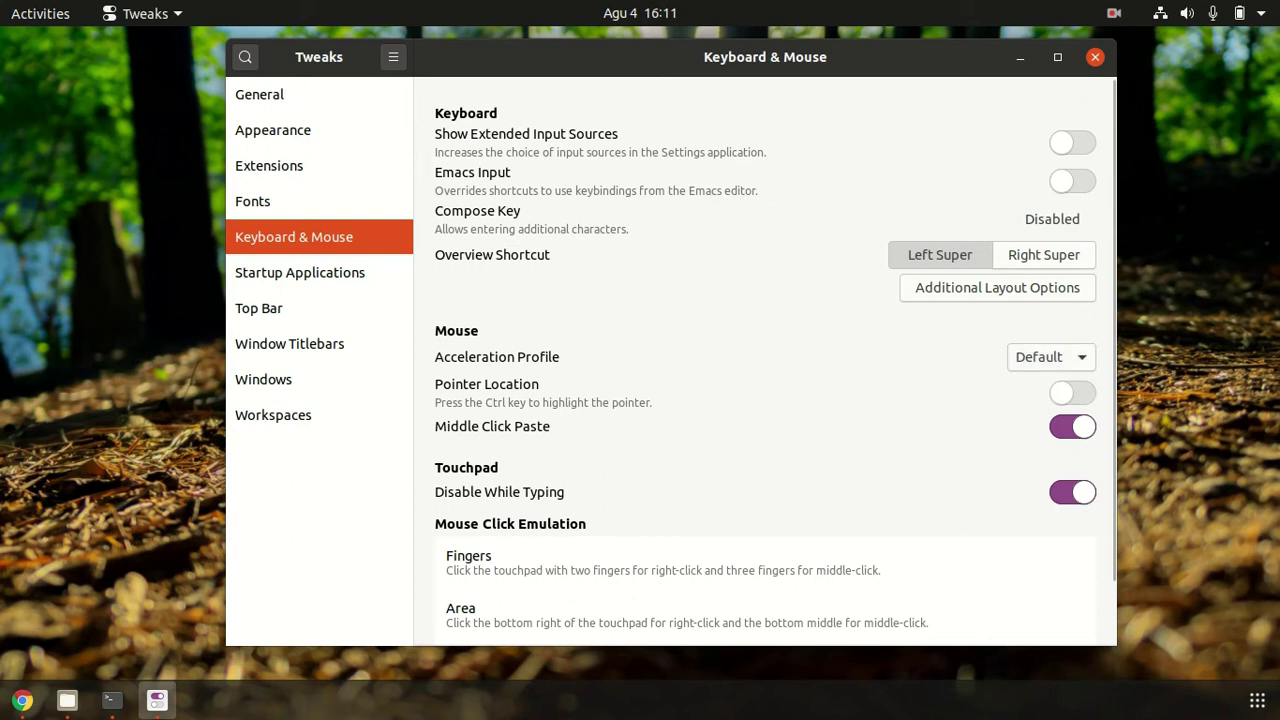
scroll(765, 590, down, 2)
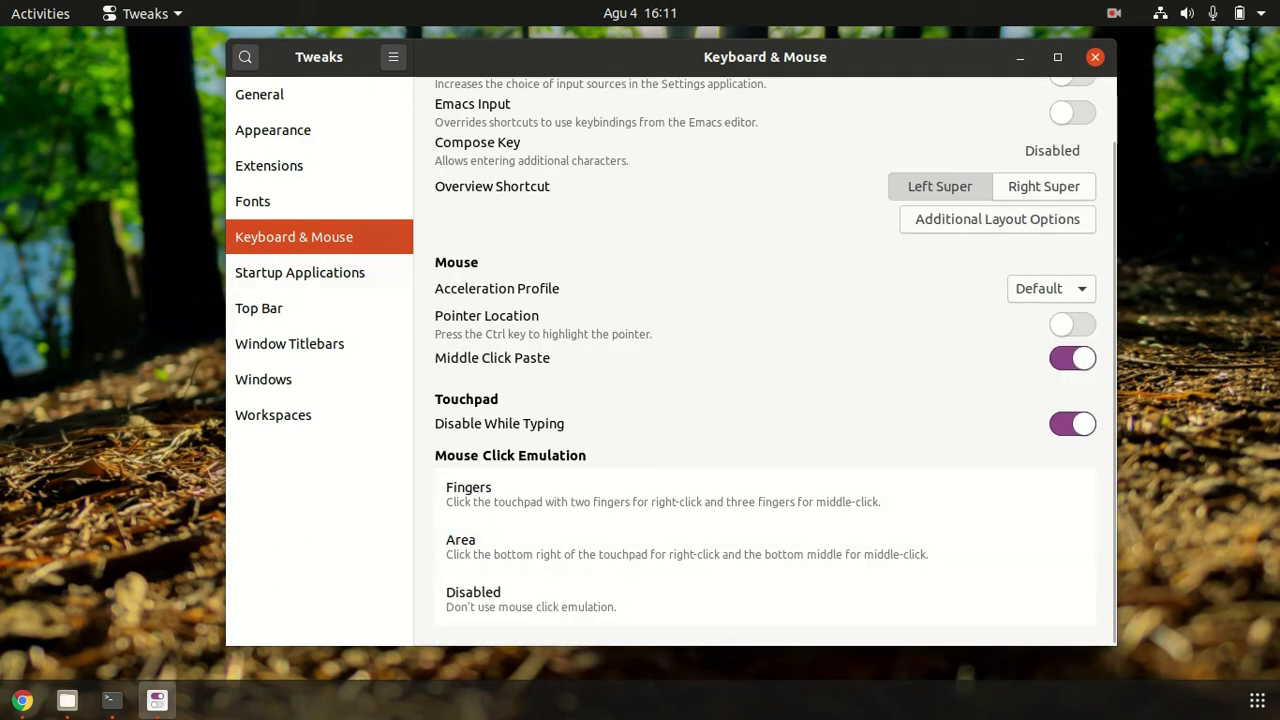
Add Audacity to the Startup Applications and remove it again
click(300, 272)
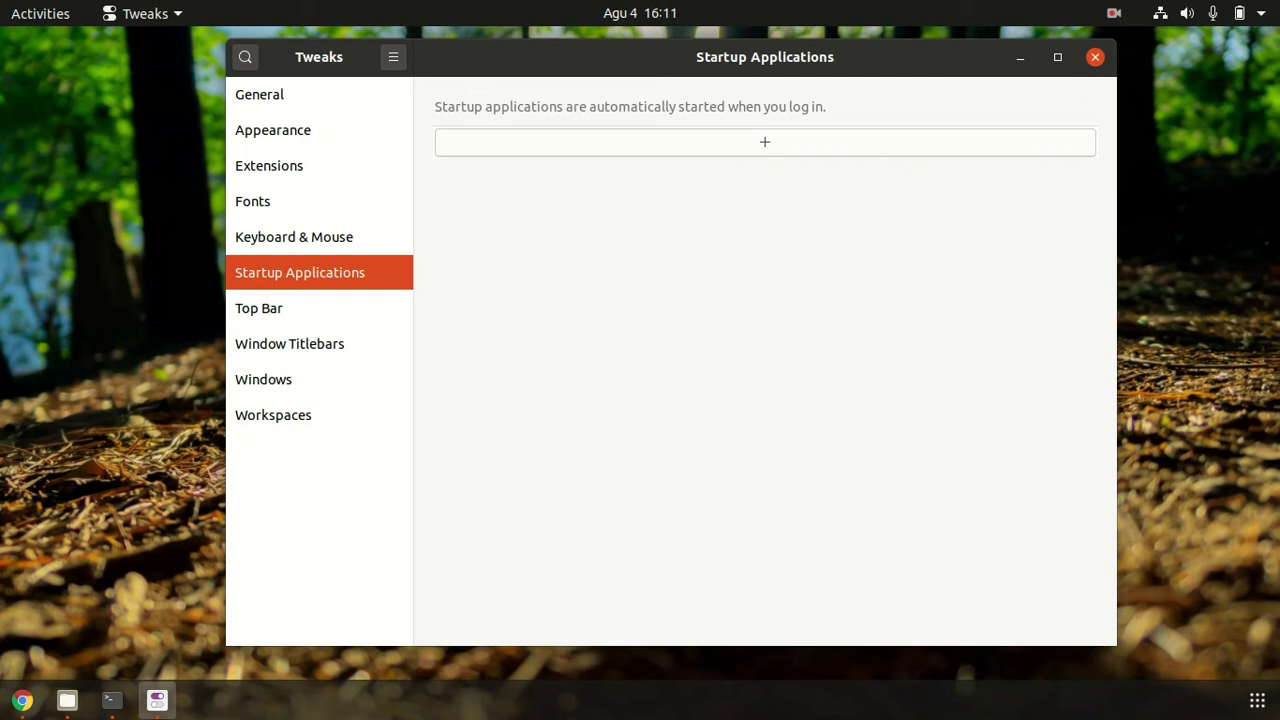
click(765, 142)
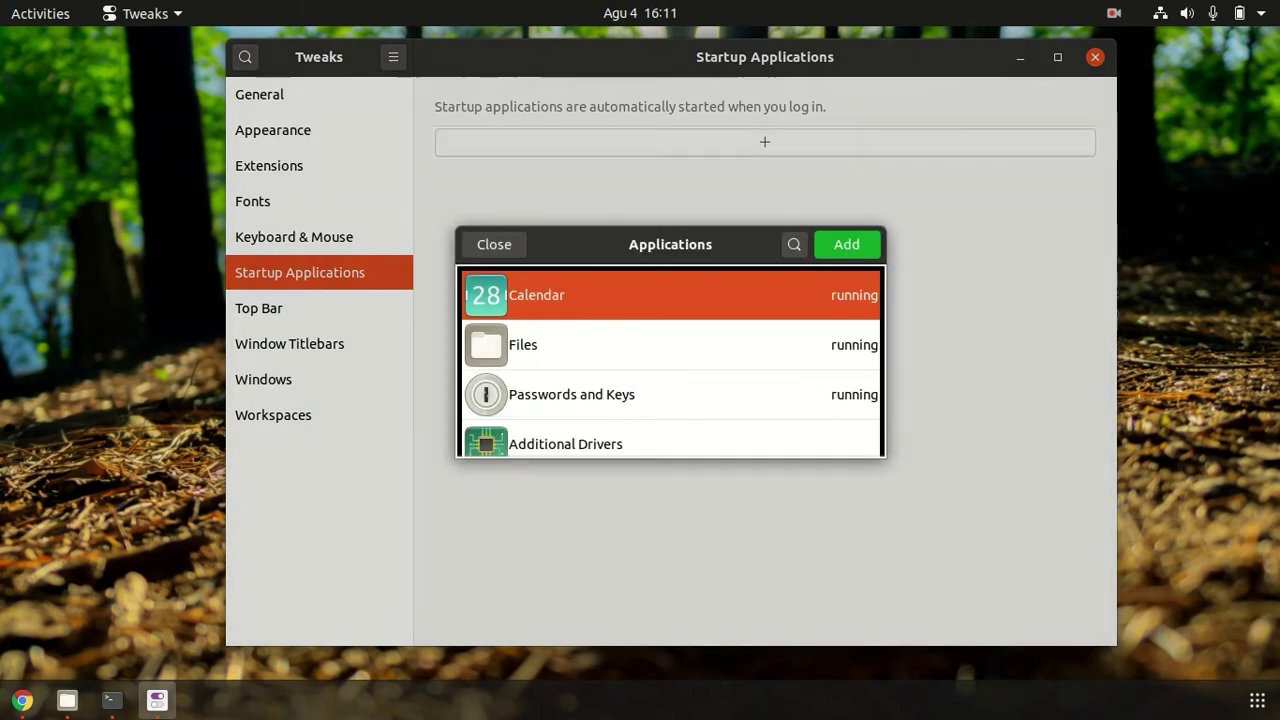
scroll(670, 360, down, 1)
scroll(670, 360, down, 10)
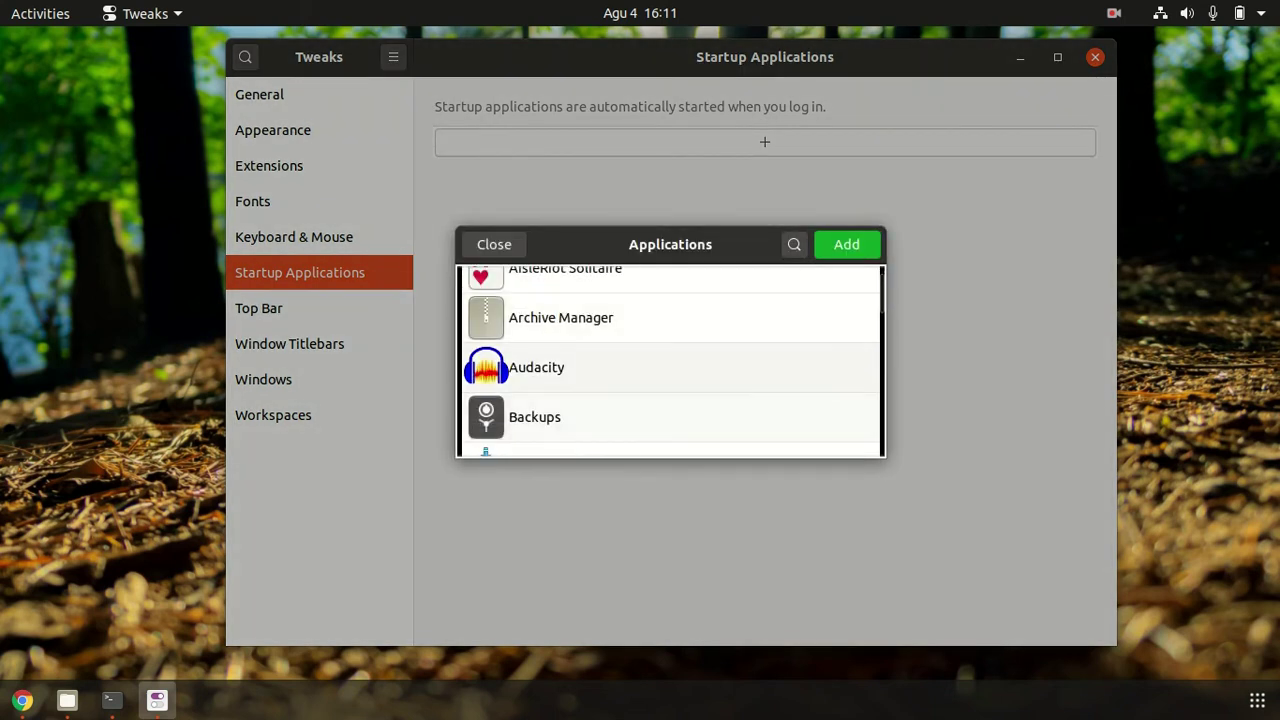
scroll(670, 360, up, 2)
scroll(670, 360, up, 6)
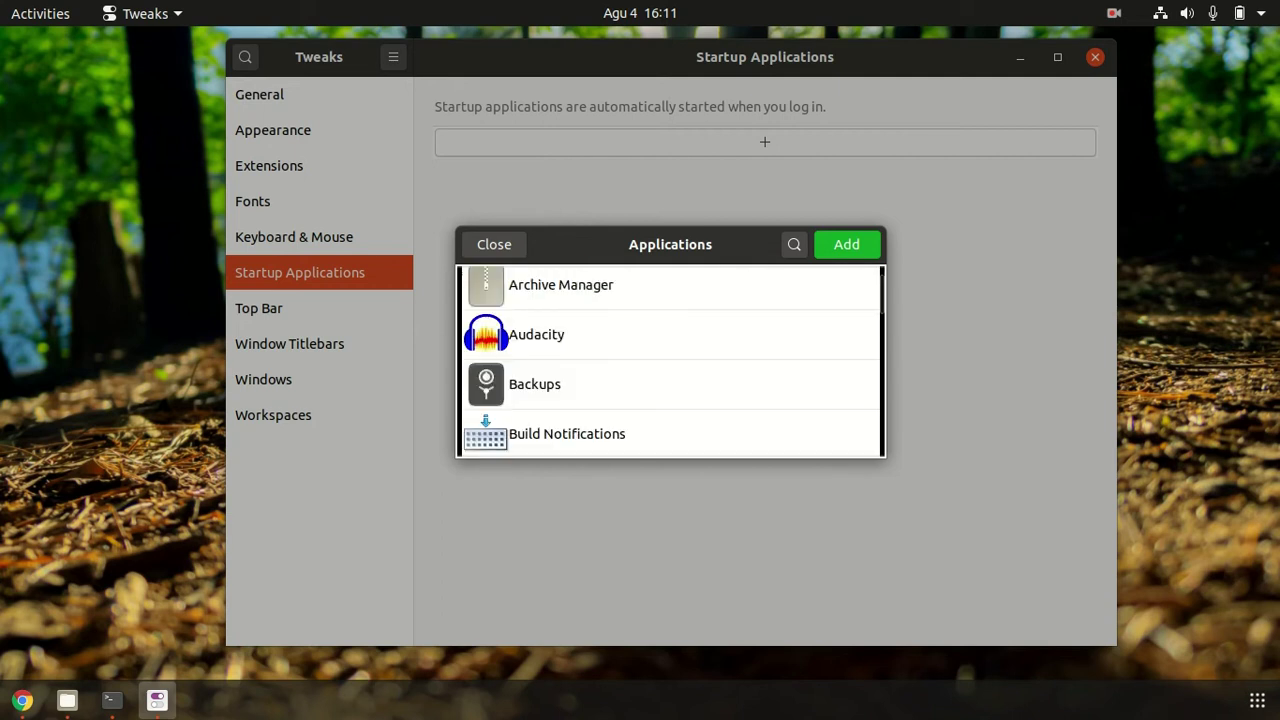
scroll(670, 360, down, 2)
click(600, 367)
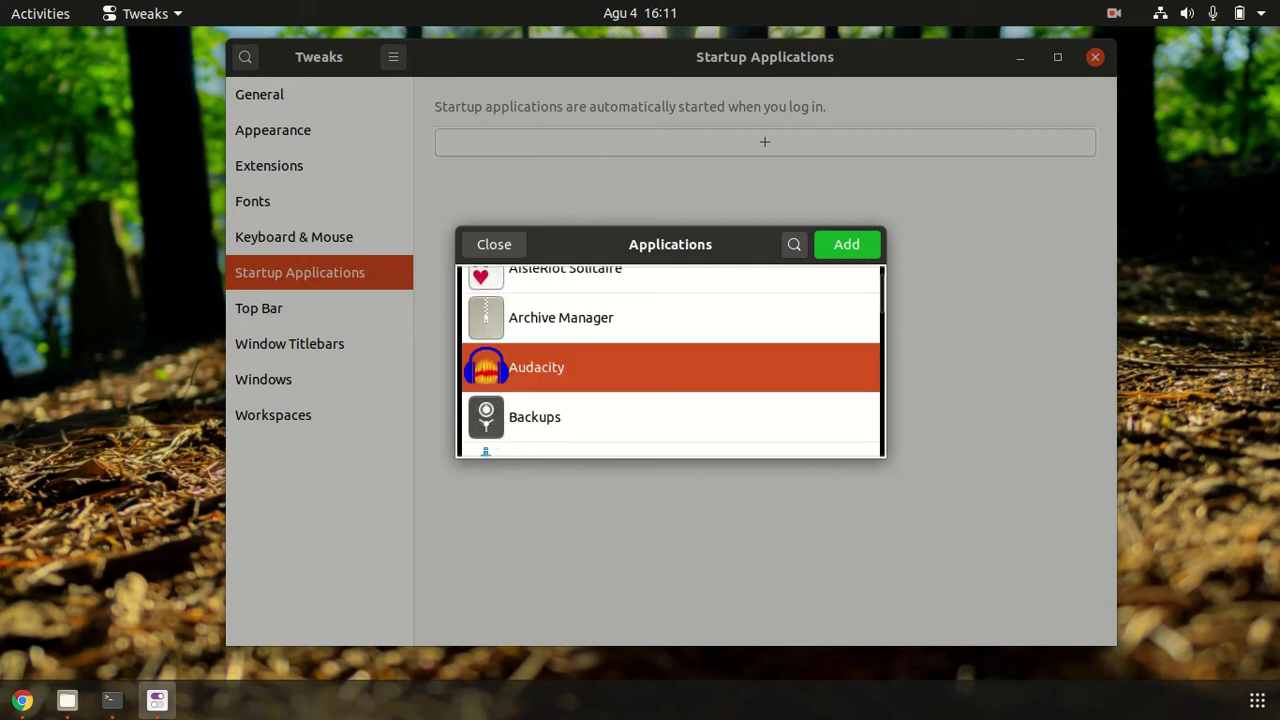
click(846, 244)
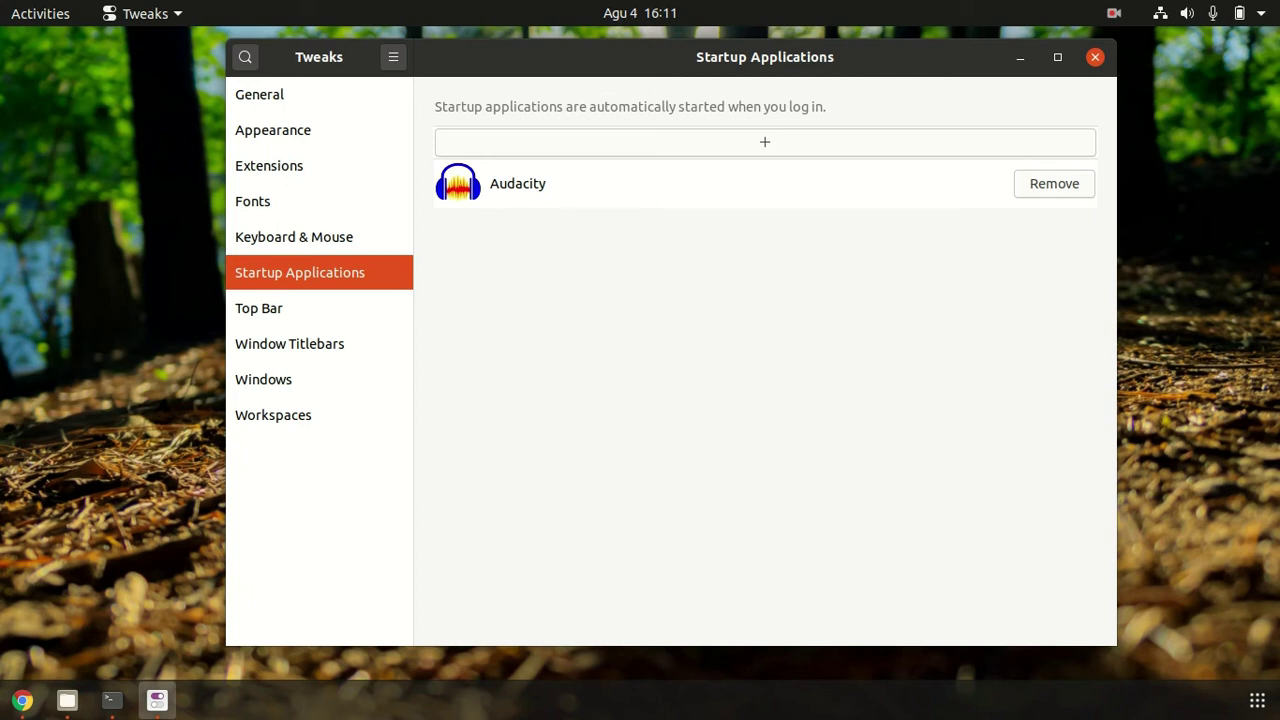
click(1054, 183)
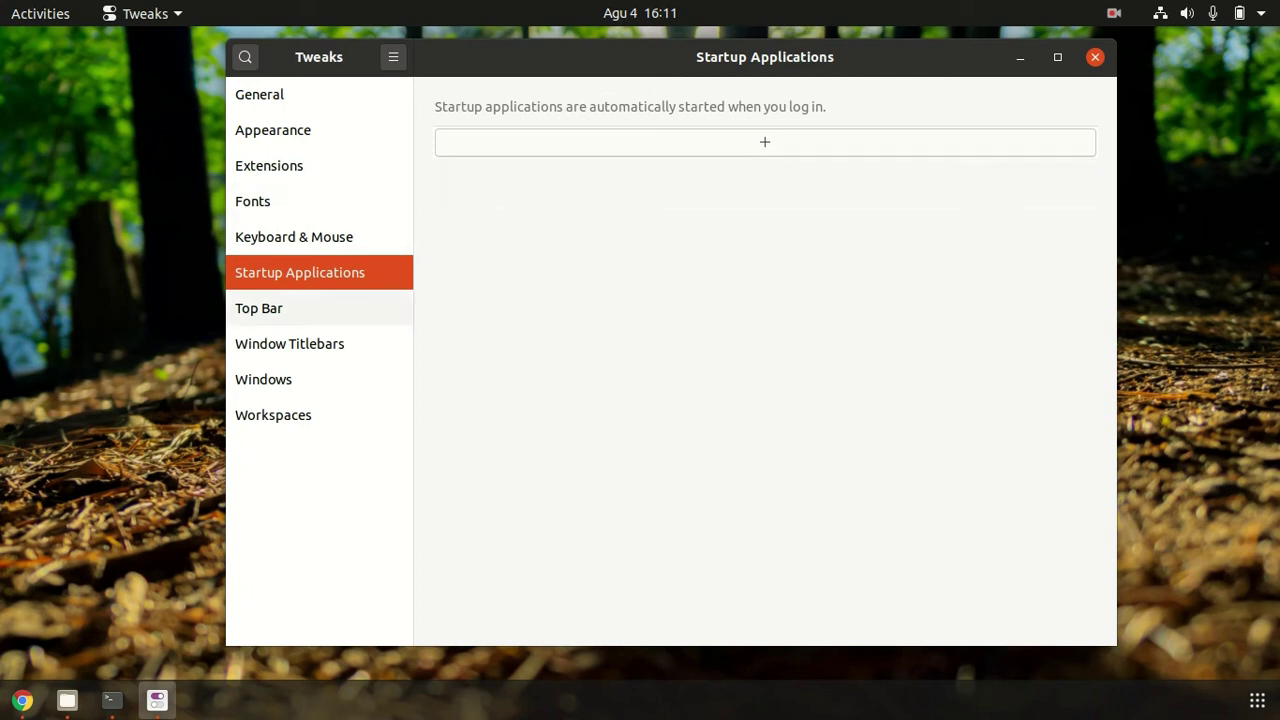
Show the Top Bar settings and turn the Activities Overview Hot Corner on and off
click(290, 308)
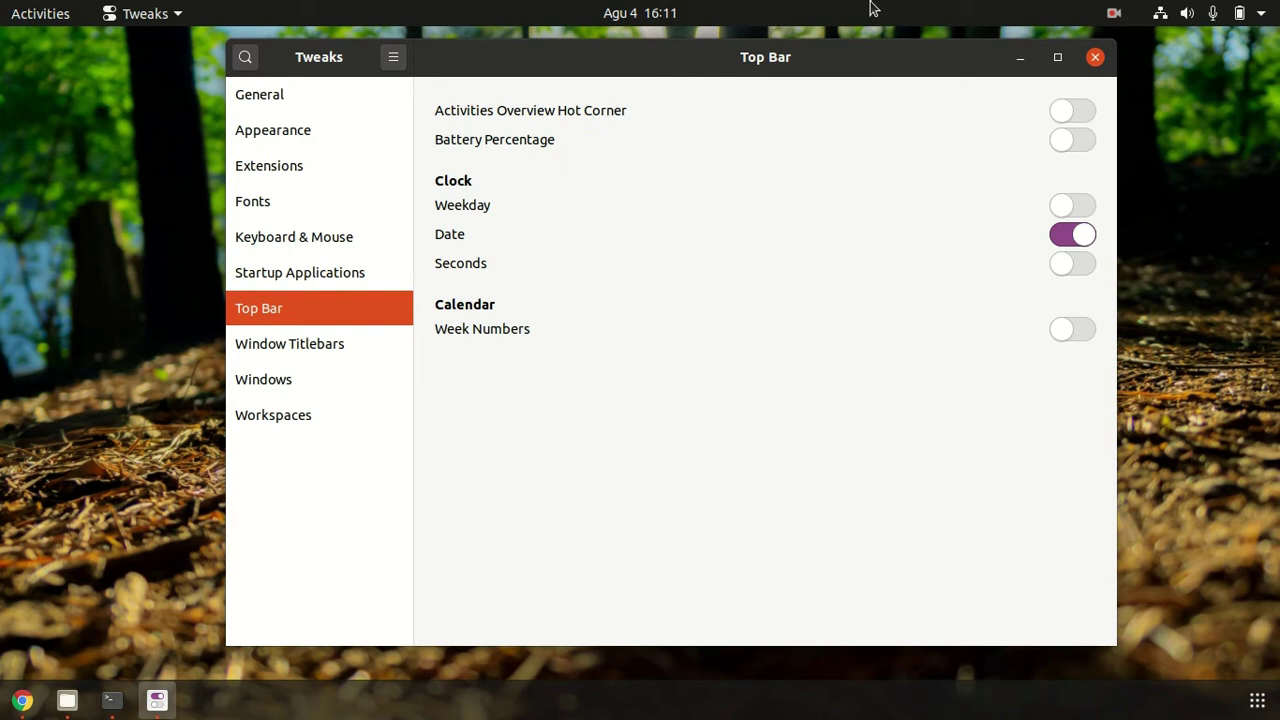
click(1072, 110)
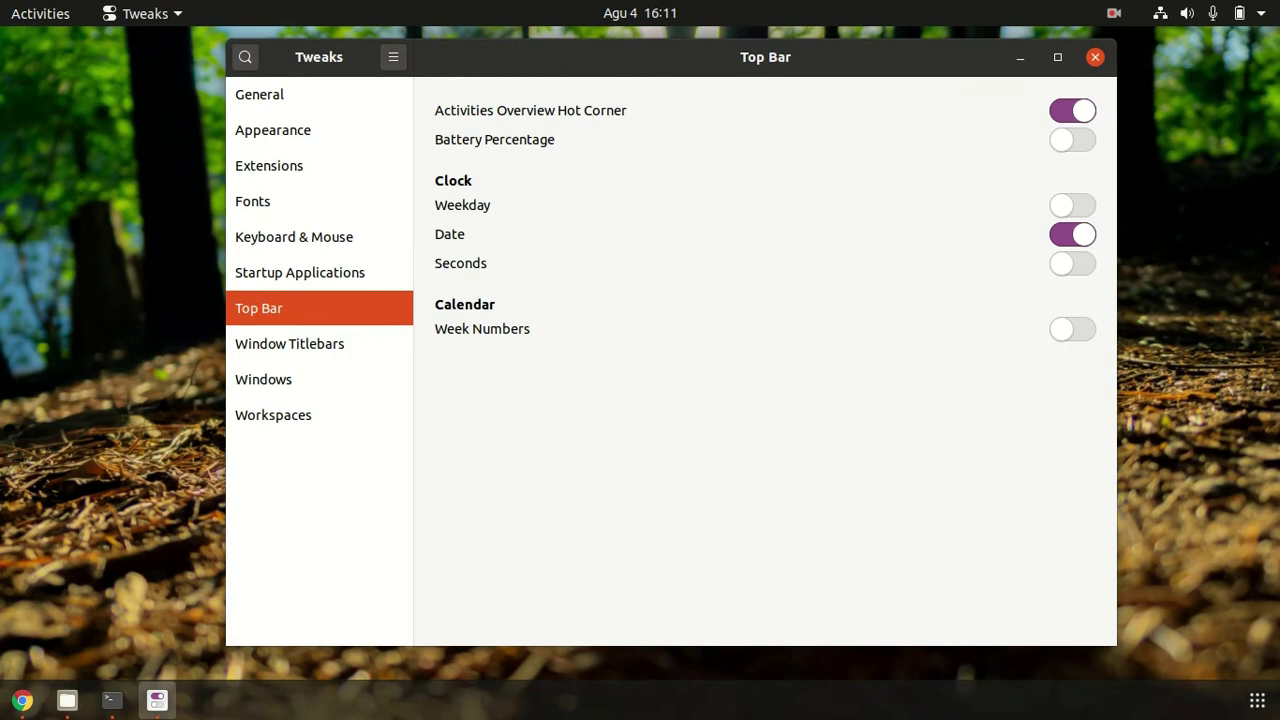
key(space)
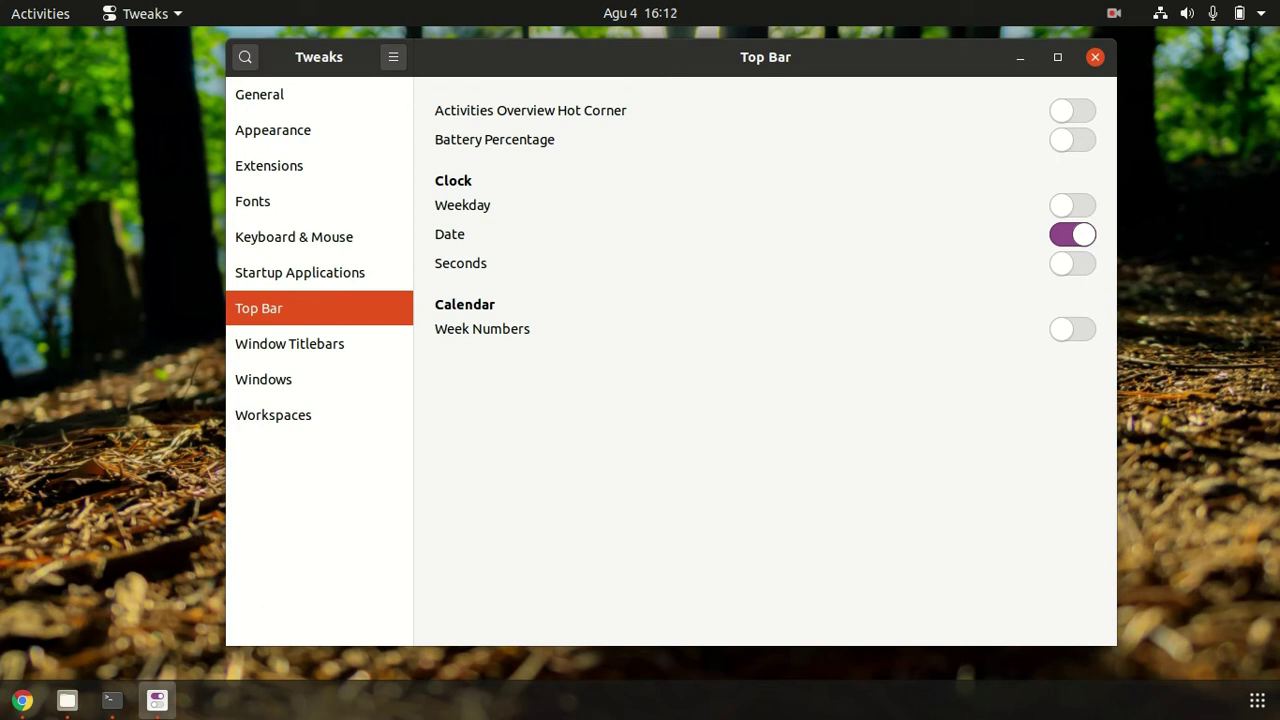
Enable Battery Percentage in the top bar, and turn on Weekday and Seconds for the clock
key(space)
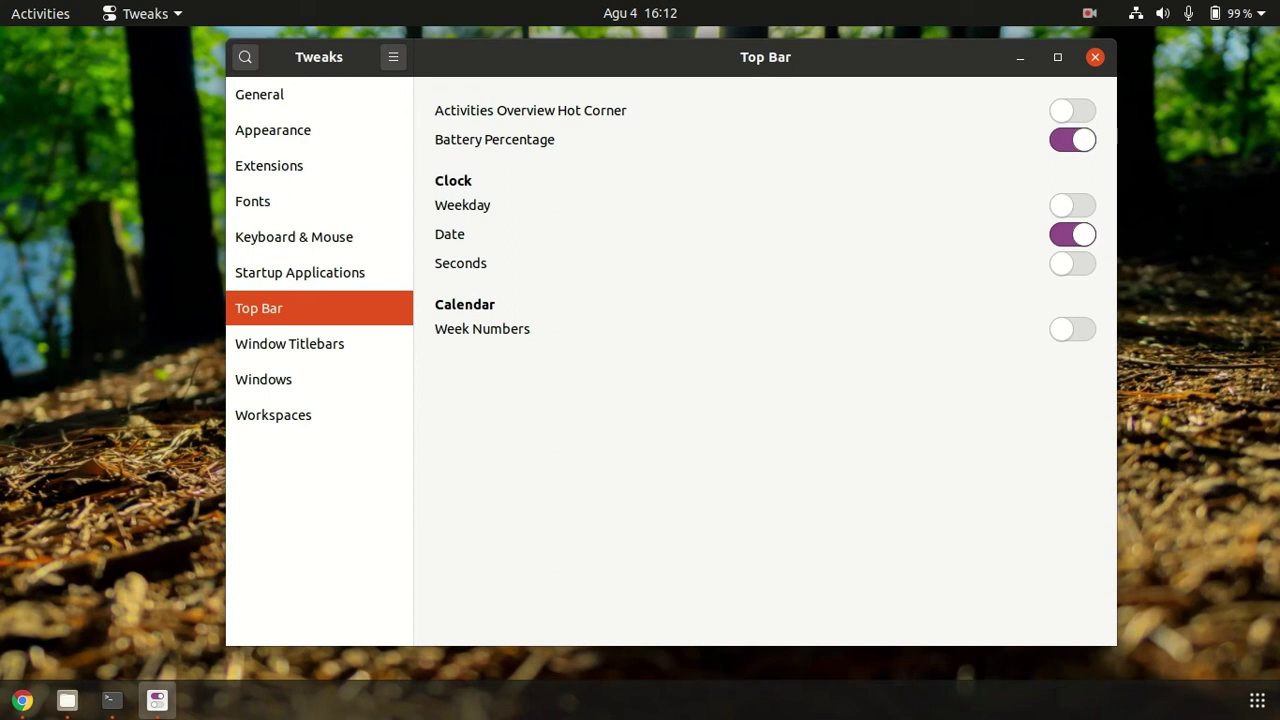
click(1072, 206)
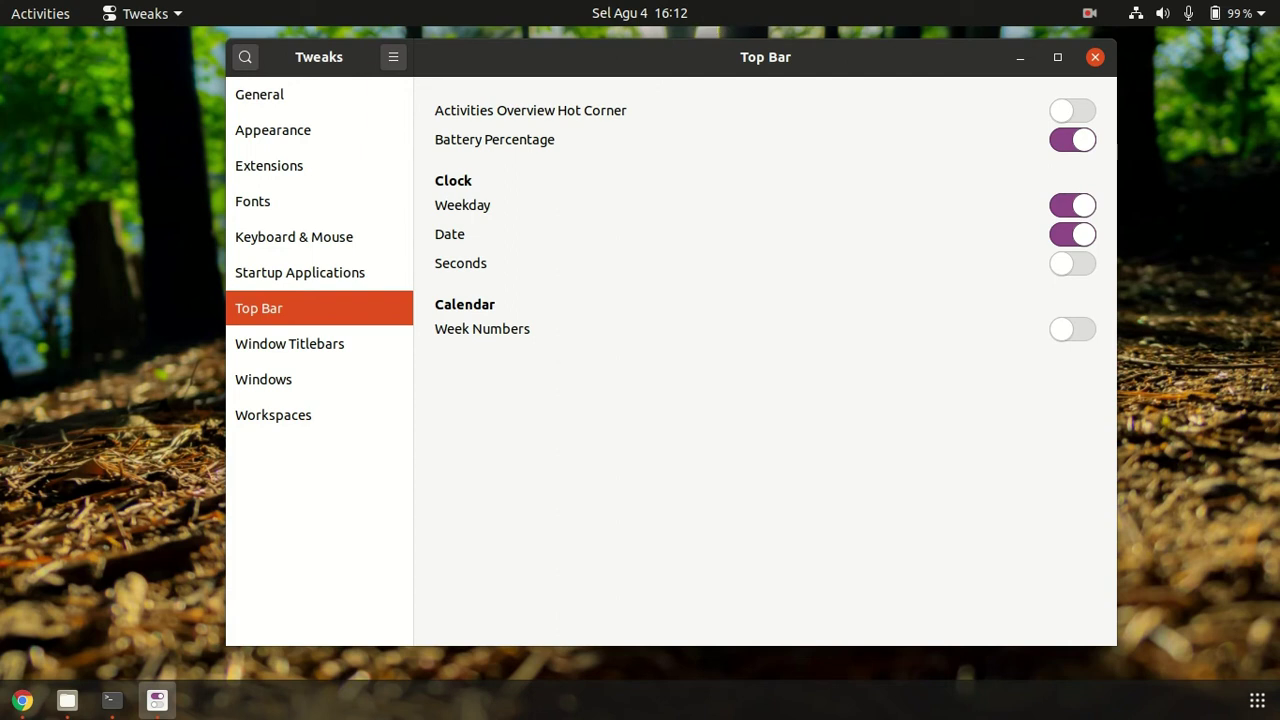
click(1072, 264)
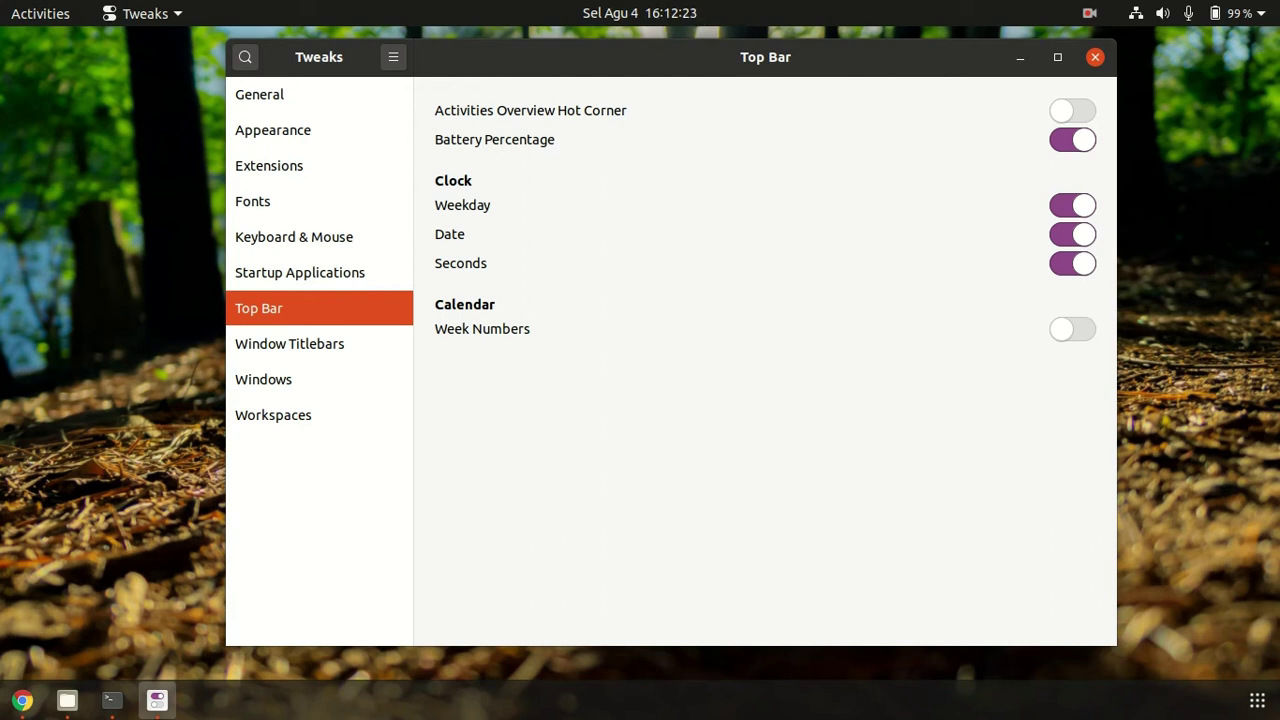
Turn the calendar's Week Numbers on and off, checking the top bar calendar after each change
click(1072, 329)
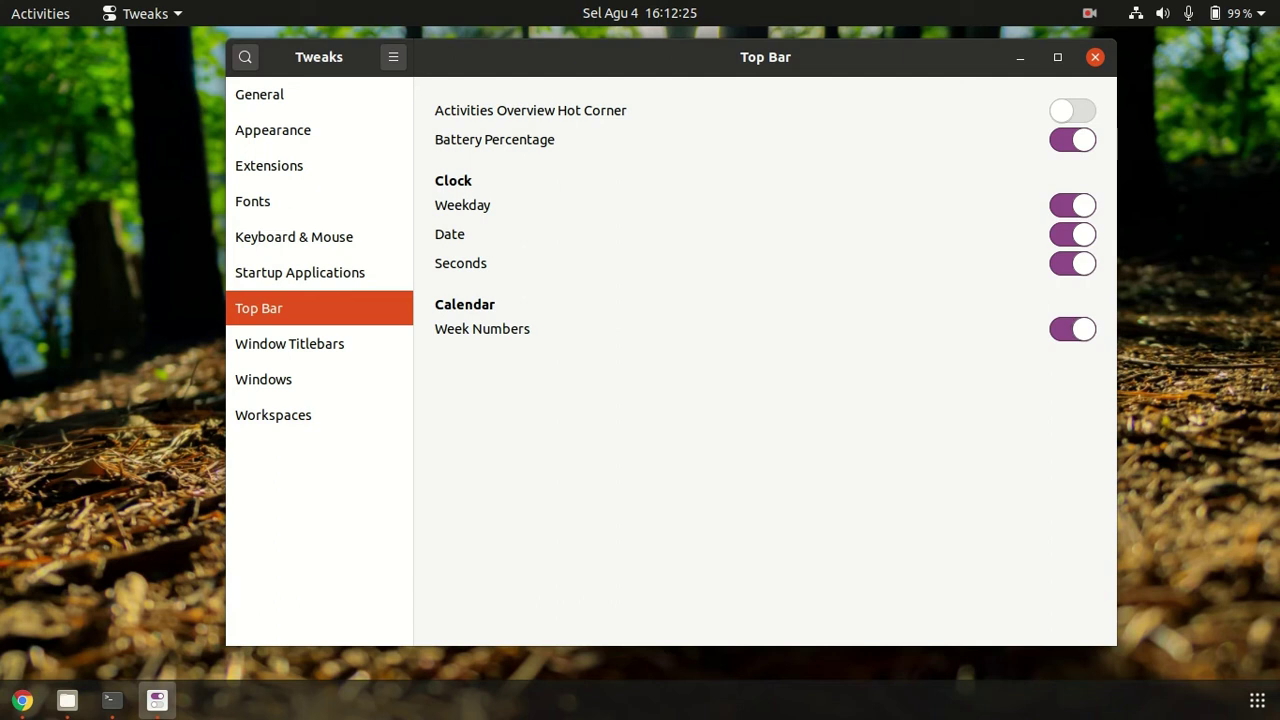
click(660, 13)
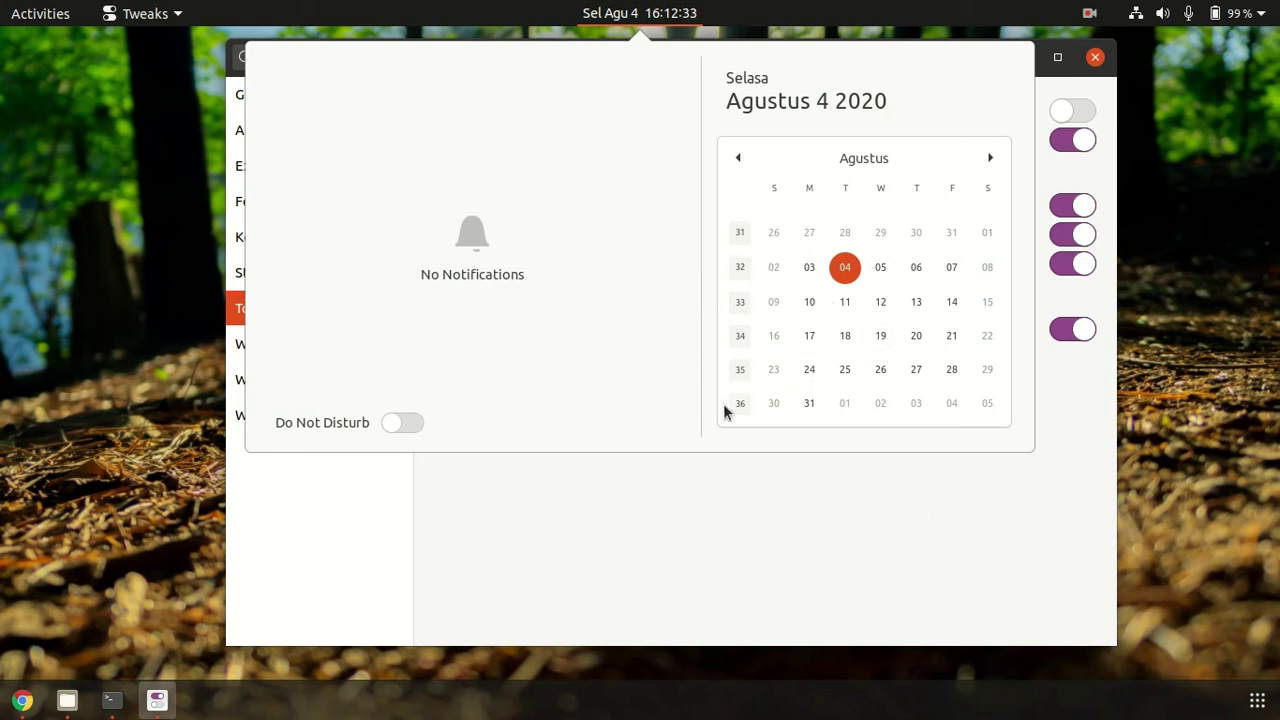
click(1079, 330)
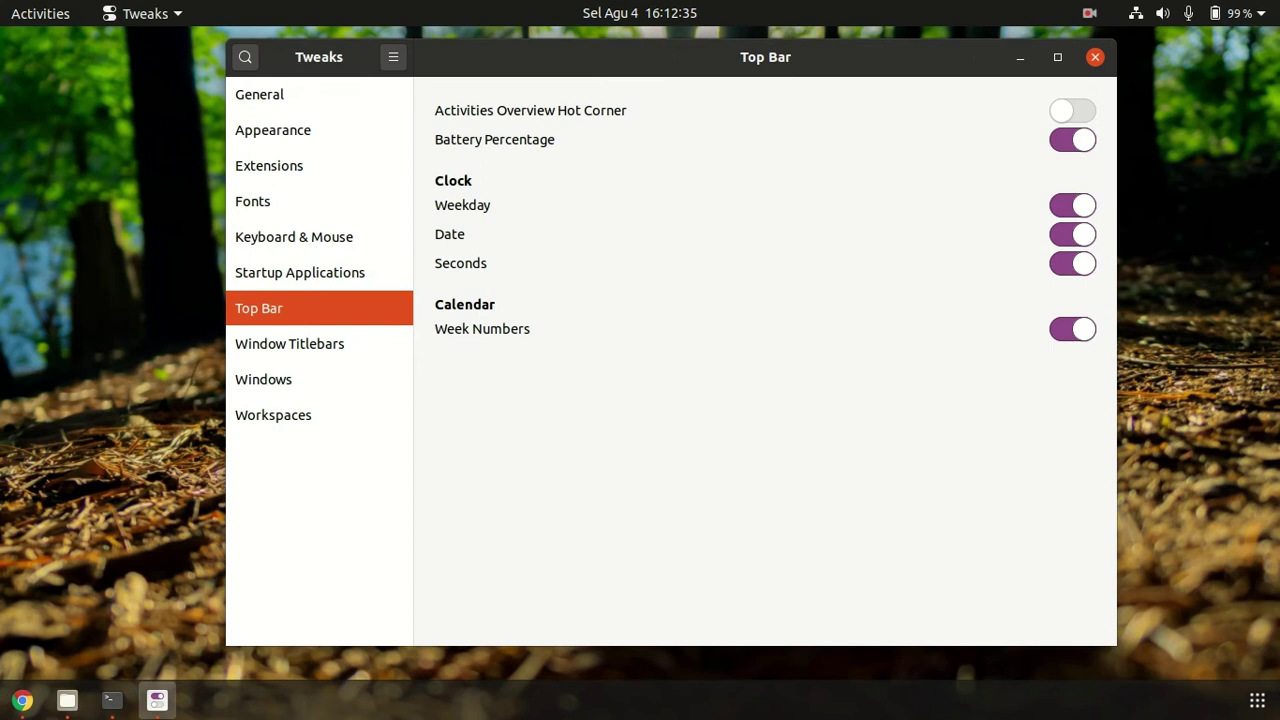
click(1073, 329)
click(690, 13)
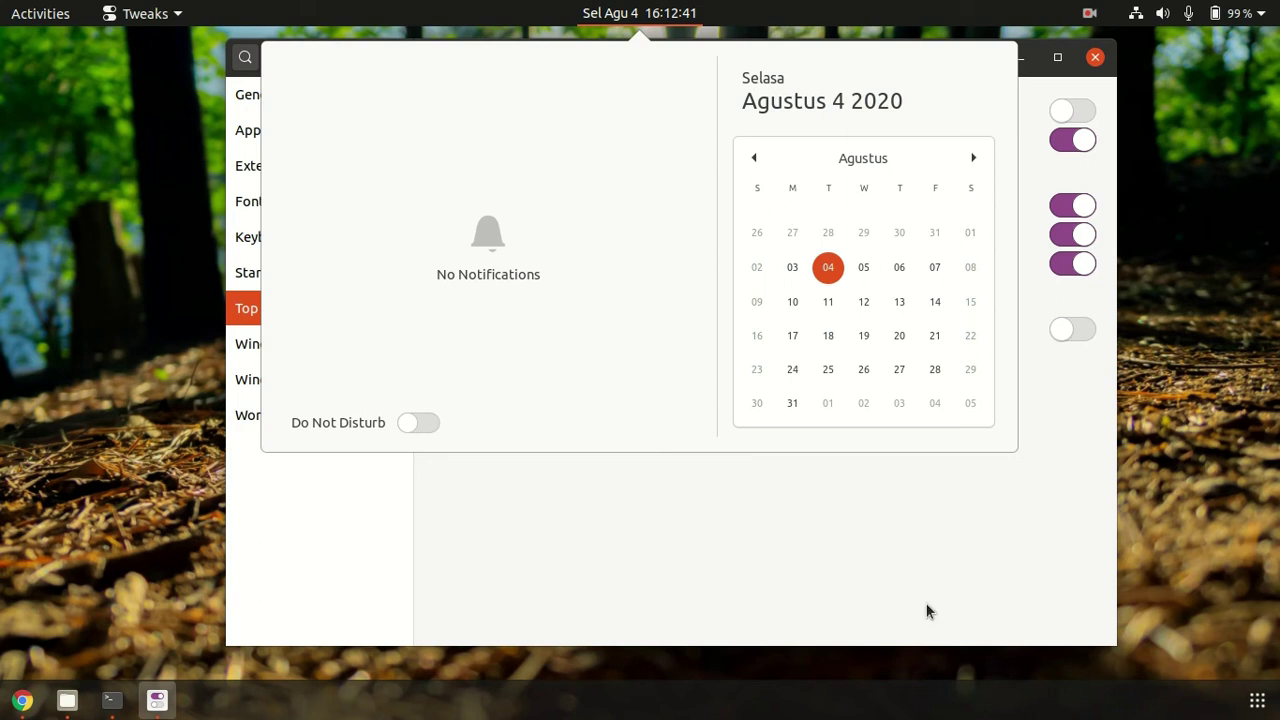
click(958, 604)
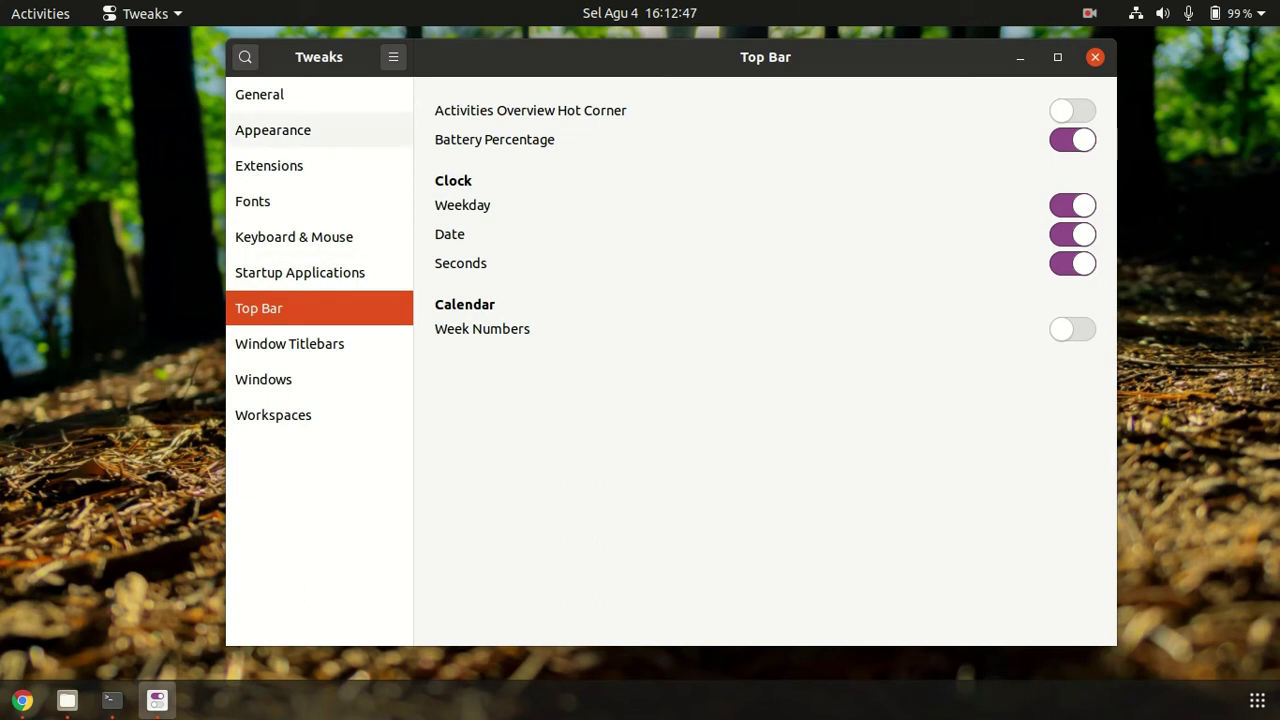
Show the Window Titlebars settings and move the Tweaks window up so it fits above the dock
click(289, 343)
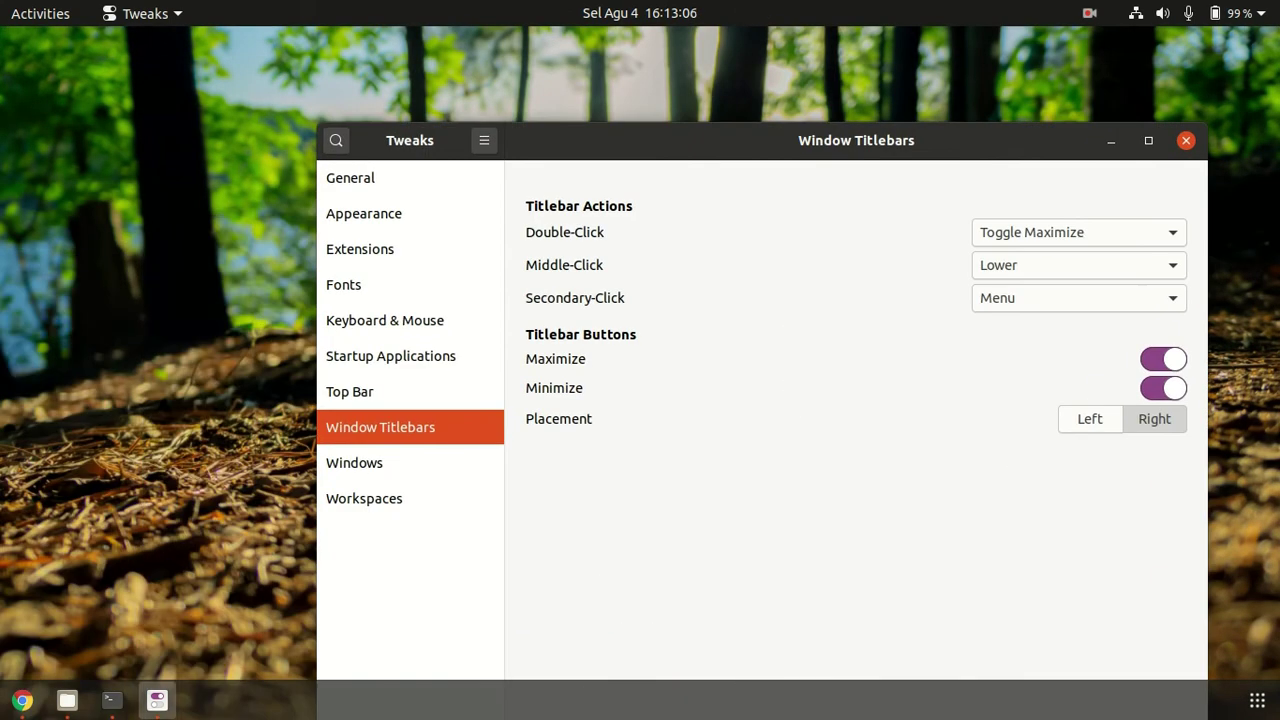
drag(962, 131, 867, 35)
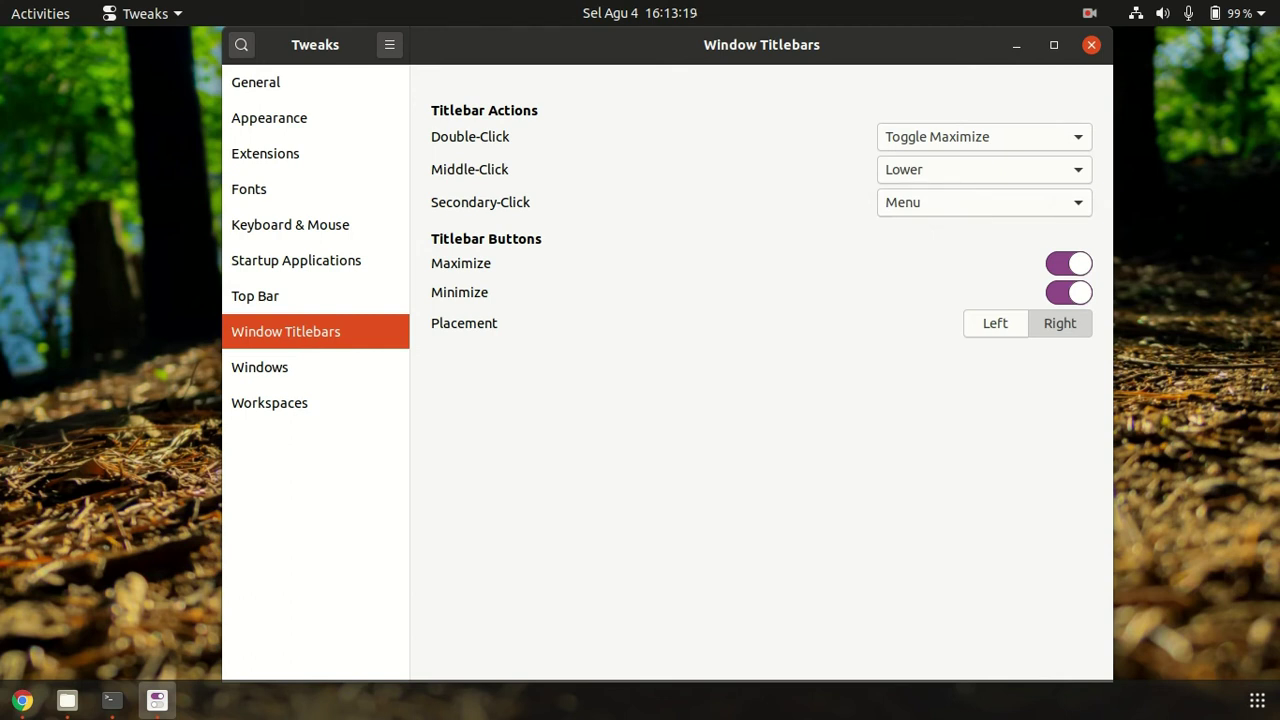
Move the Tweaks window around the desktop and place it just below the top bar
key(super+Up)
drag(690, 42, 775, 54)
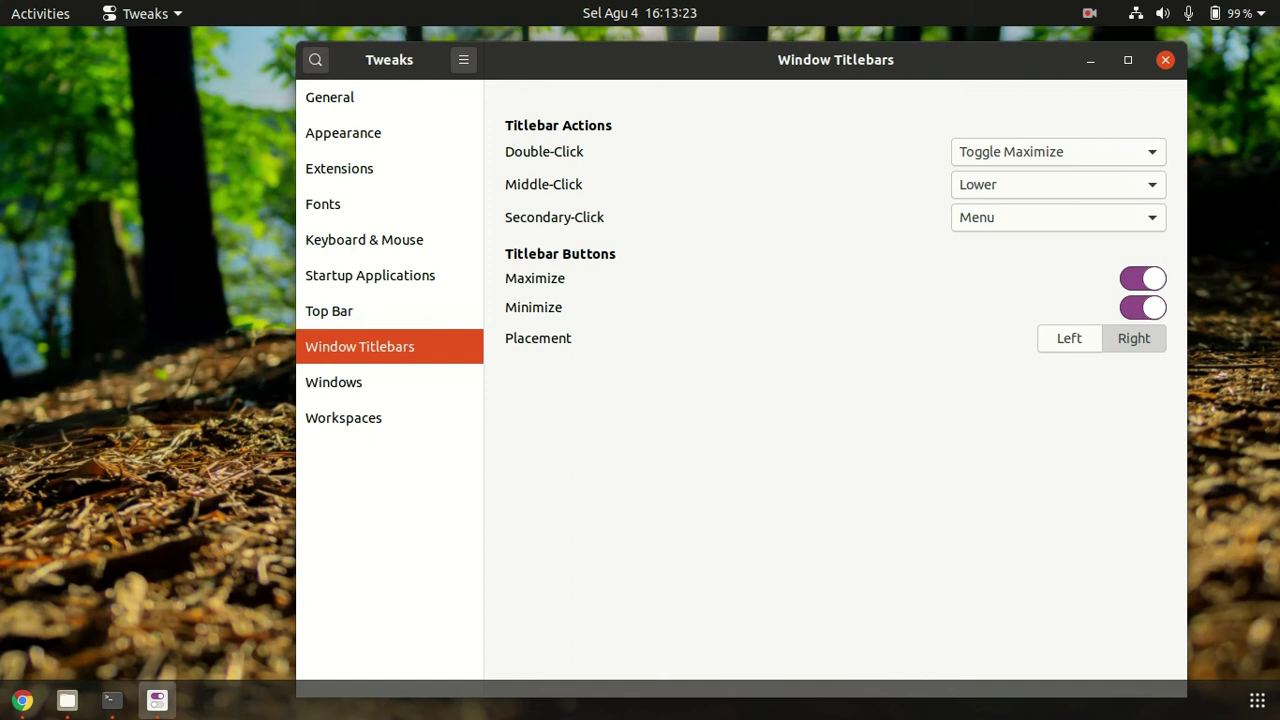
drag(668, 61, 629, 50)
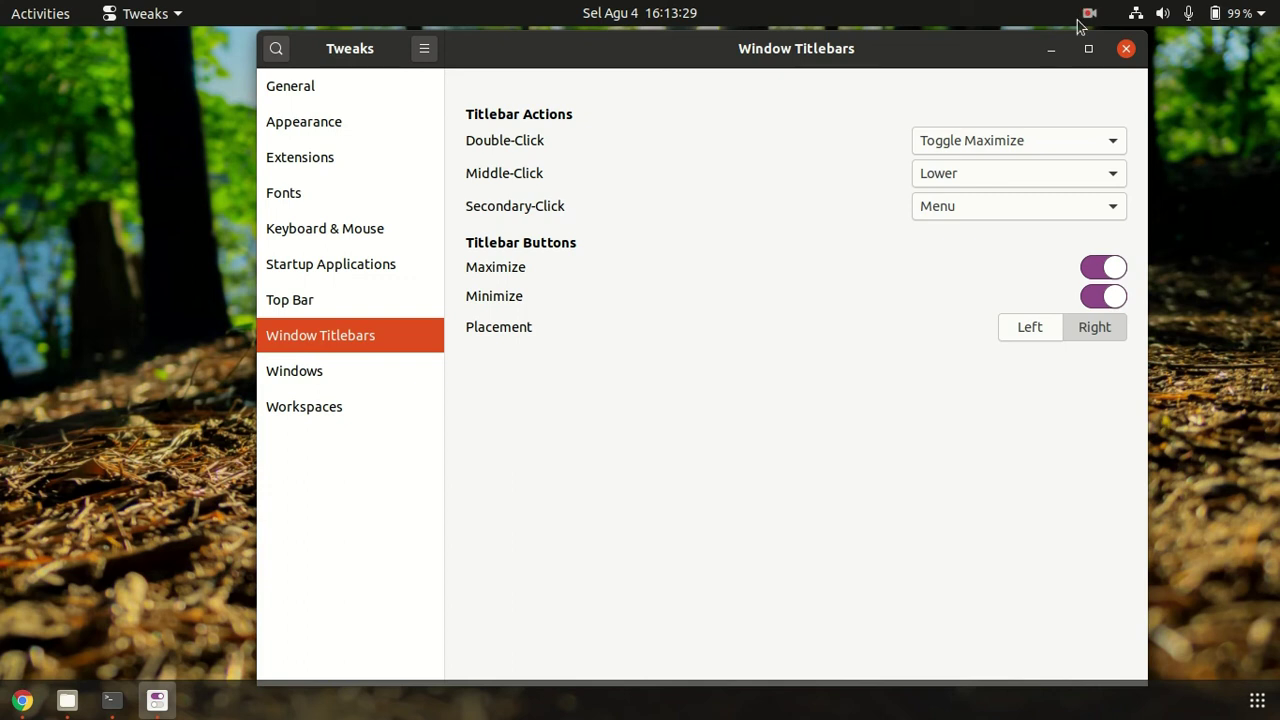
Turn the Maximize titlebar button off and on again, and do the same with the Minimize button
click(1103, 267)
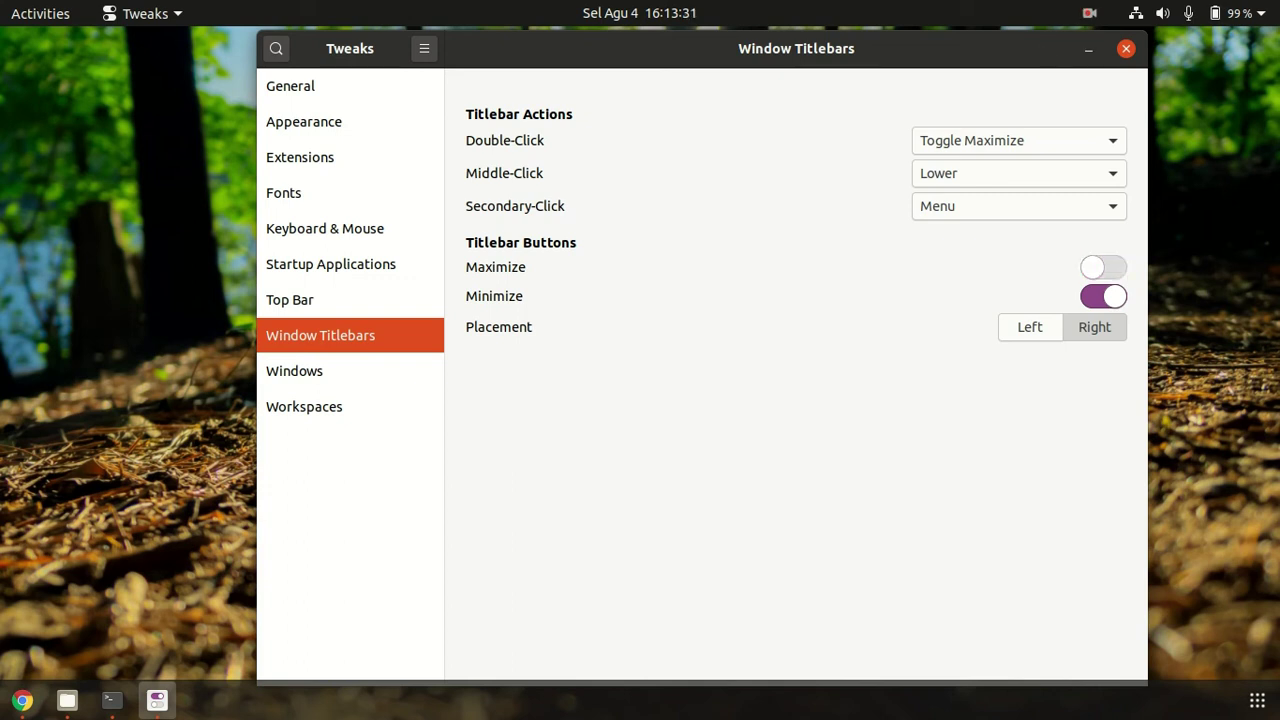
click(1103, 267)
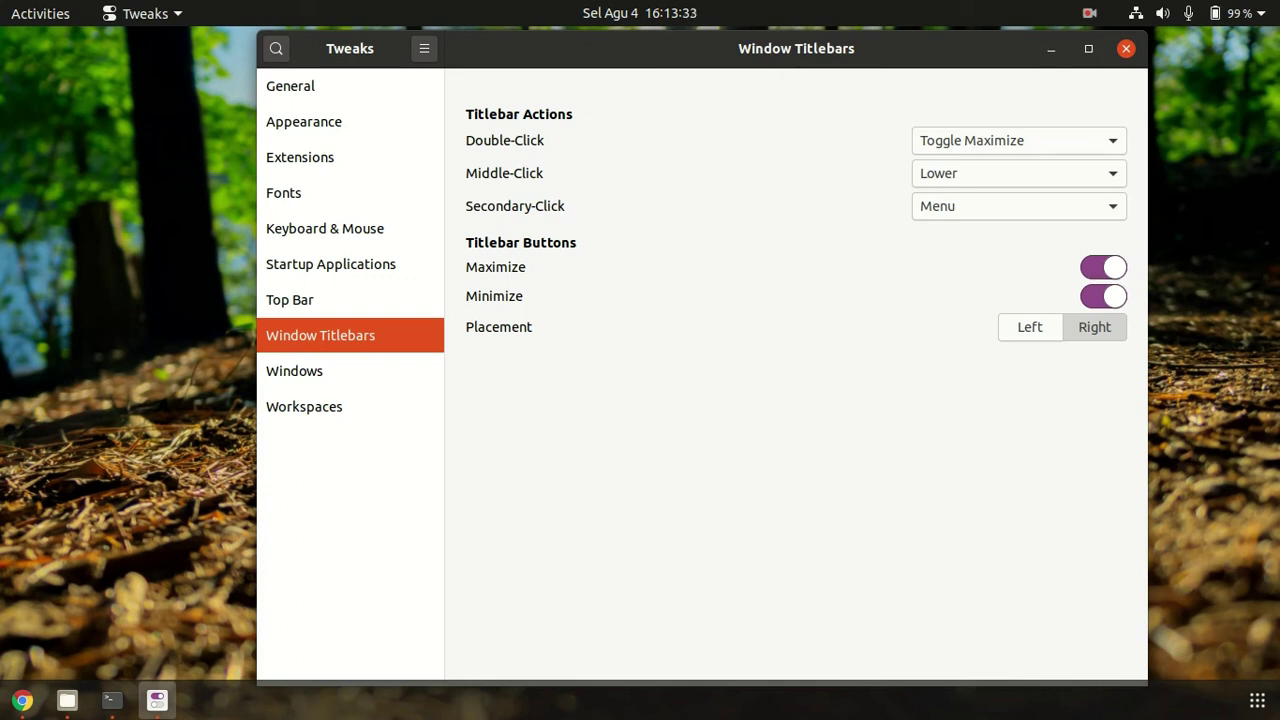
click(1103, 296)
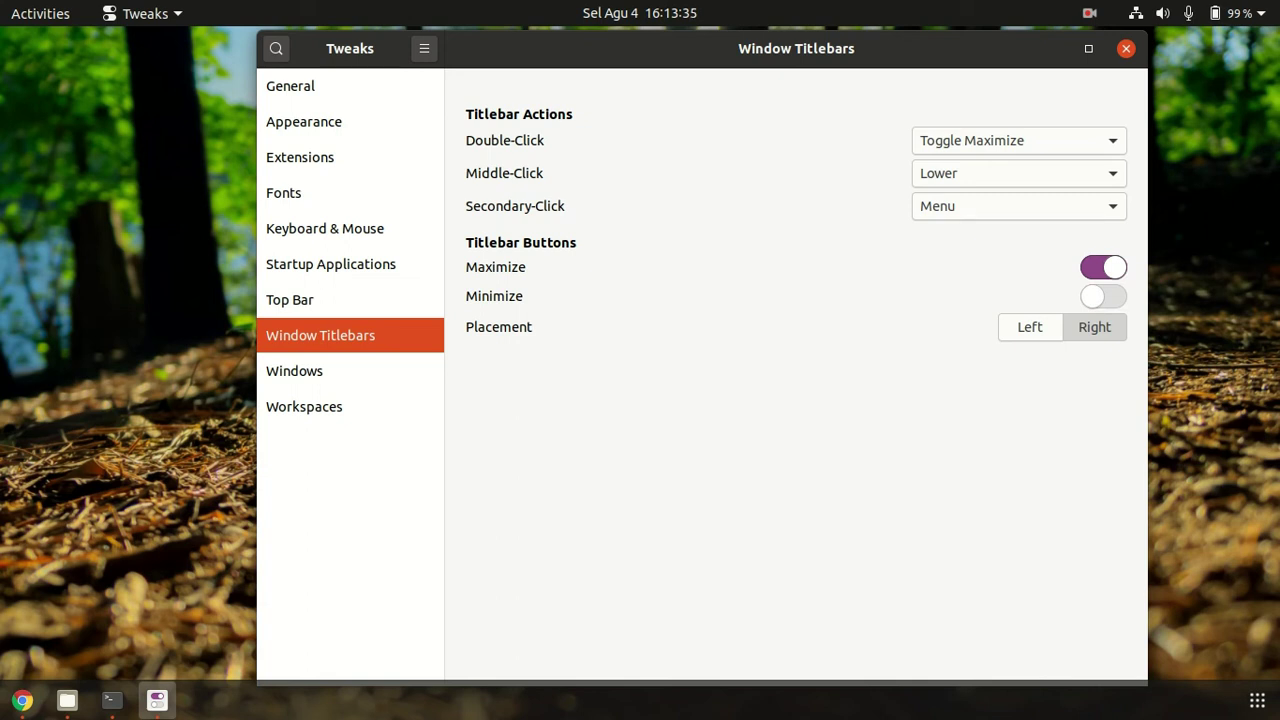
click(1103, 296)
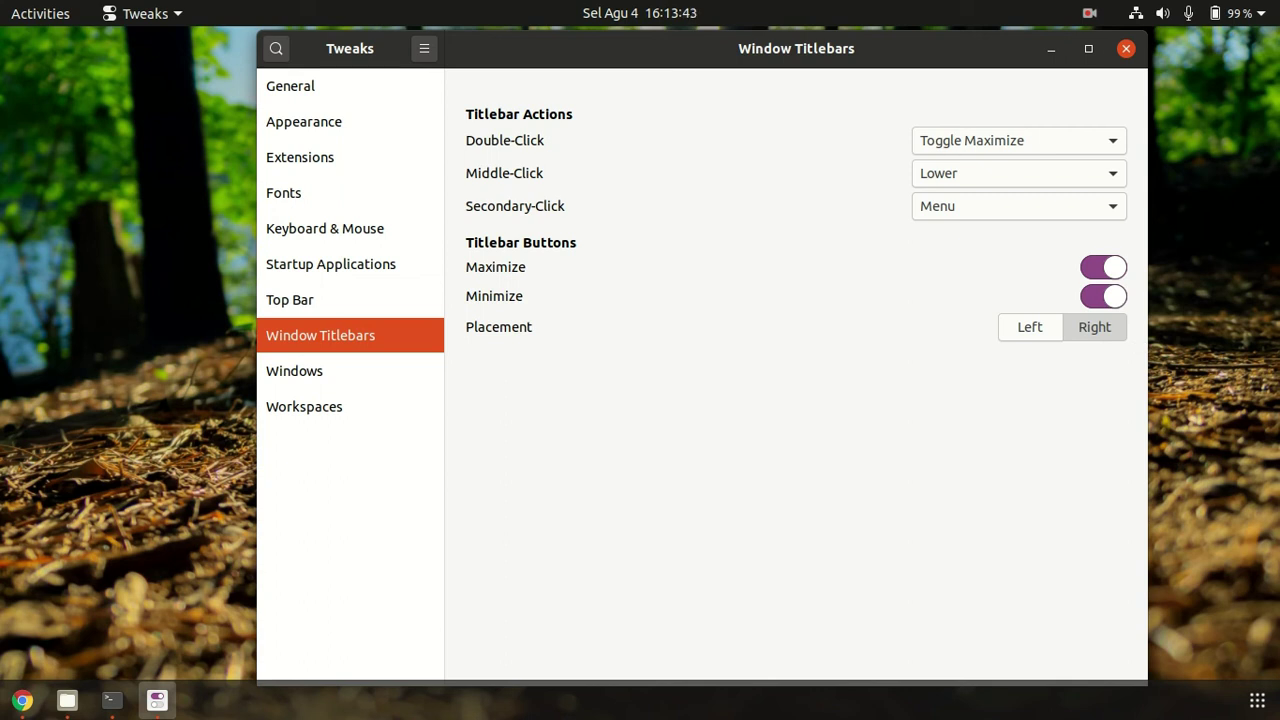
Switch the titlebar button Placement between Left and Right several times, ending on Right
click(1030, 327)
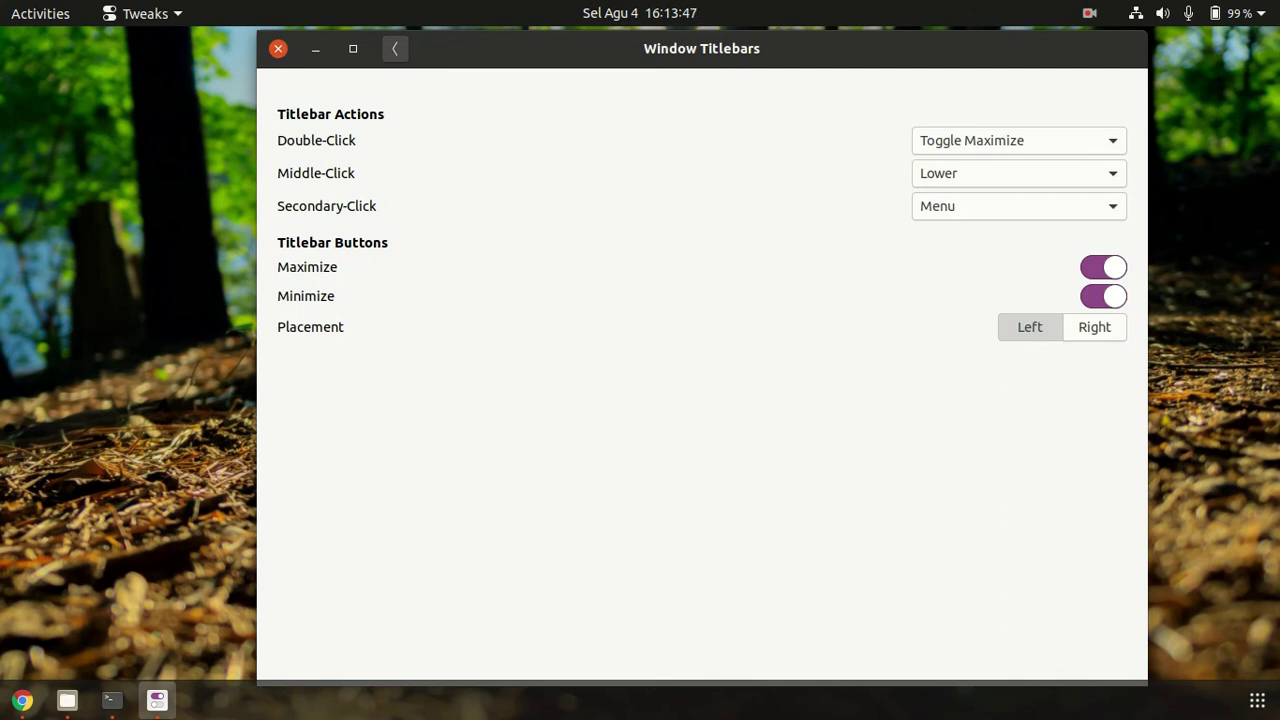
click(1094, 327)
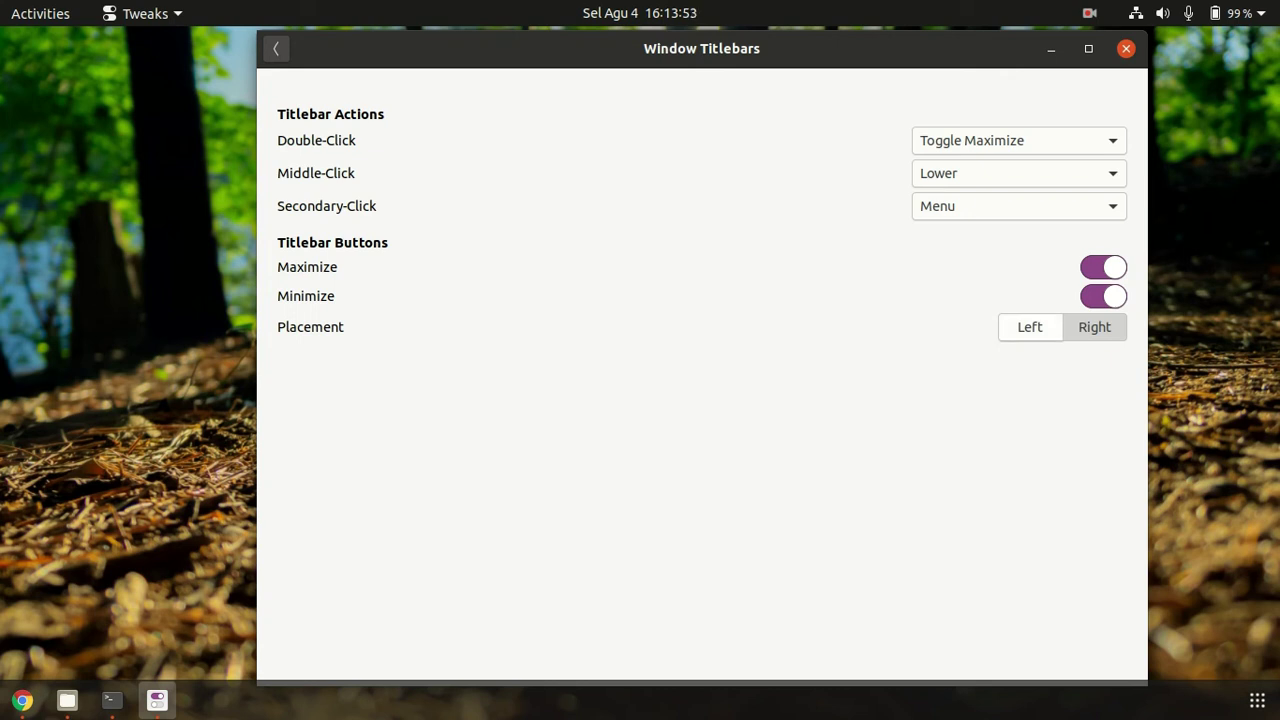
click(1030, 327)
click(1094, 327)
click(1030, 327)
click(1094, 327)
click(1030, 327)
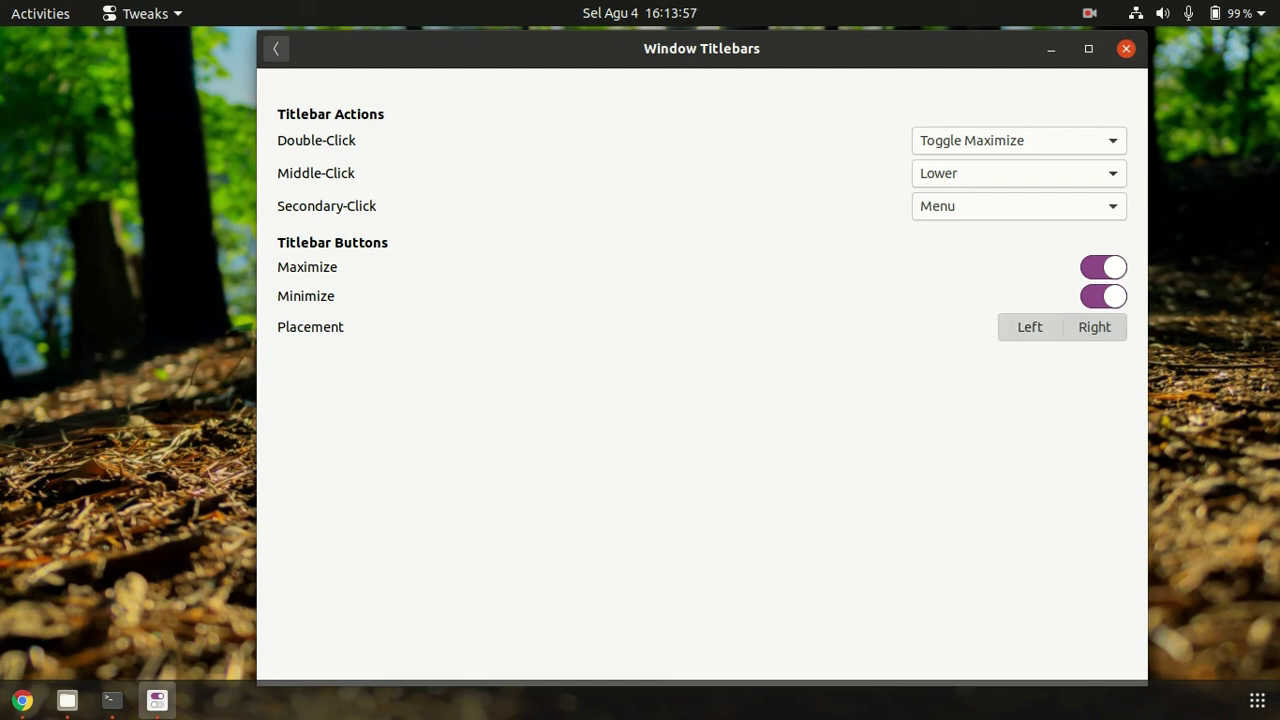
click(1094, 327)
Go back to the settings category list, and minimize and restore the Tweaks window
click(276, 48)
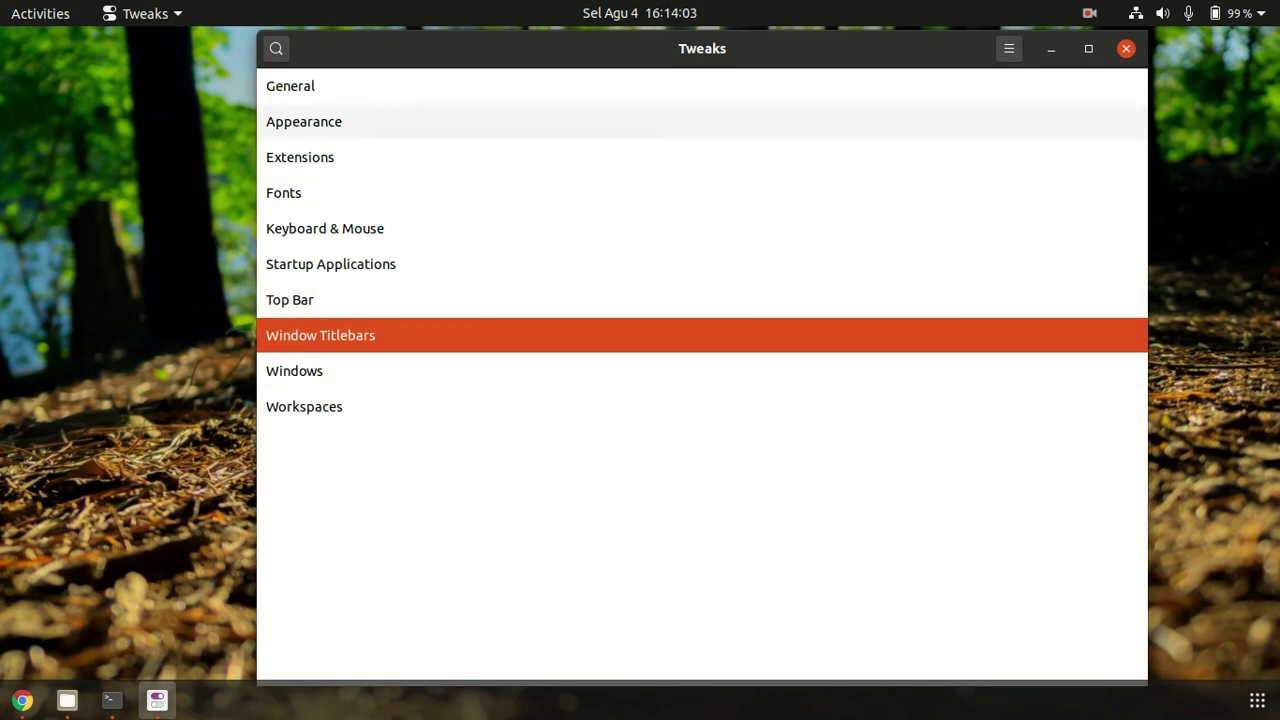
click(1051, 48)
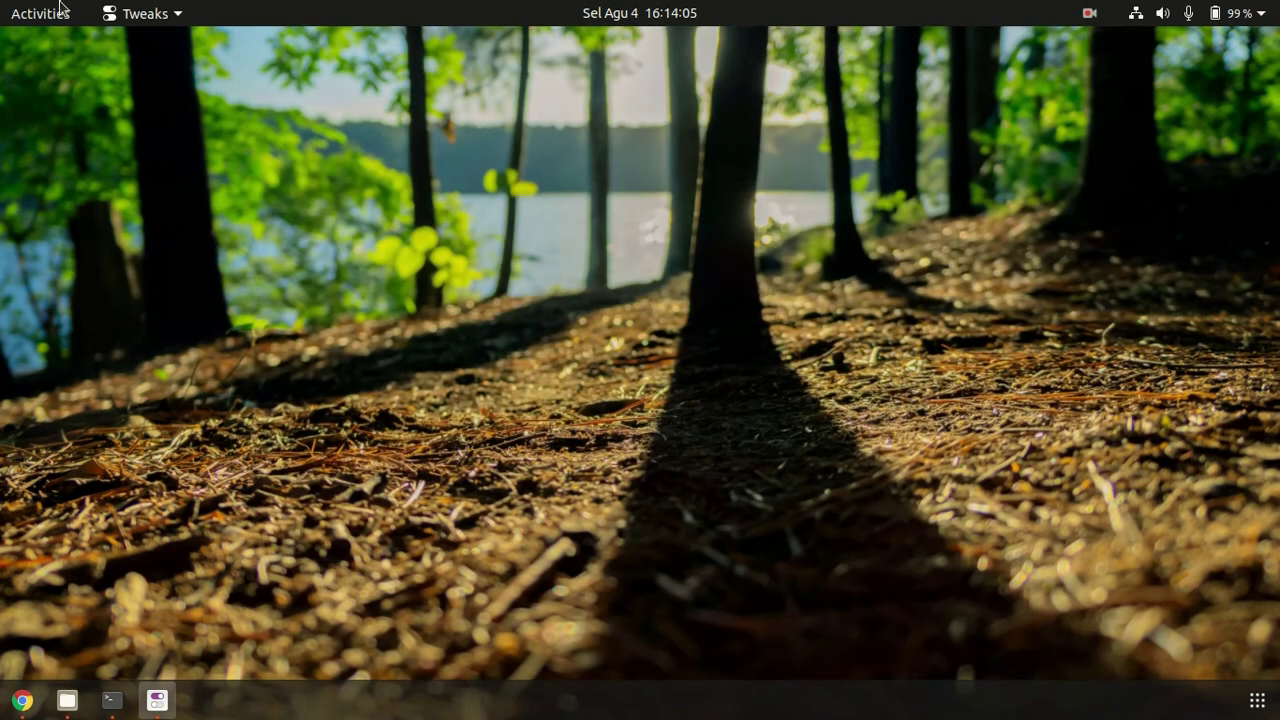
click(157, 700)
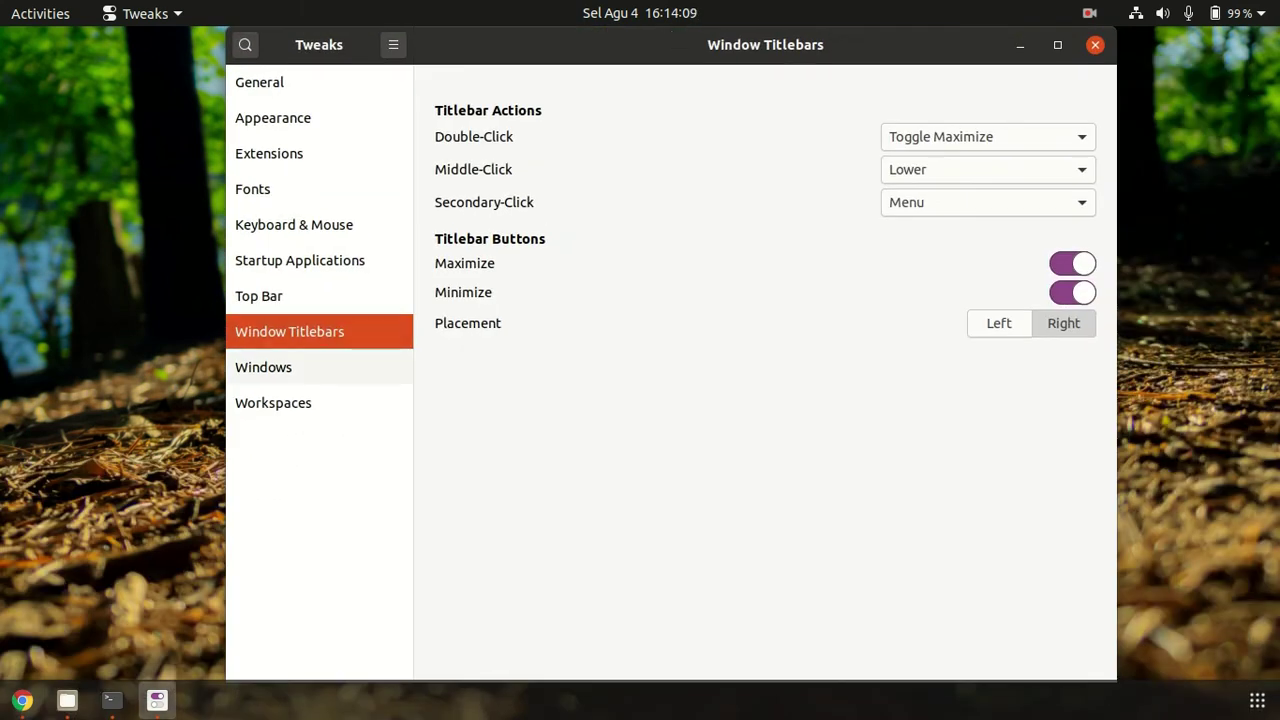
Show the Windows settings, followed by the Workspaces settings
click(263, 367)
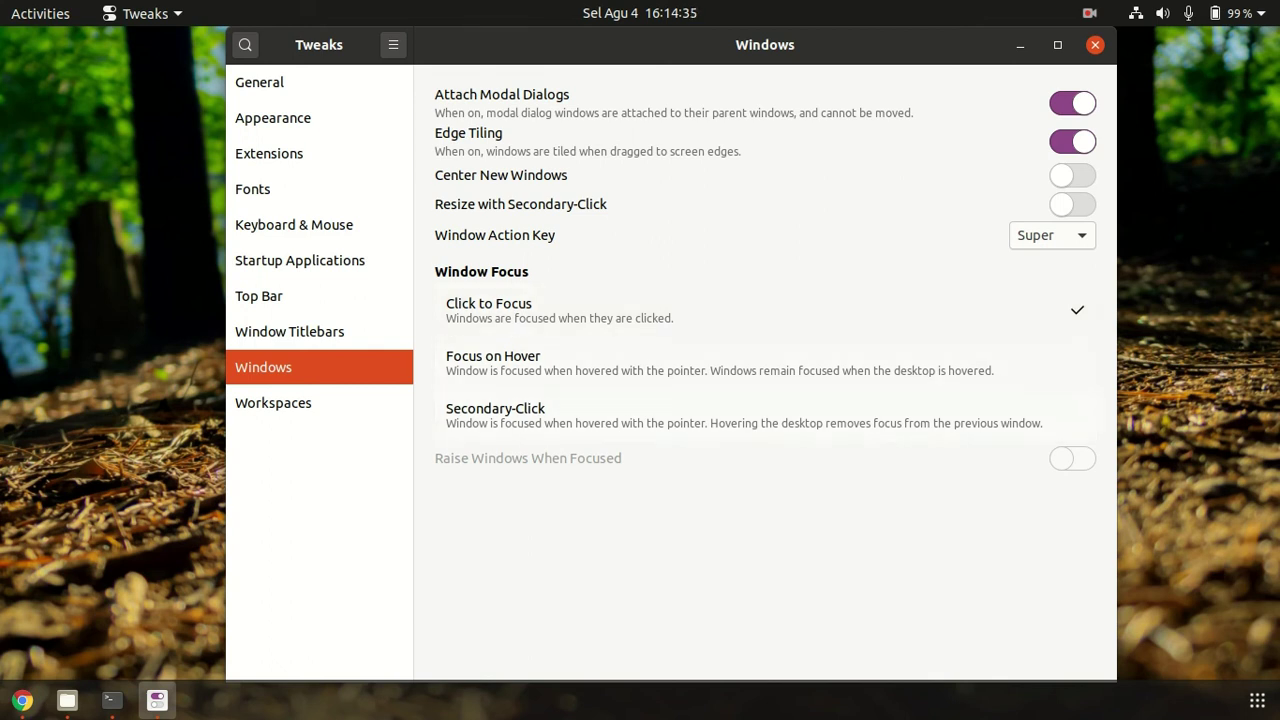
click(273, 402)
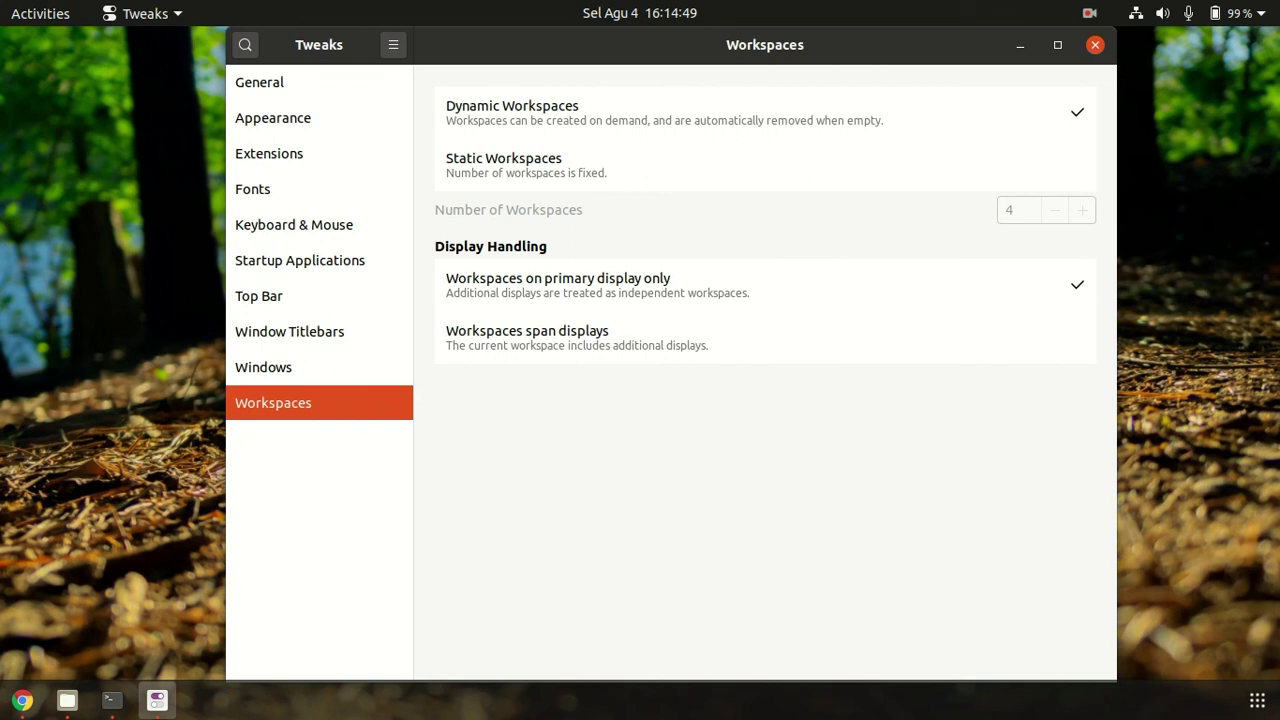
Show the application switcher and switch the focus from Tweaks to Google Chrome
key(alt+Tab)
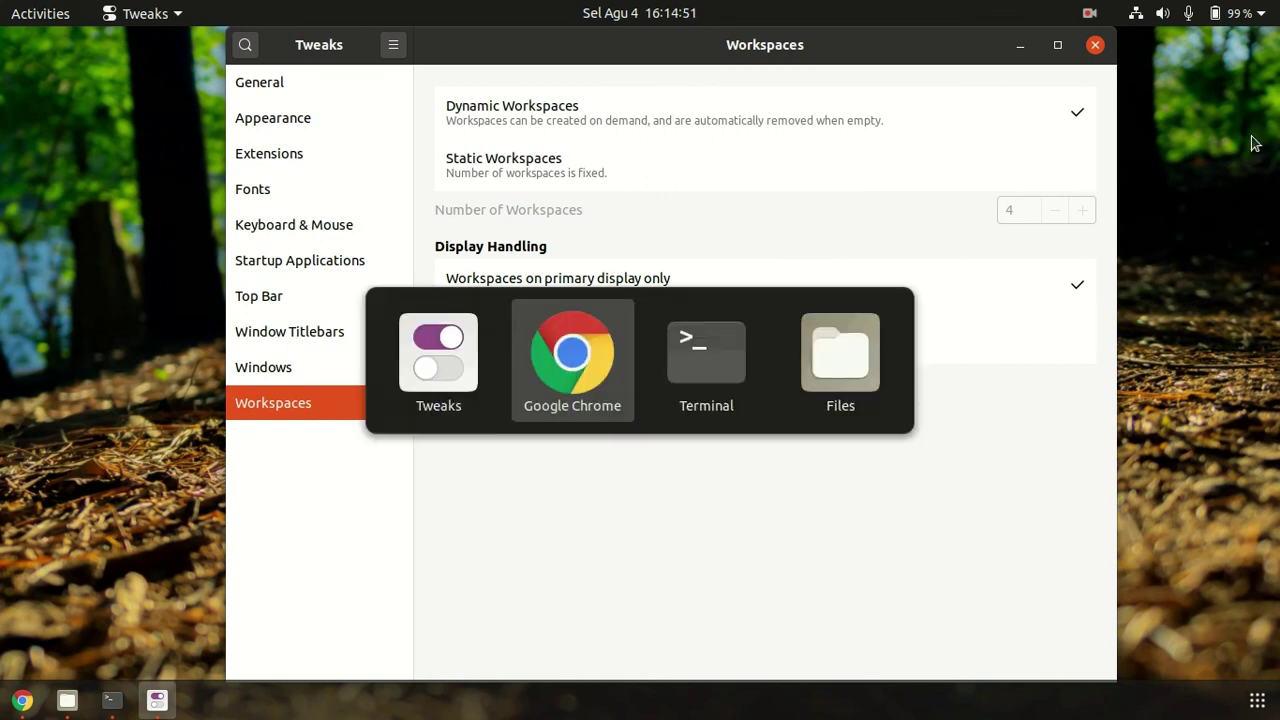
key(alt+Tab)
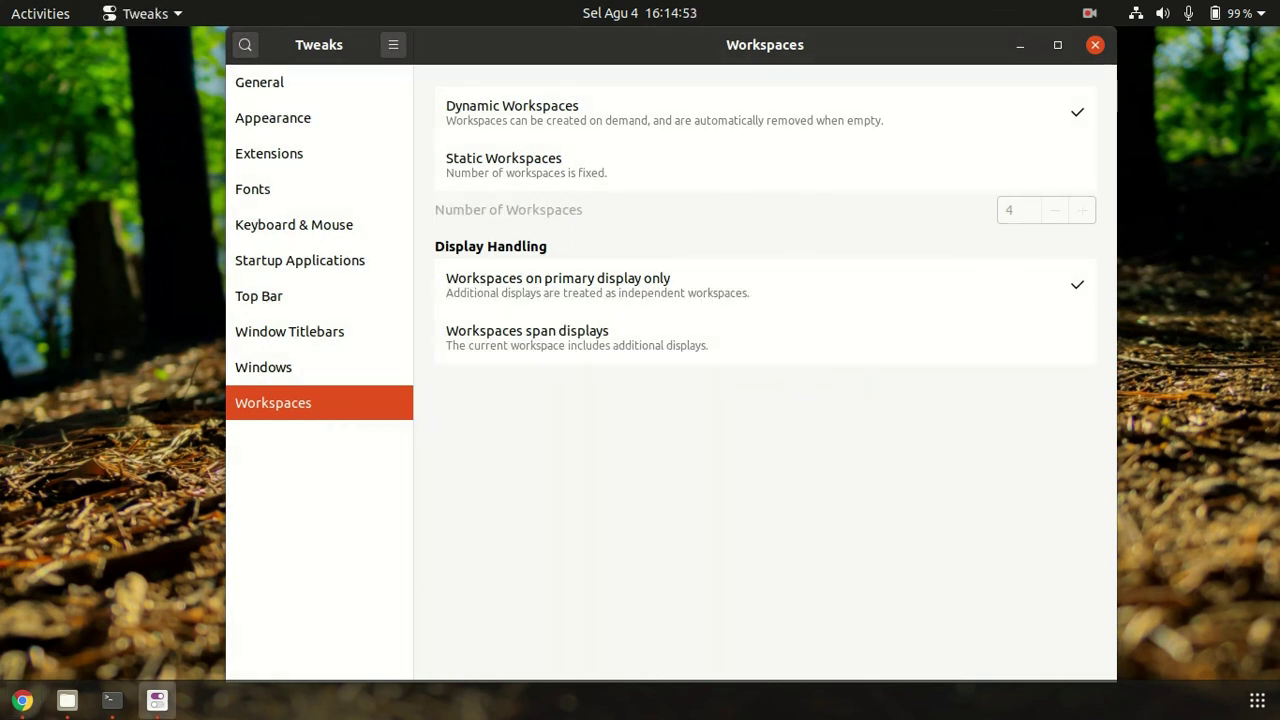
key(alt+Tab)
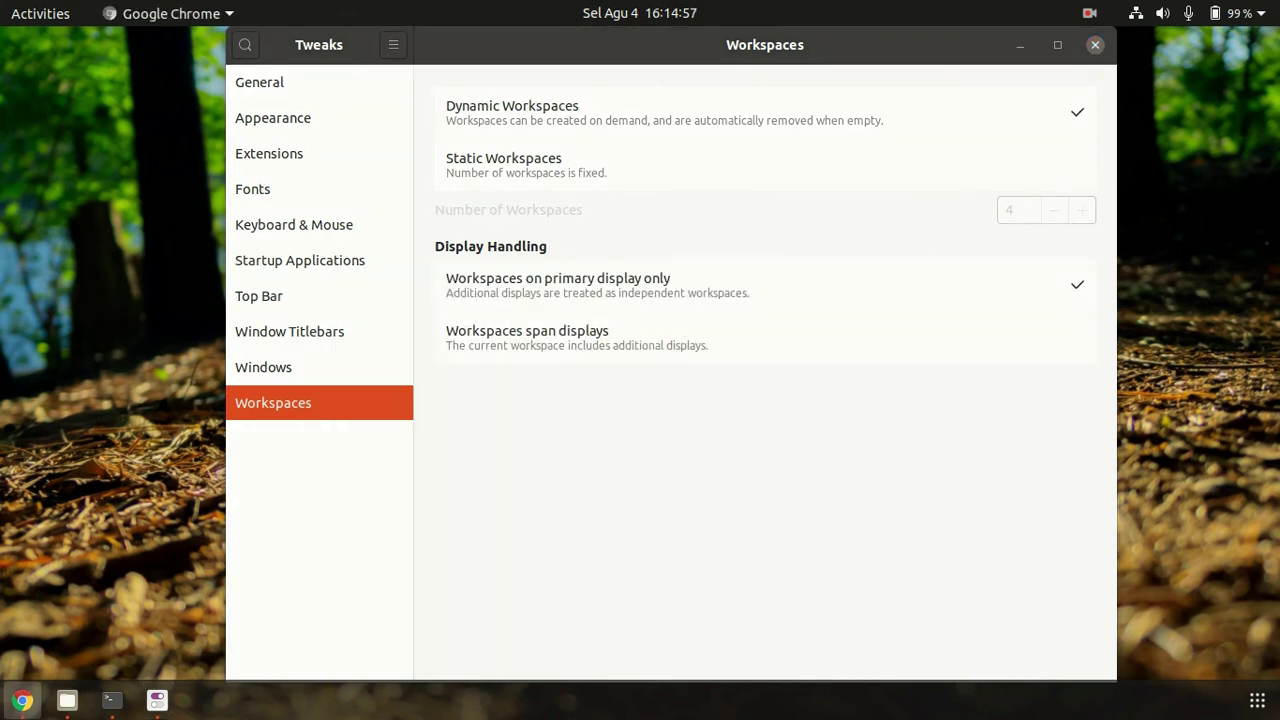
Open the Activities overview, switch back and forth between the two workspaces, and return to the Tweaks window
key(super)
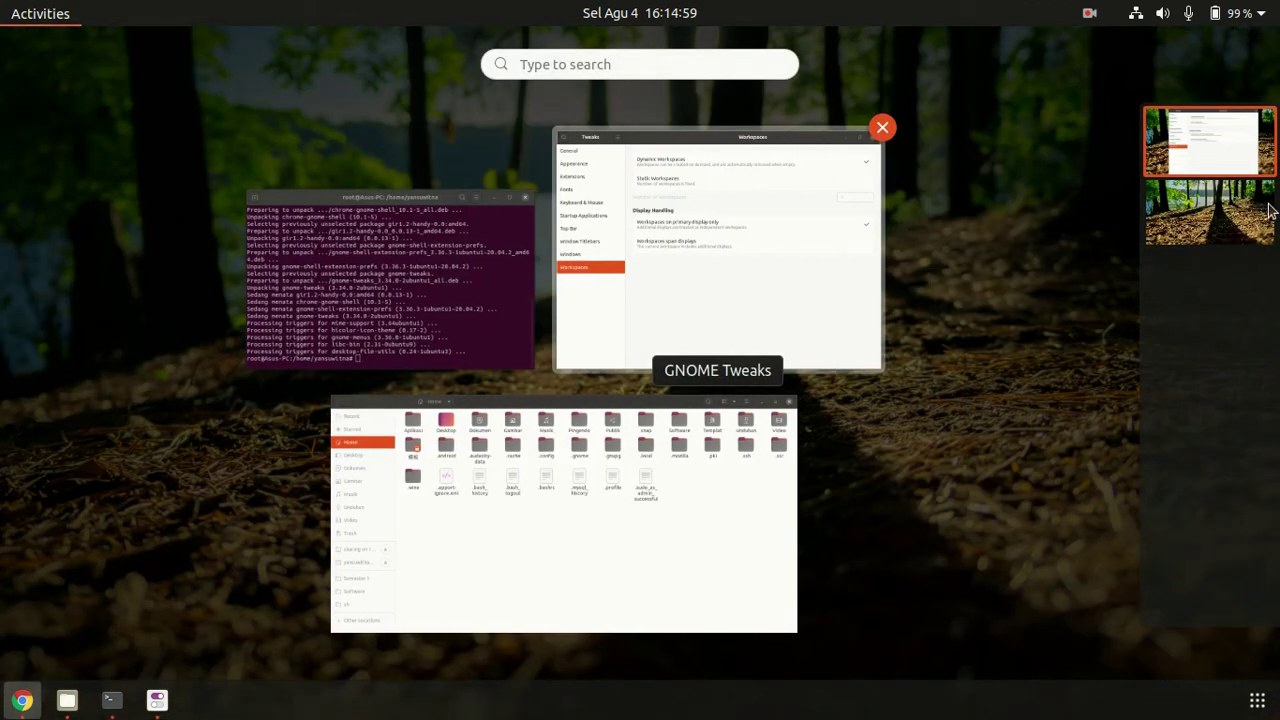
click(1185, 234)
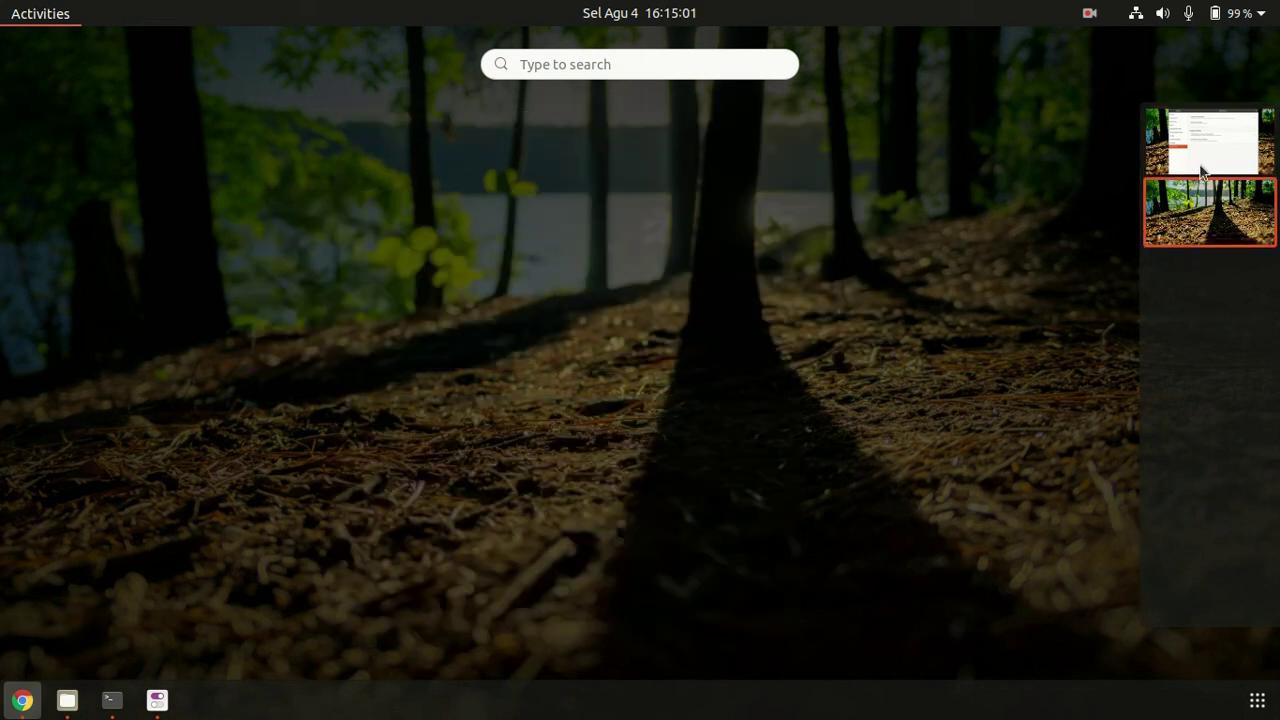
click(1205, 162)
click(1213, 211)
click(1229, 140)
click(1220, 235)
click(1215, 150)
click(1225, 238)
click(1210, 165)
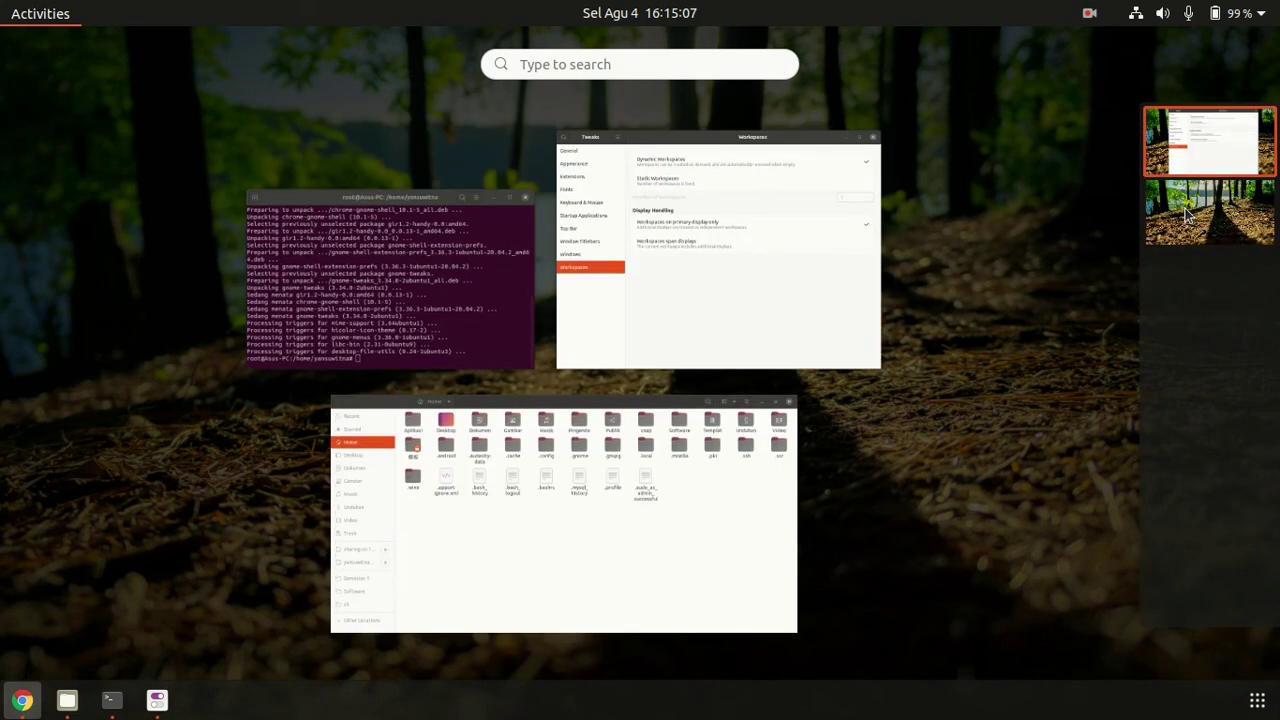
click(930, 285)
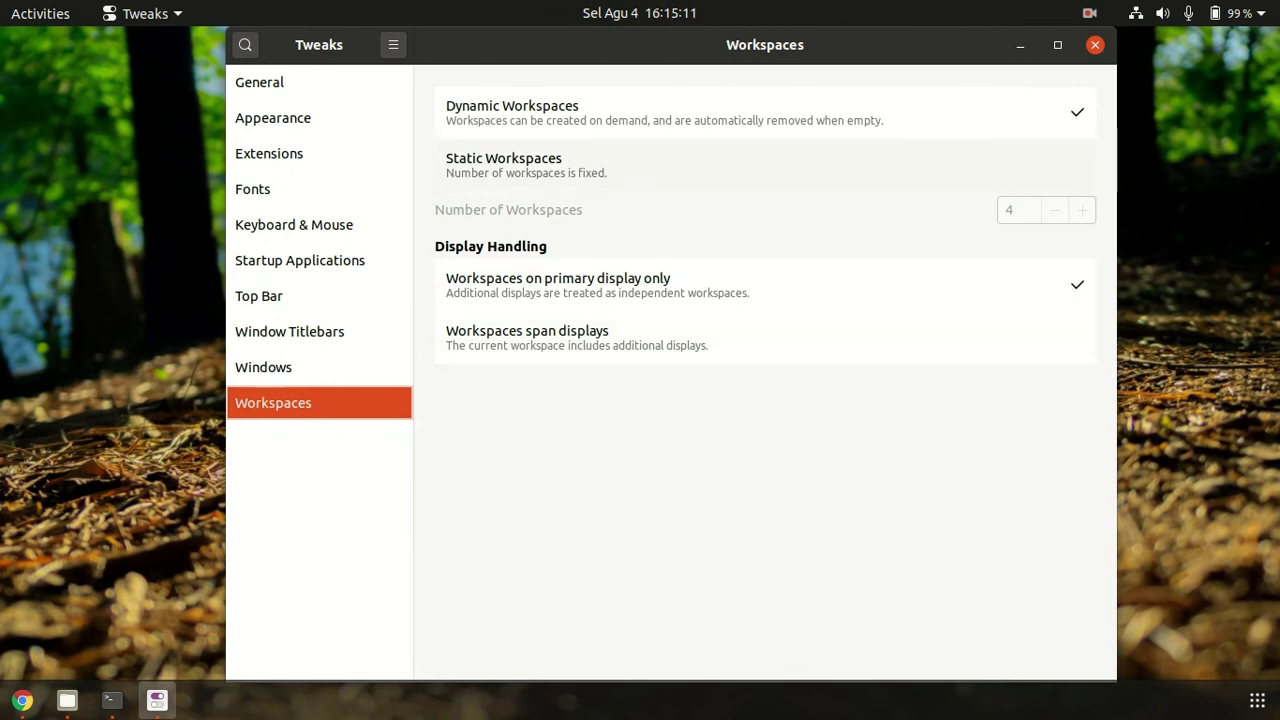
Select Static Workspaces and set the Number of Workspaces to 1
click(760, 165)
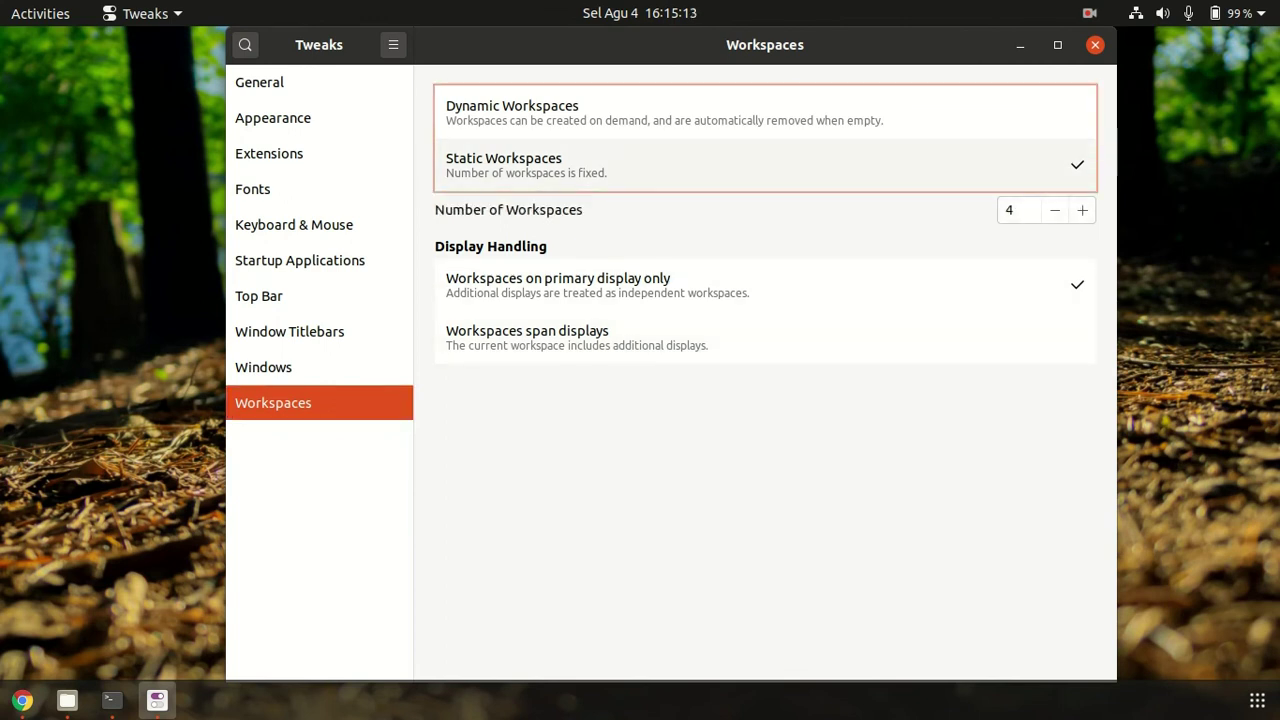
click(1054, 210)
click(1054, 210)
click(1054, 210)
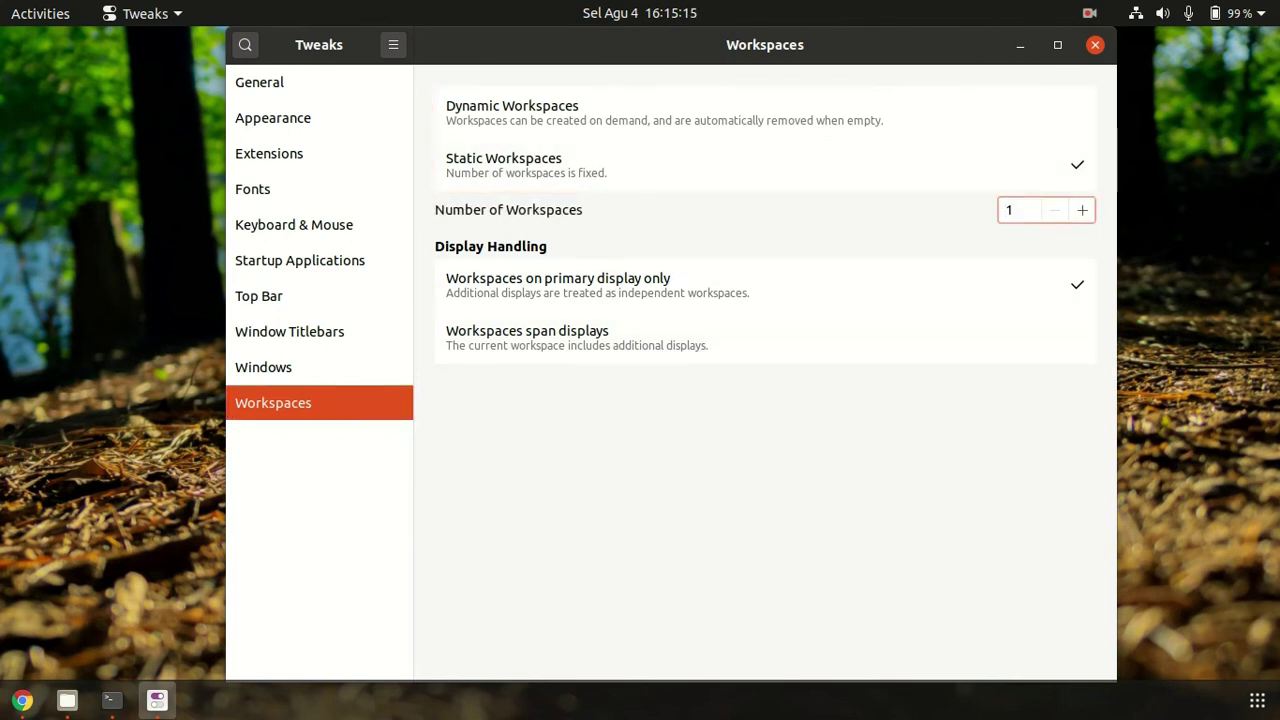
Check the available workspaces in the Activities overview and return to the Tweaks window
key(super)
key(super)
key(super)
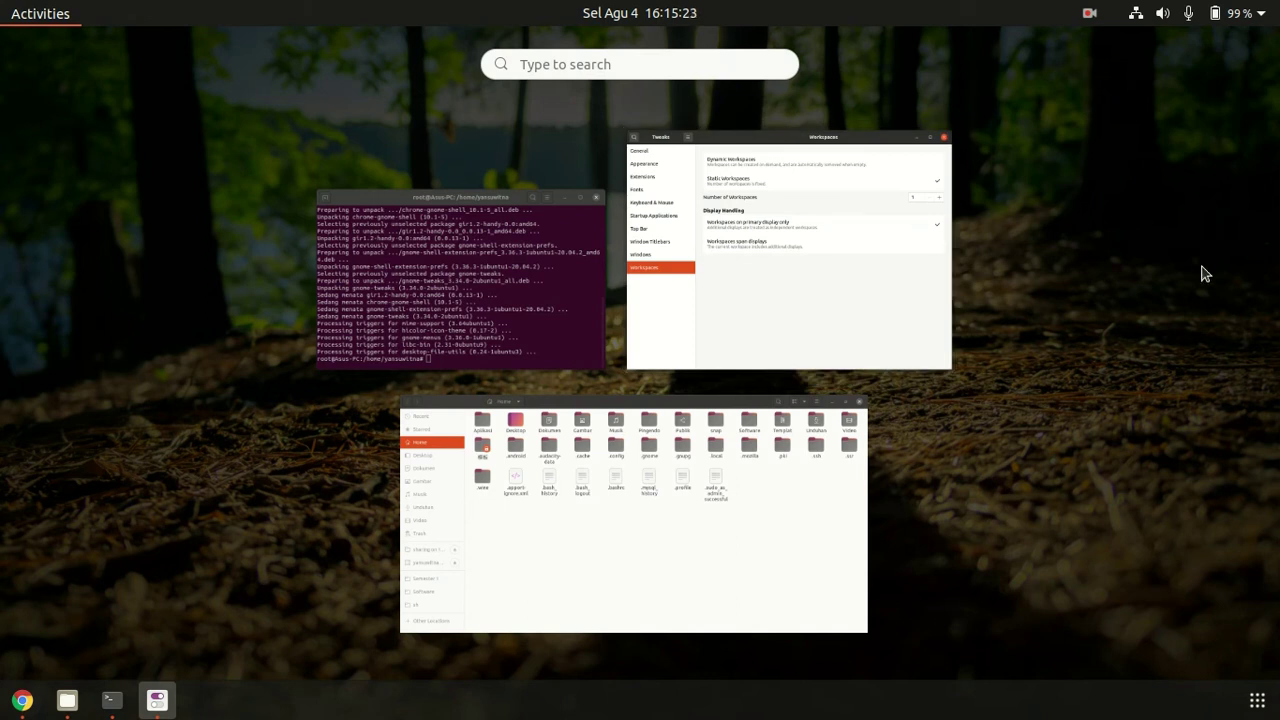
click(854, 319)
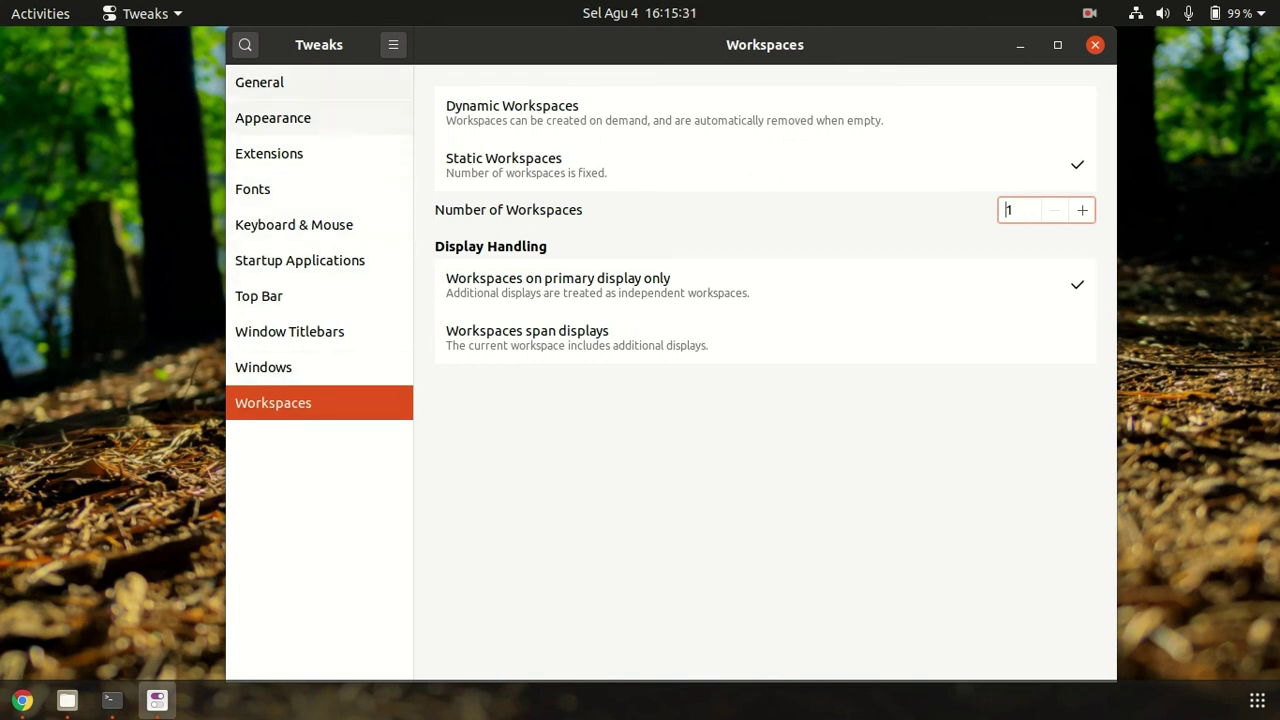
Review the Tweaks settings categories one after another, from General through Window Titlebars
click(300, 82)
click(273, 118)
click(269, 153)
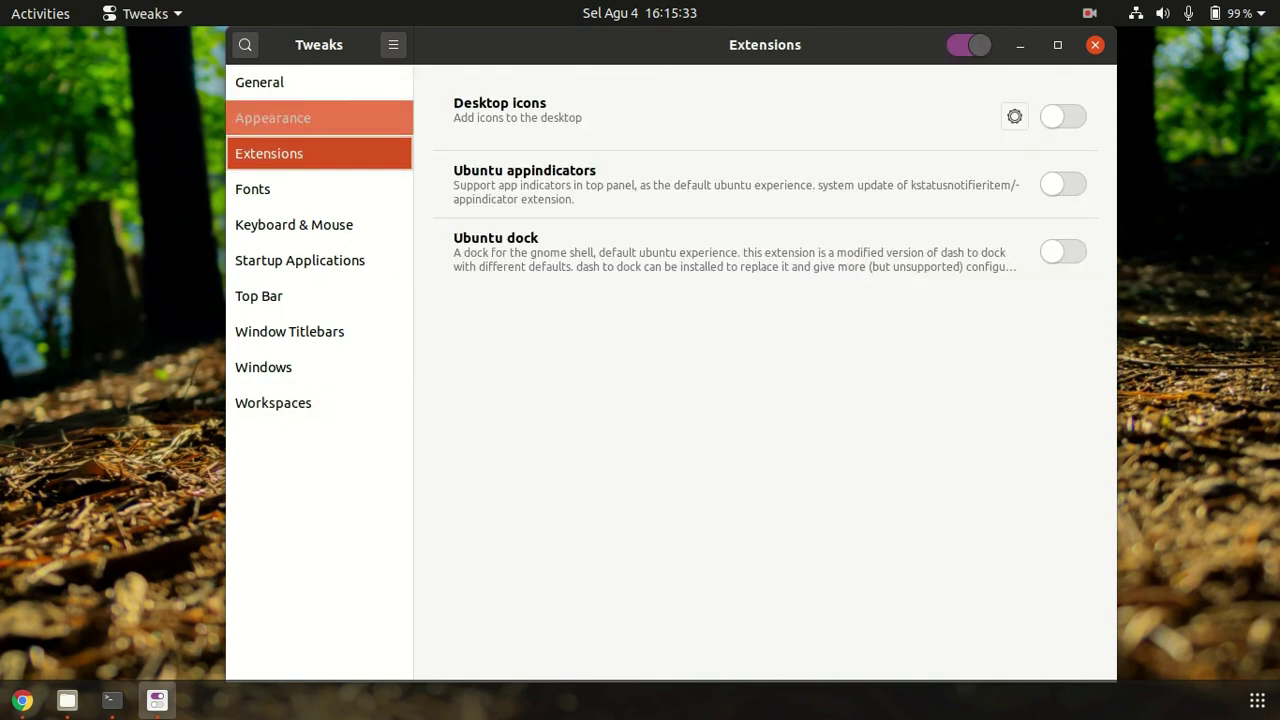
click(253, 189)
click(294, 224)
click(300, 260)
click(259, 296)
click(289, 331)
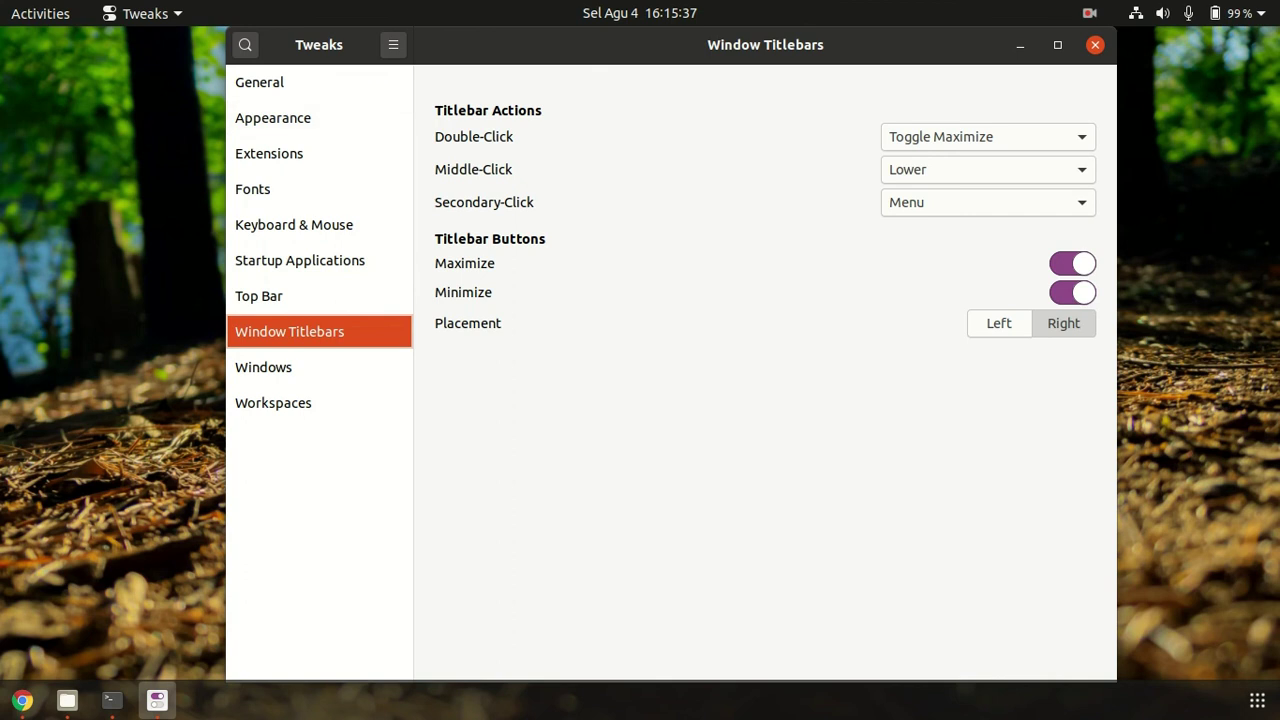